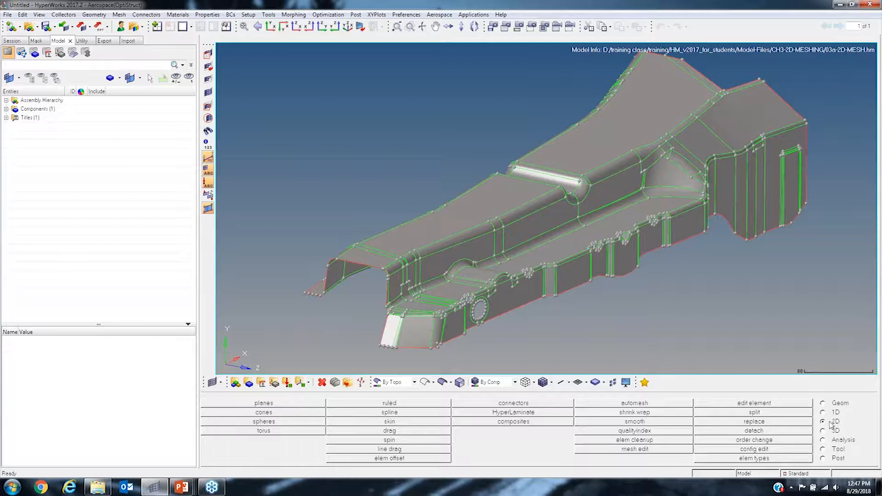
Open the automesh settings for surfaces with an element size of 10 and the mixed mesh type.
left_click(647, 407)
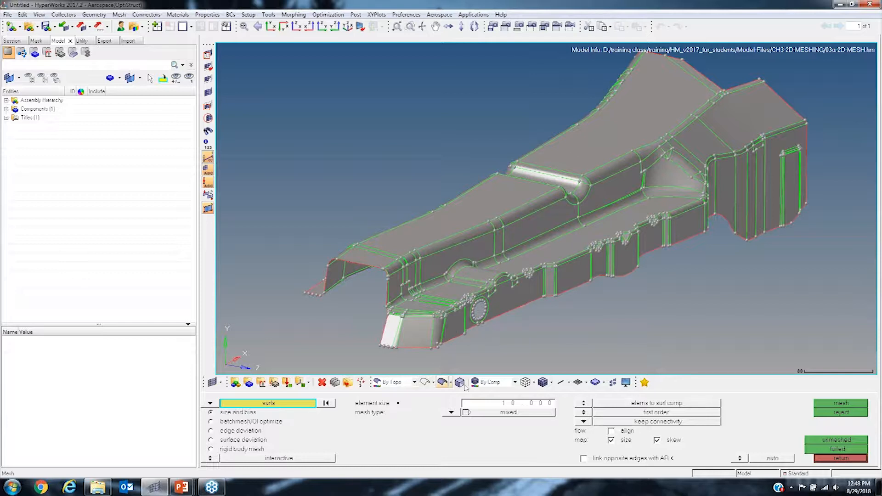
left_click(506, 404)
left_click(454, 414)
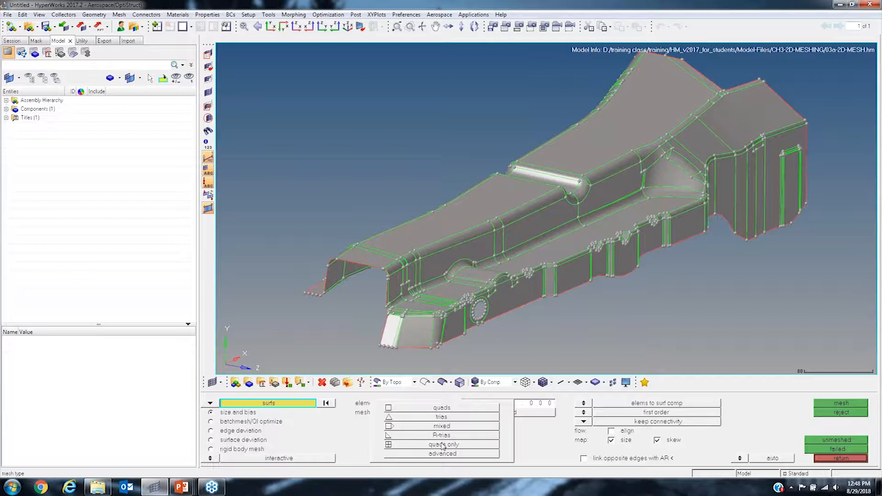
left_click(487, 426)
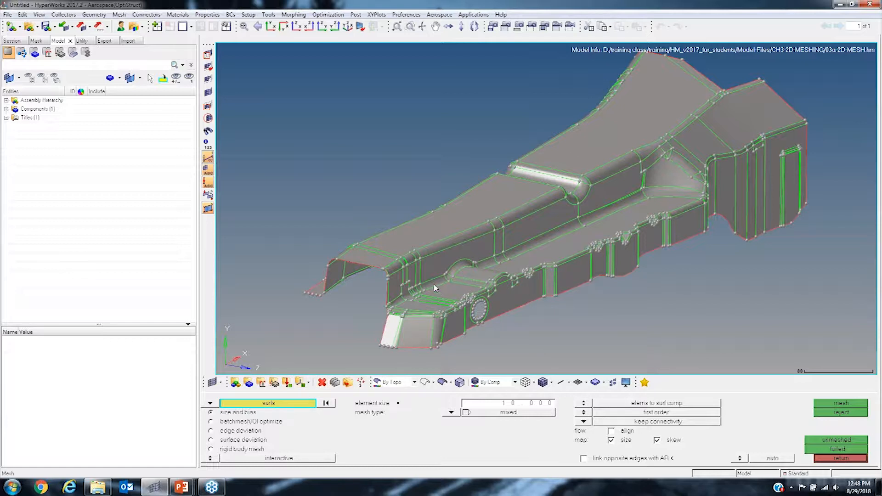
Select the inner side wall, its adjoining fillets, the floor and the raised bump surfaces individually for meshing.
scroll(436, 261, "up", 6)
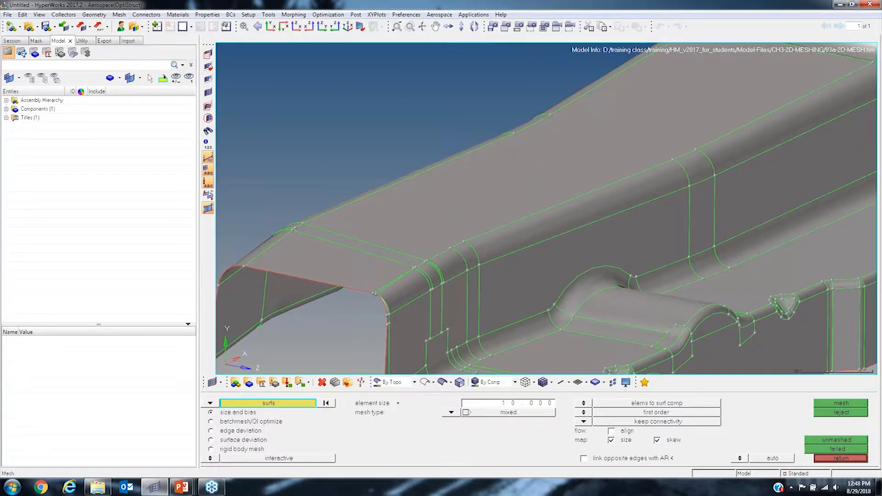
scroll(542, 313, "up", 2)
left_click(544, 239)
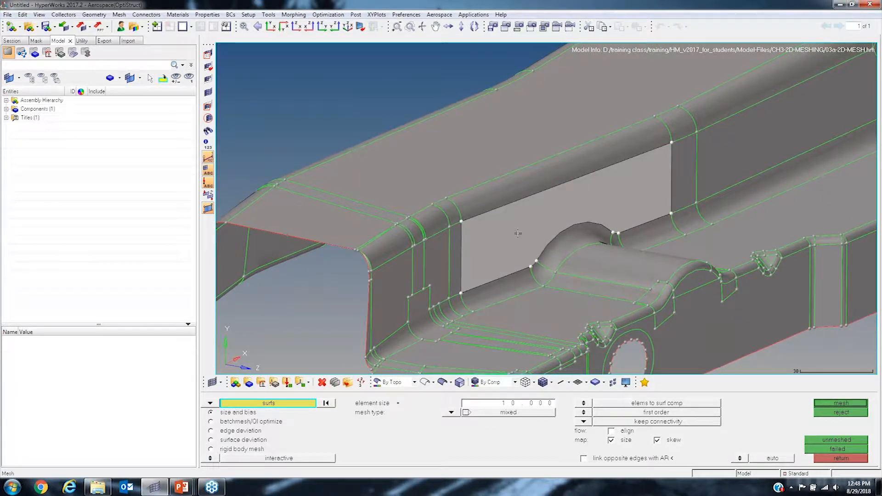
left_click(650, 236)
left_click(684, 245)
left_click(686, 222)
left_click(682, 201)
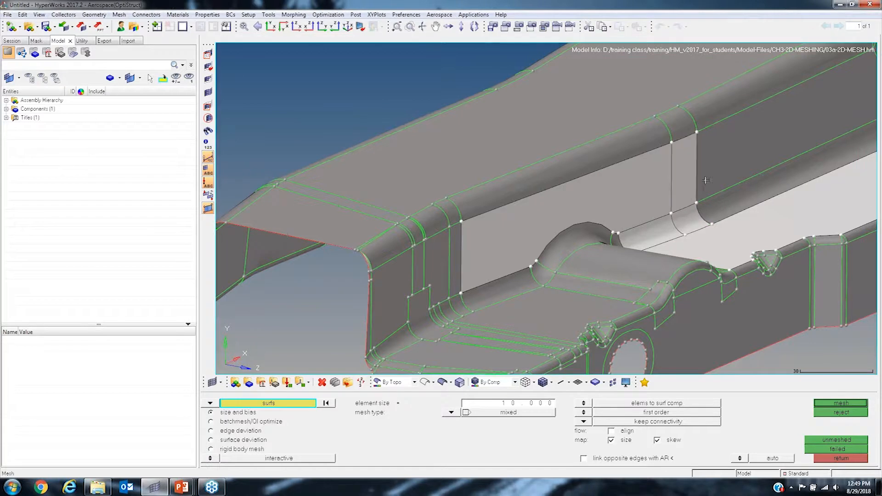
left_click(781, 138)
left_click(782, 186)
left_click(604, 241)
left_click(616, 241)
left_click(544, 275)
left_click(572, 283)
left_click(585, 270)
left_click(585, 270)
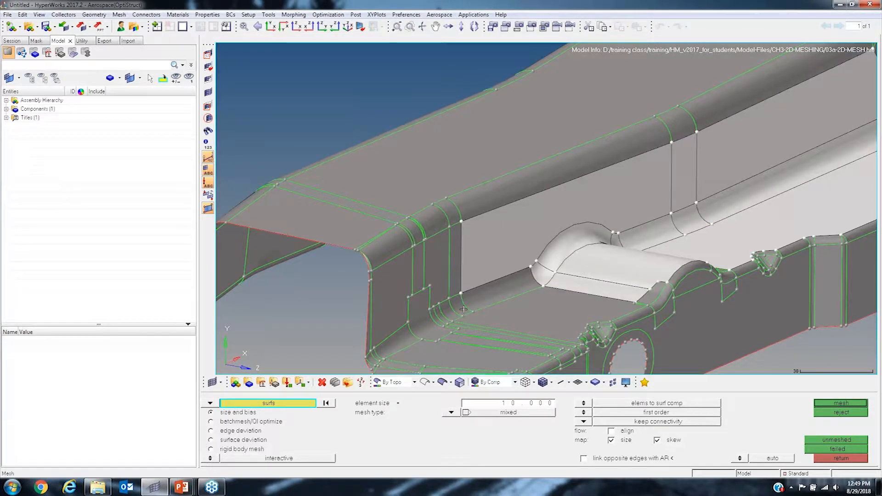
Add all displayed surfaces to the meshing selection.
left_click(273, 404)
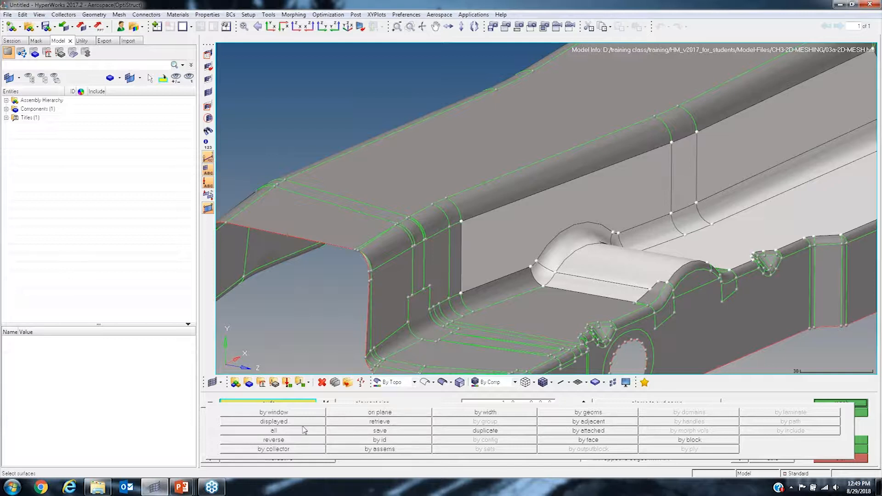
left_click(280, 422)
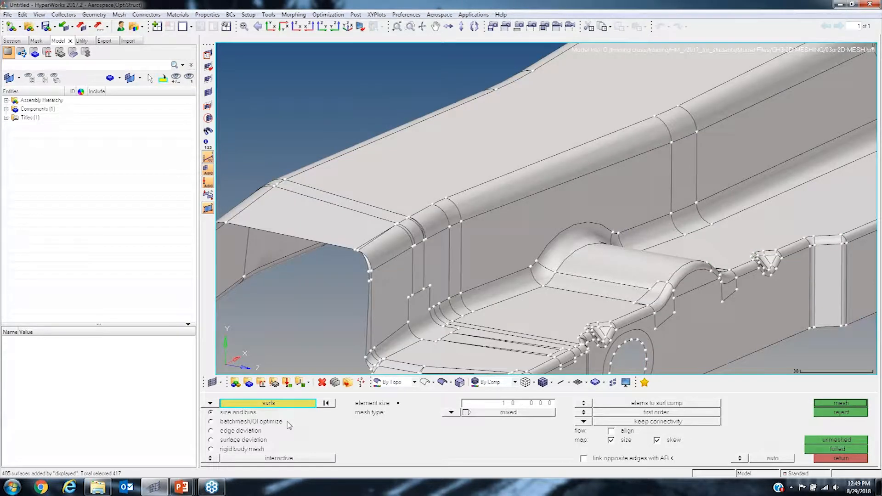
scroll(491, 254, "down", 4)
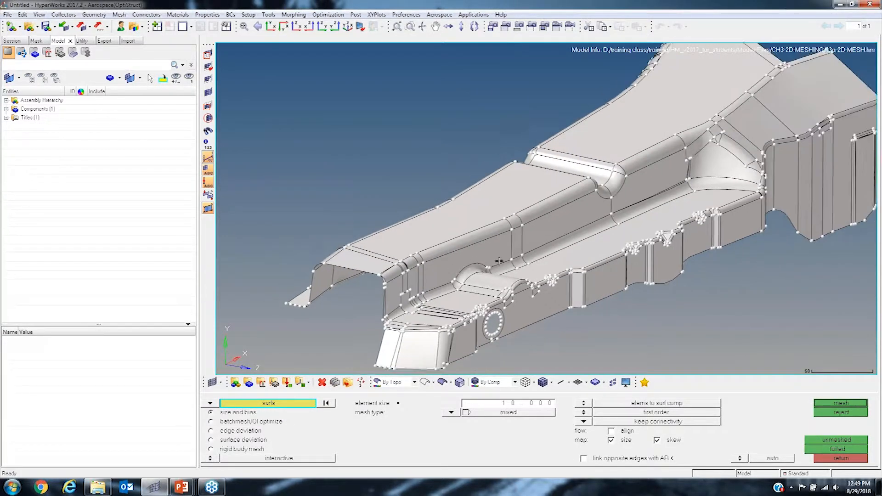
right_click_drag(678, 211, 619, 215, "ctrl")
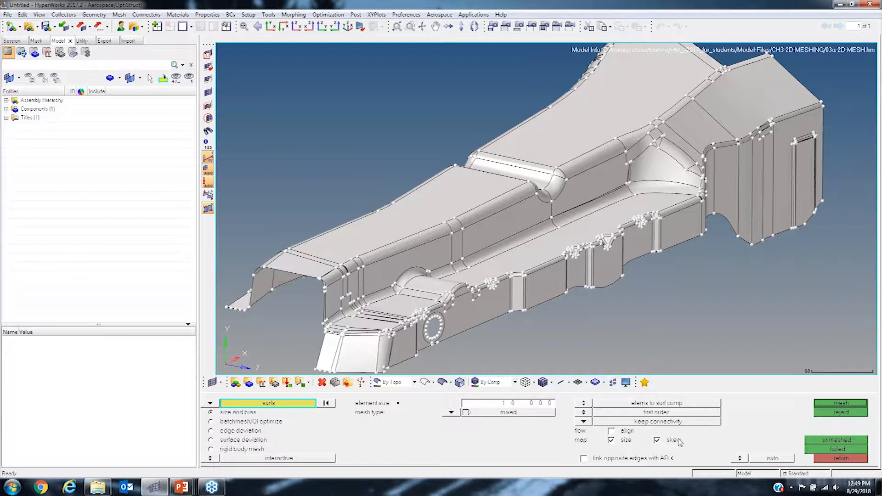
Turn off size and skew mapping, expand the component list, and mesh the selected surfaces.
left_click(612, 441)
left_click(658, 440)
left_click(6, 109)
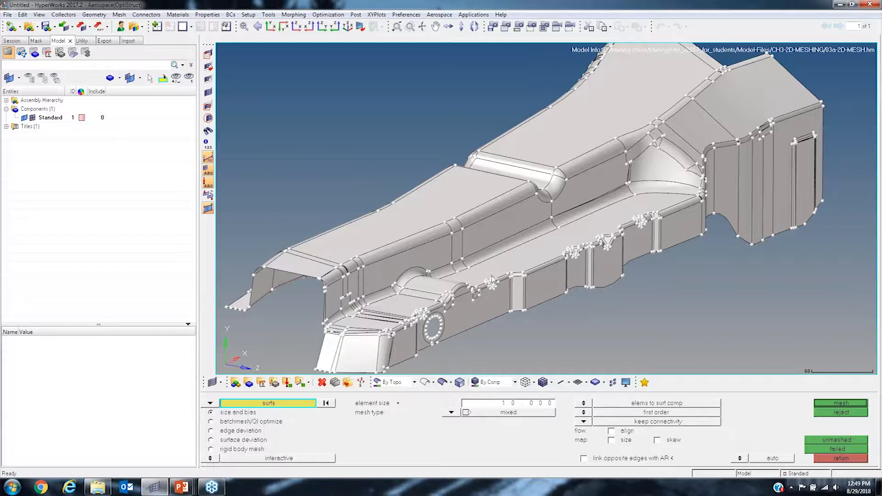
left_click(842, 405)
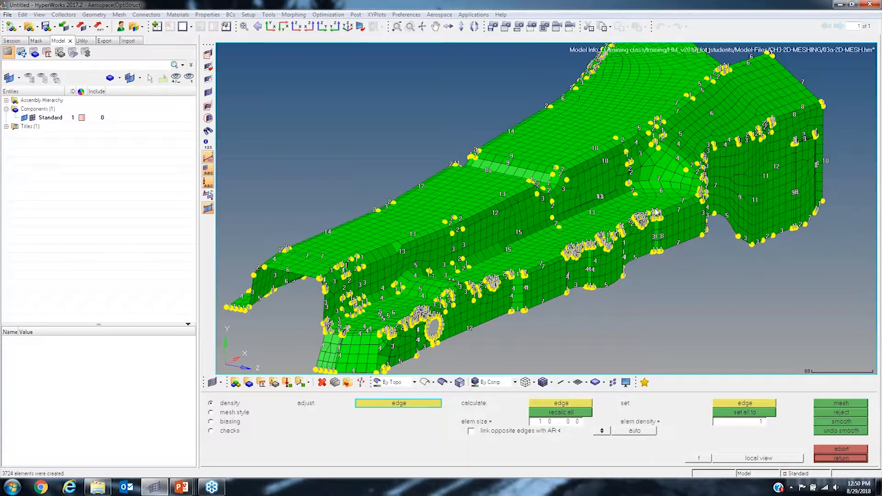
Examine the generated mesh and edge densities along the bends, the cross groove, the inner corner and the curved pocket.
scroll(548, 198, "up", 10)
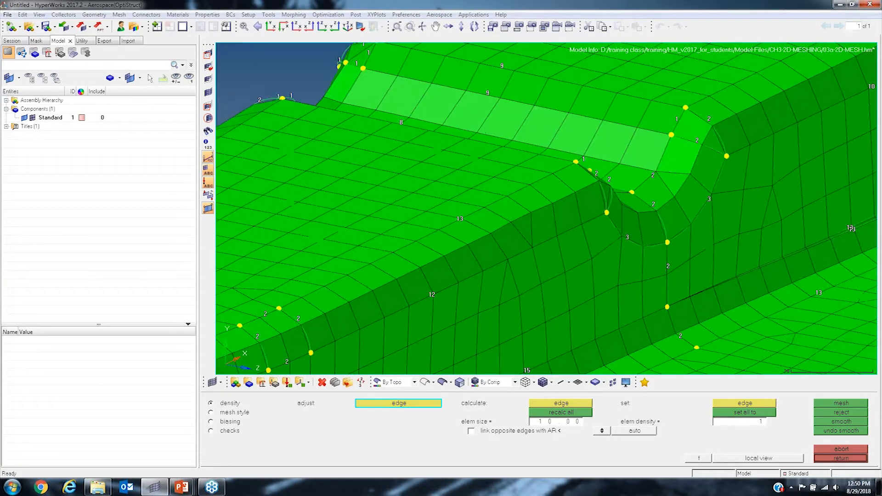
mouse_move(598, 191)
left_mouse_down("ctrl")
mouse_move(586, 196)
mouse_move(555, 179)
mouse_move(632, 183)
left_mouse_up("ctrl")
scroll(631, 184, "down", 5)
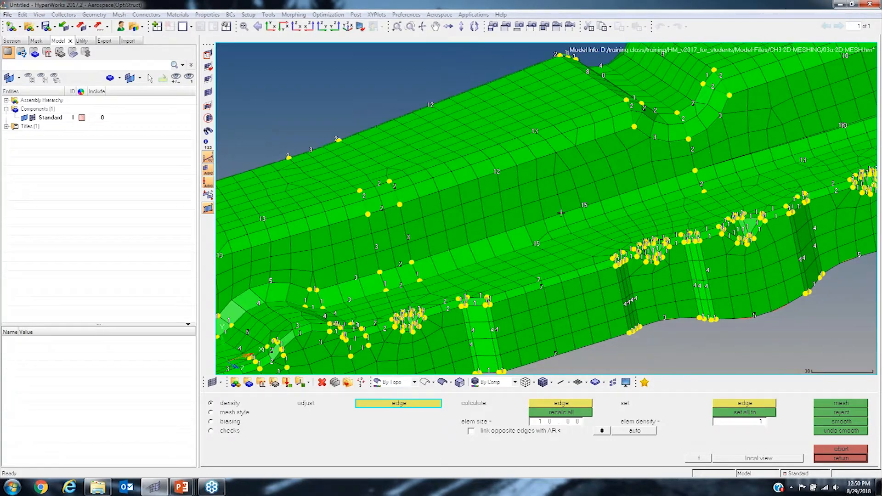
scroll(590, 231, "up", 5)
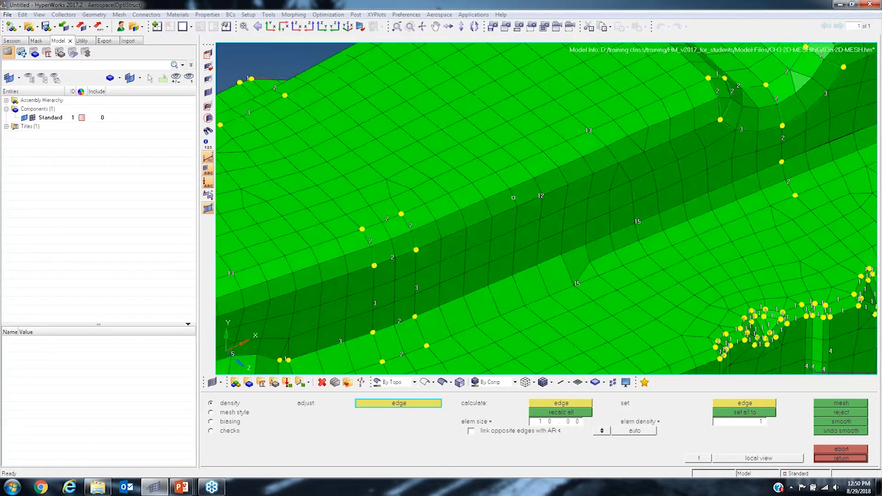
scroll(590, 276, "up", 5)
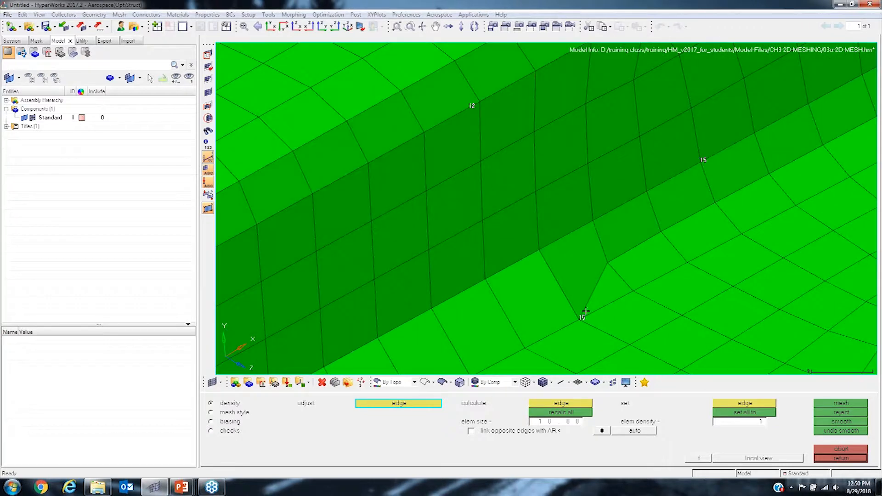
scroll(614, 276, "down", 3)
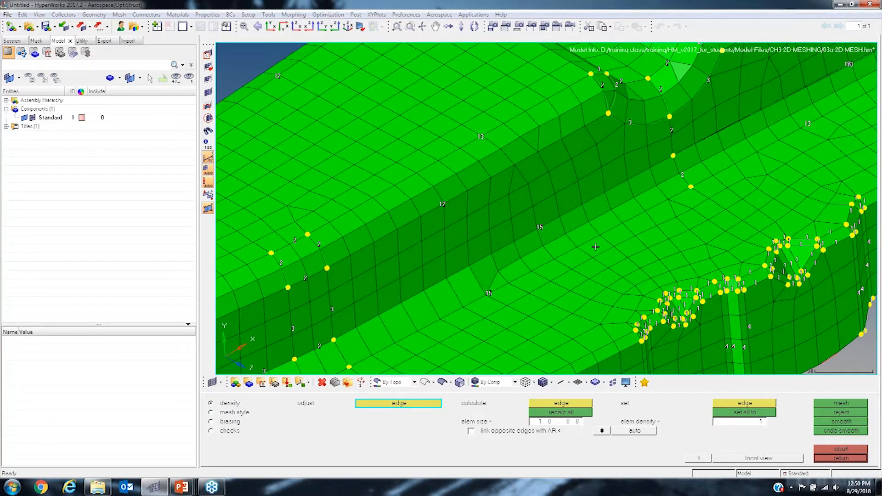
right_click_drag(643, 157, 582, 236, "ctrl")
right_click_drag(591, 205, 555, 243, "ctrl")
right_click_drag(667, 225, 624, 261, "ctrl")
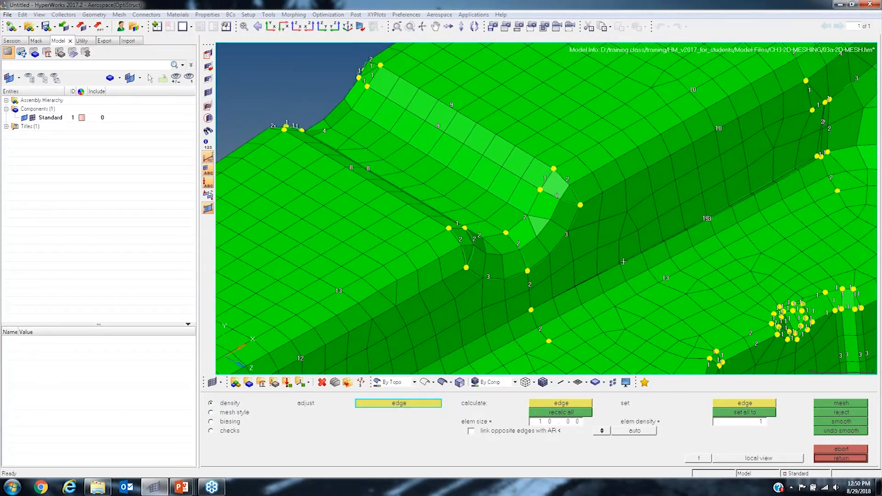
right_click_drag(784, 168, 630, 269, "ctrl")
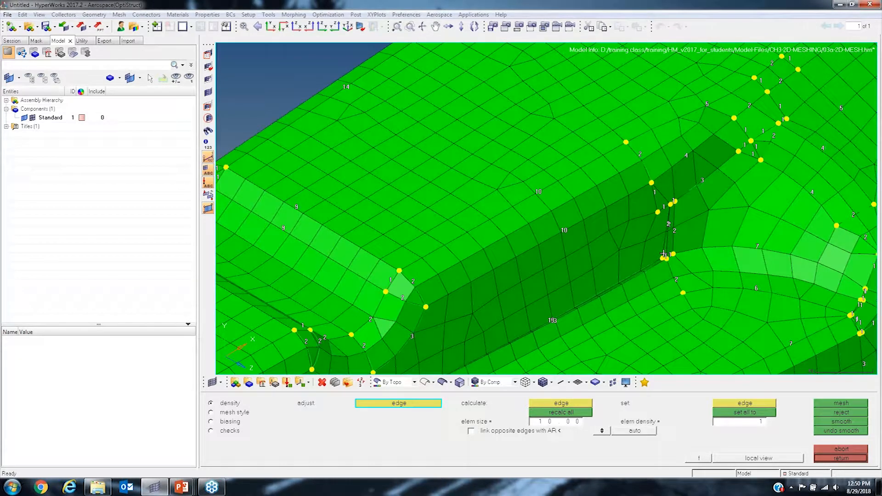
right_click_drag(828, 203, 649, 226, "ctrl")
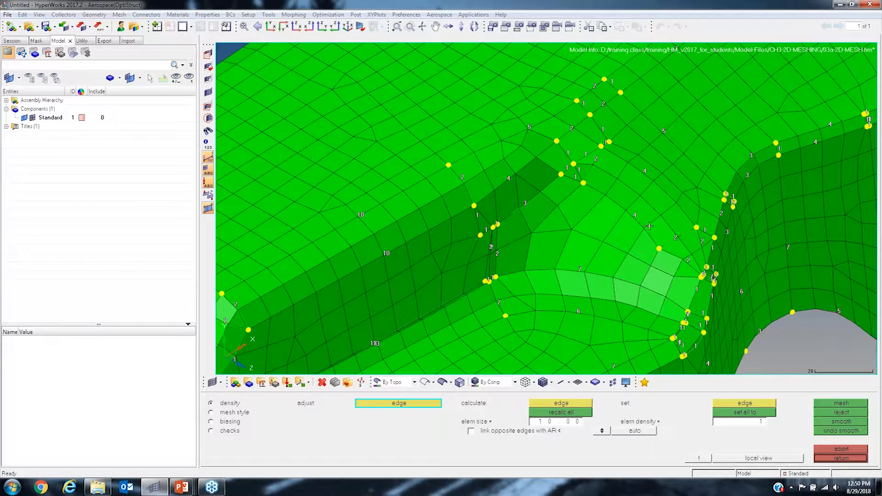
scroll(694, 240, "up", 5)
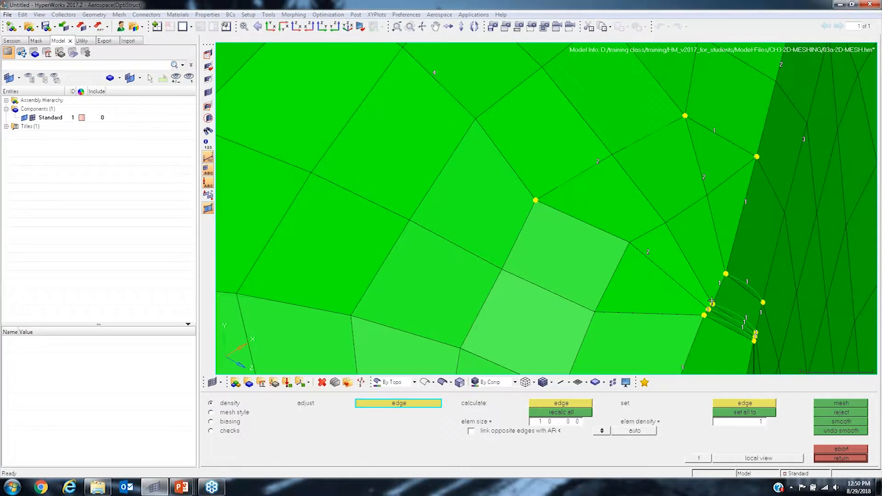
scroll(711, 186, "down", 5)
right_click_drag(371, 224, 467, 213, "ctrl")
scroll(468, 212, "up", 4)
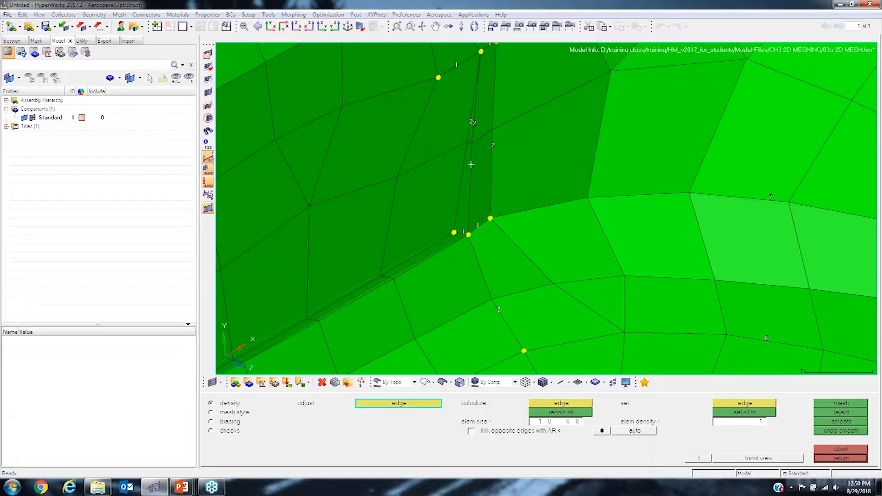
right_click_drag(393, 141, 531, 191, "ctrl")
scroll(568, 172, "down", 10)
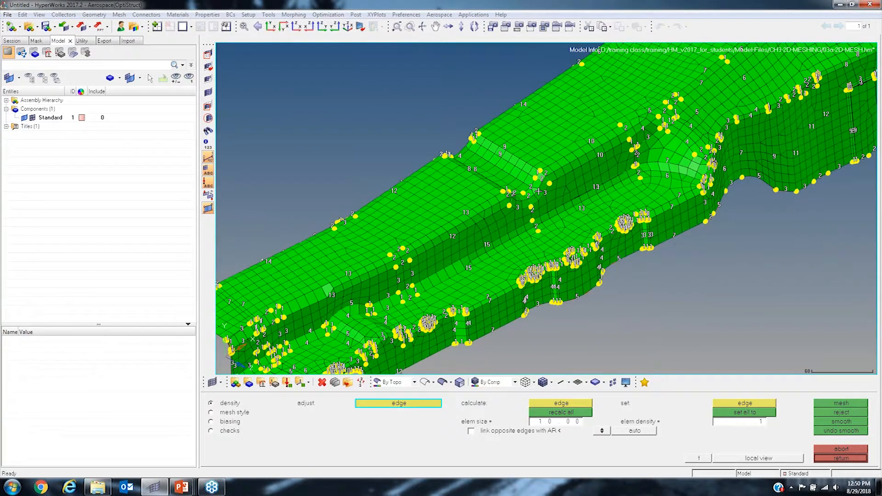
scroll(539, 191, "down", 1)
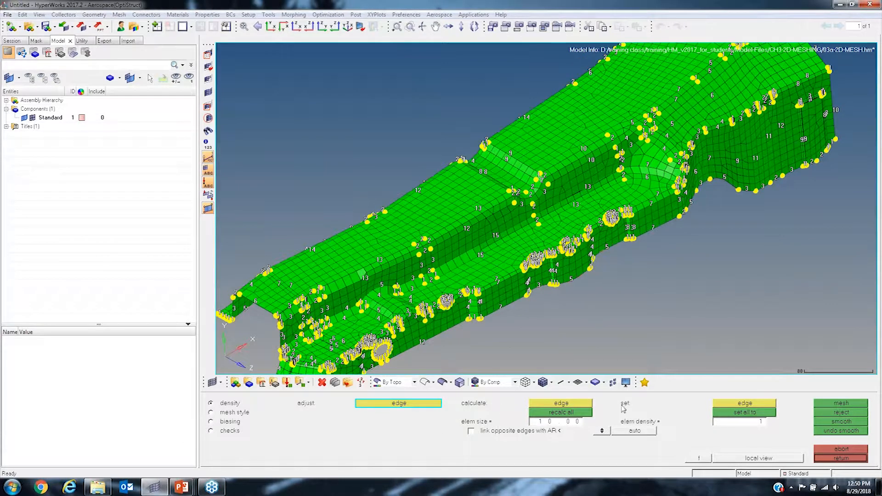
right_click_drag(472, 258, 495, 250, "ctrl")
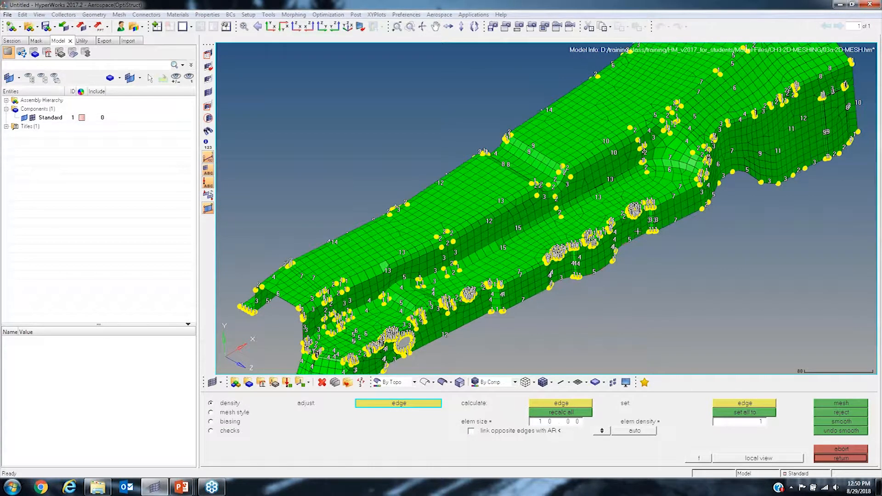
Raise the element density of the long upper bend edge near the open end to 18 and remesh.
scroll(558, 213, "up", 2)
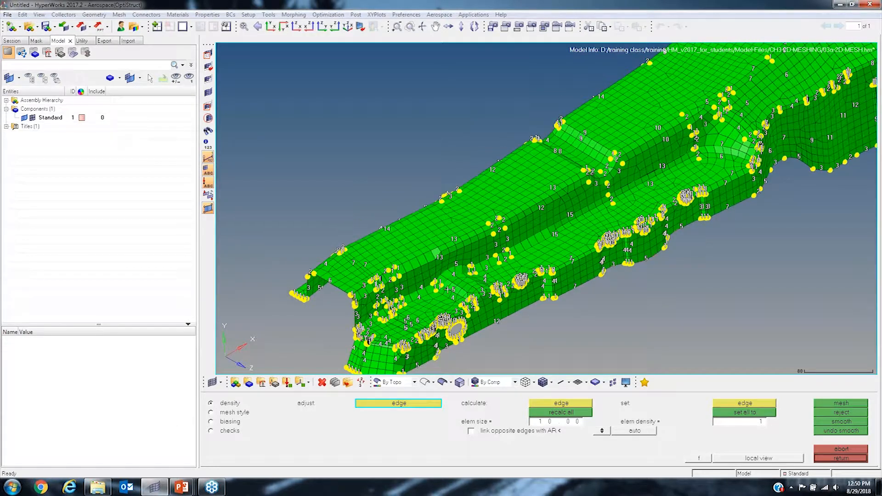
scroll(455, 265, "up", 2)
right_click_drag(454, 265, 477, 254, "ctrl")
left_click_drag(477, 255, 463, 250, "ctrl")
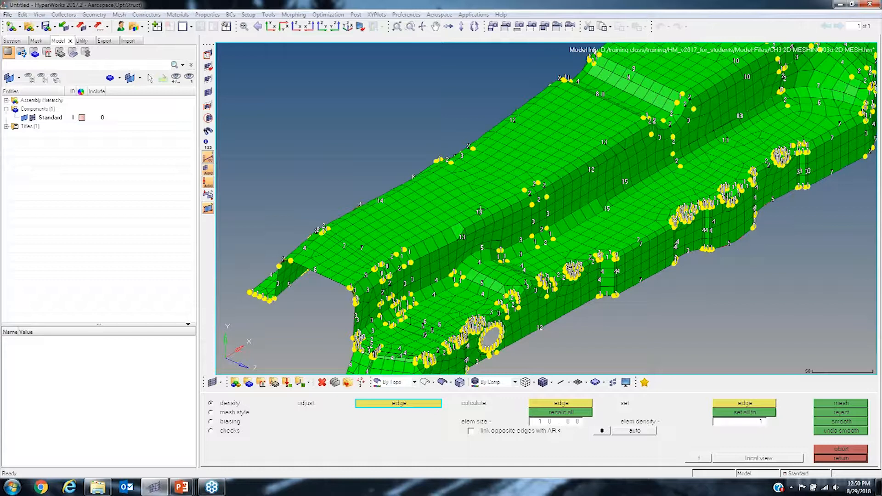
scroll(481, 209, "up", 2)
right_click_drag(481, 210, 515, 207, "ctrl")
left_click_drag(516, 206, 511, 217, "ctrl")
scroll(511, 217, "up", 2, "ctrl")
left_click(515, 207)
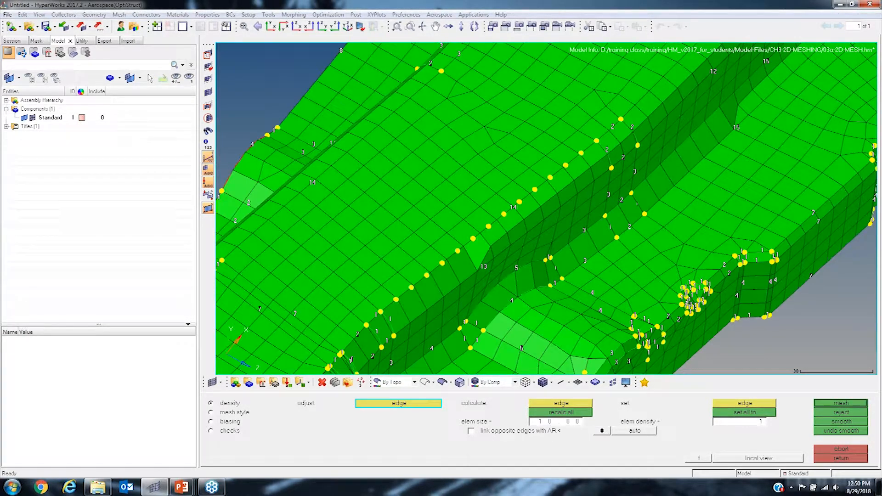
left_click(515, 208)
left_click(516, 208)
left_click(517, 207)
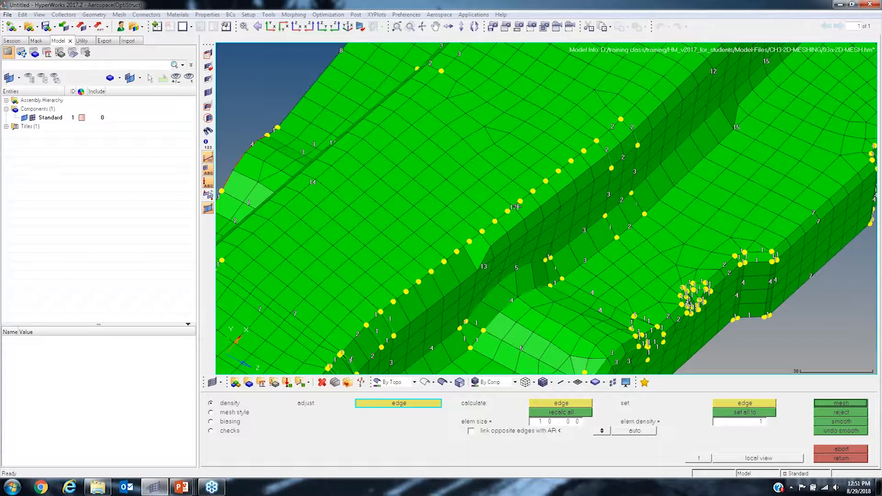
left_click(516, 208)
middle_click(503, 208)
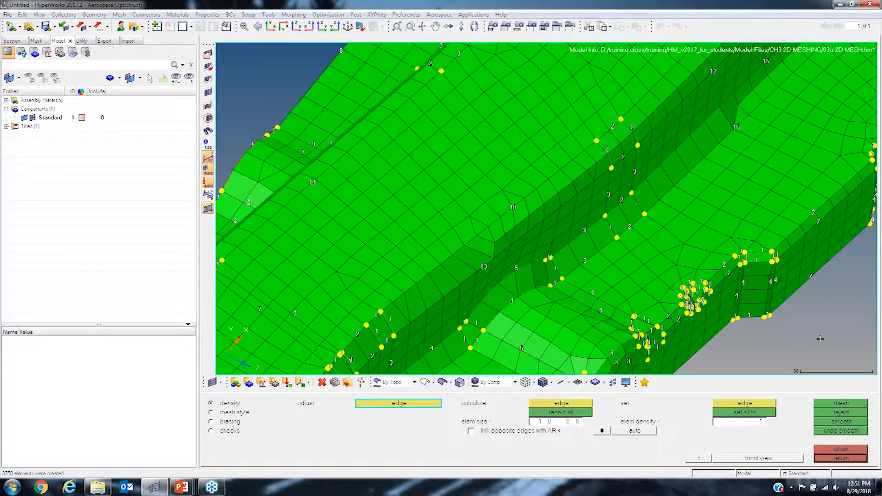
Increase the same upper bend edge's element density to 20 and remesh.
left_click(515, 208)
left_click(516, 207)
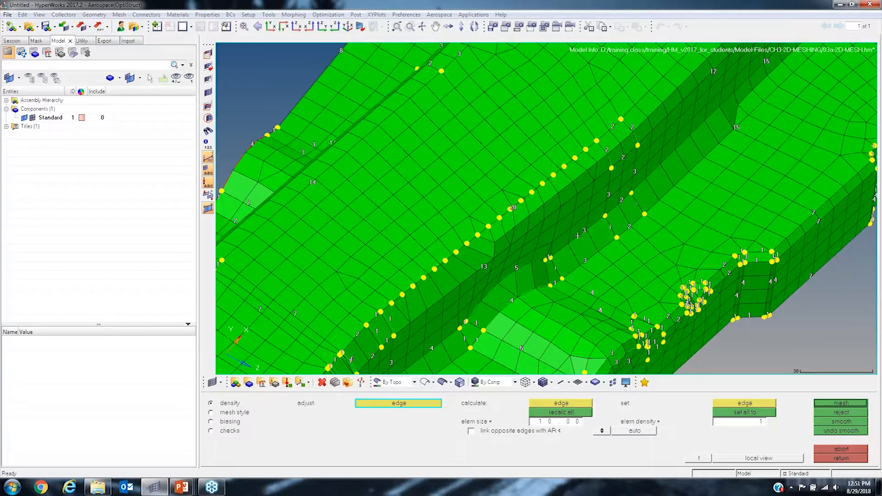
left_click(848, 405)
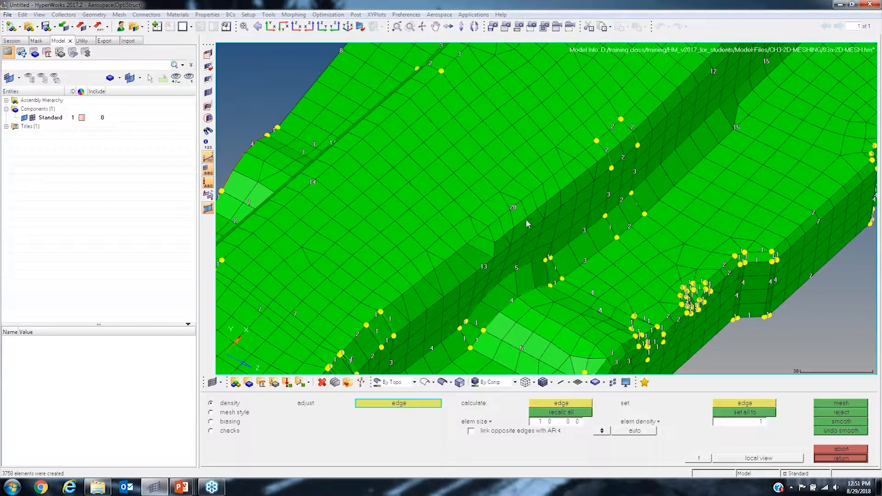
Raise the element density of the long edge on the opposite side of the top surface to 17 and remesh.
left_click(313, 183)
left_click(313, 183)
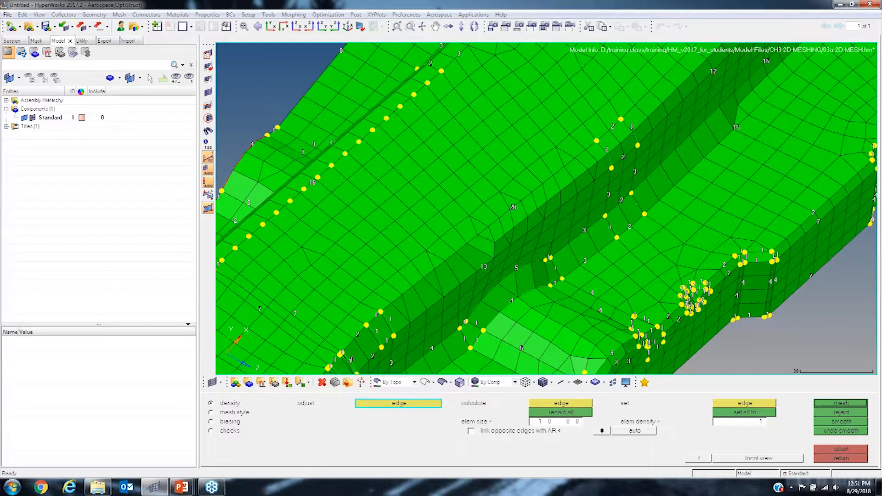
left_click(313, 183)
middle_click(479, 237)
right_click_drag(337, 218, 507, 208, "ctrl")
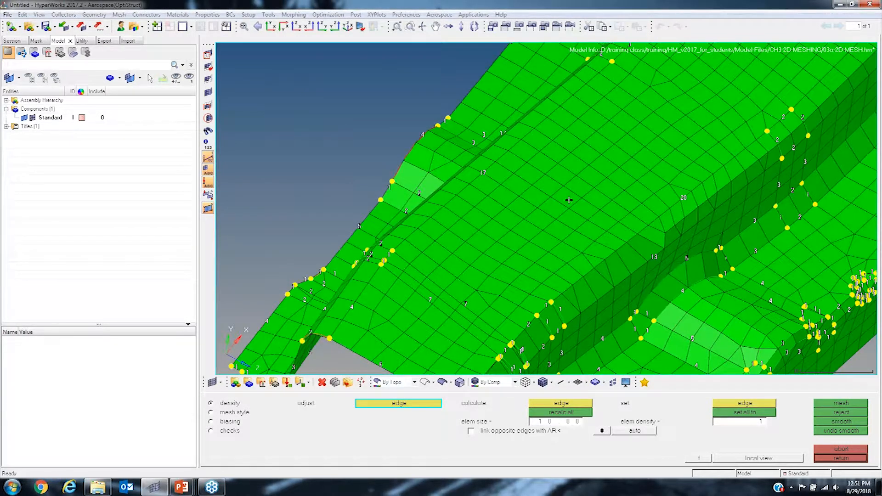
Raise the element densities of the two adjacent edges running across the top surface near the open end to 9 and remesh.
right_click_drag(523, 251, 570, 198, "ctrl")
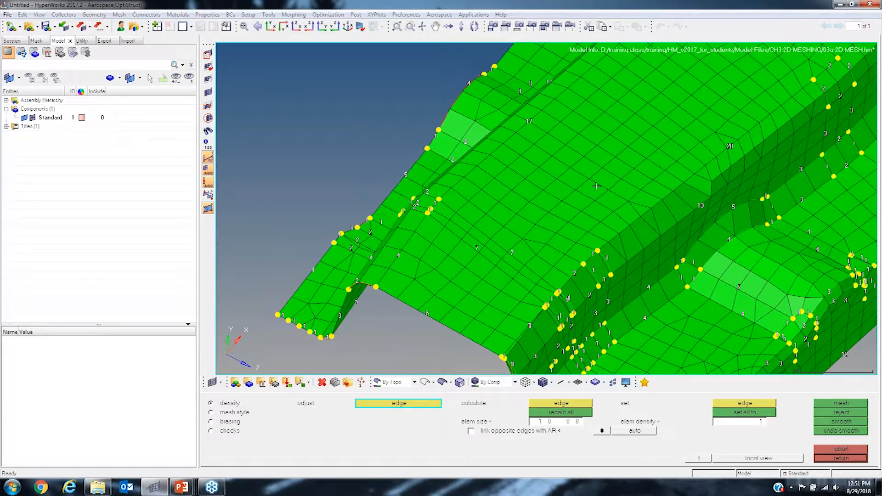
left_click(512, 253)
left_click(512, 253)
left_click(477, 248)
left_click(477, 248)
left_click(841, 403)
Examine the mesh and edge densities along the top surface, the cross groove, the inner corner and the curved pocket.
scroll(584, 231, "down", 1, "ctrl")
right_click_drag(584, 231, 490, 287, "ctrl")
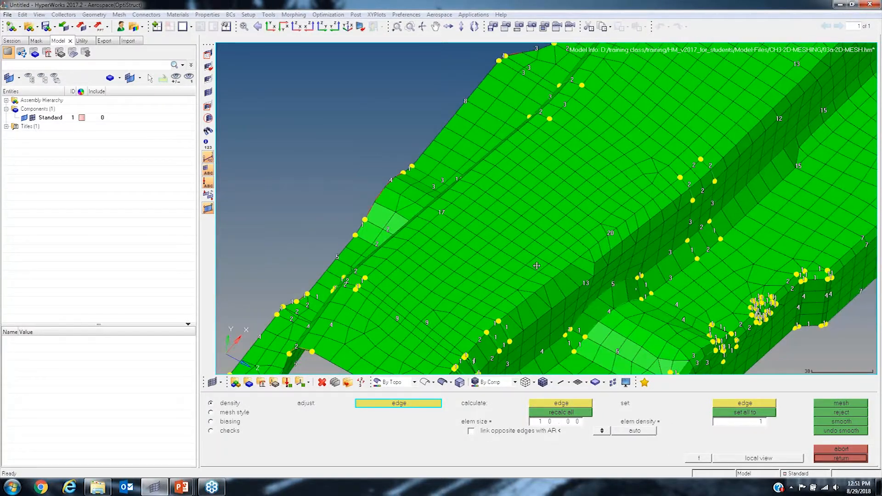
right_click_drag(609, 168, 503, 280, "ctrl")
scroll(510, 278, "down", 2, "ctrl")
left_click_drag(542, 257, 582, 265, "ctrl")
right_click_drag(633, 230, 582, 268, "ctrl")
right_click_drag(658, 168, 590, 220, "ctrl")
scroll(657, 194, "up", 3, "ctrl")
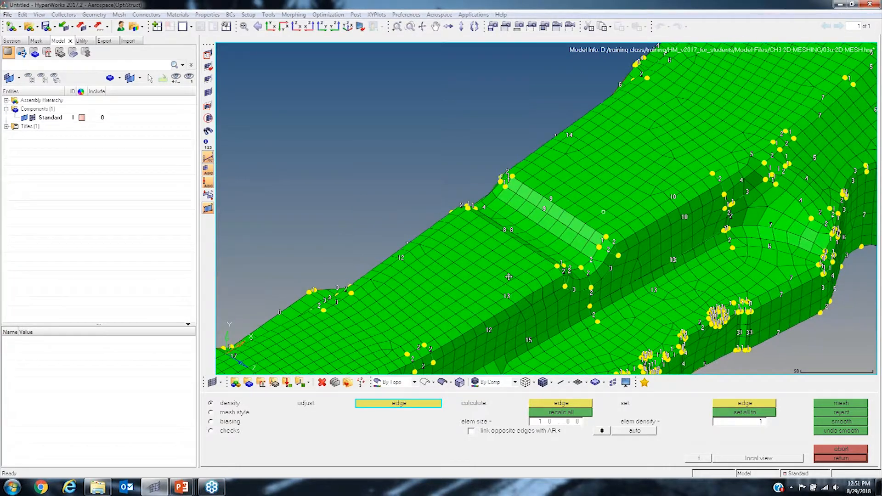
scroll(612, 210, "up", 4, "ctrl")
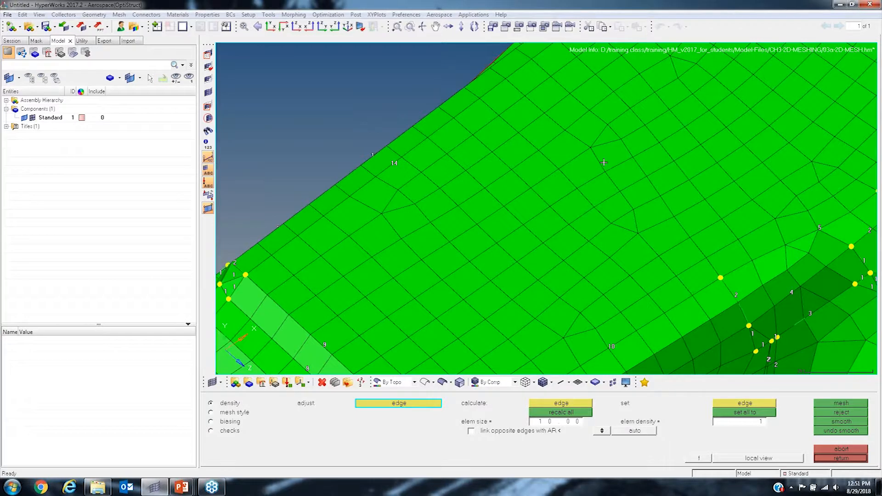
right_click_drag(636, 94, 589, 188, "ctrl")
scroll(590, 188, "down", 3, "ctrl")
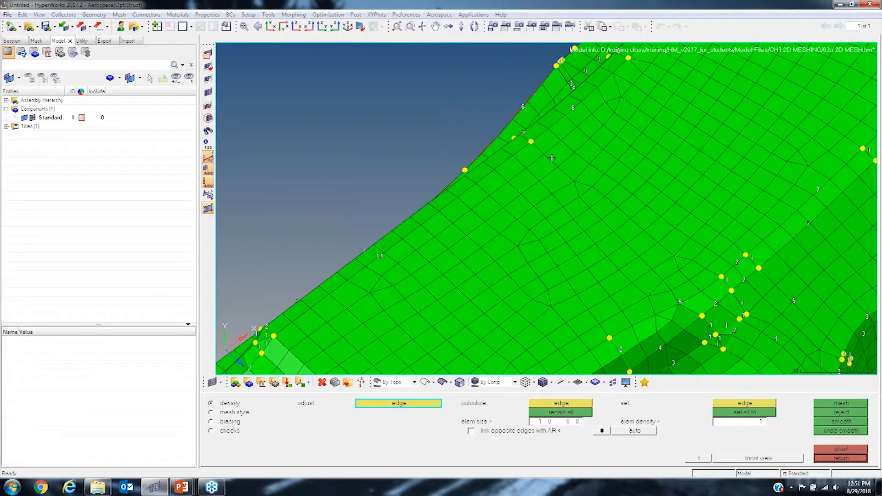
right_click_drag(445, 252, 528, 180, "ctrl")
scroll(521, 236, "down", 1, "ctrl")
scroll(521, 236, "down", 1, "ctrl")
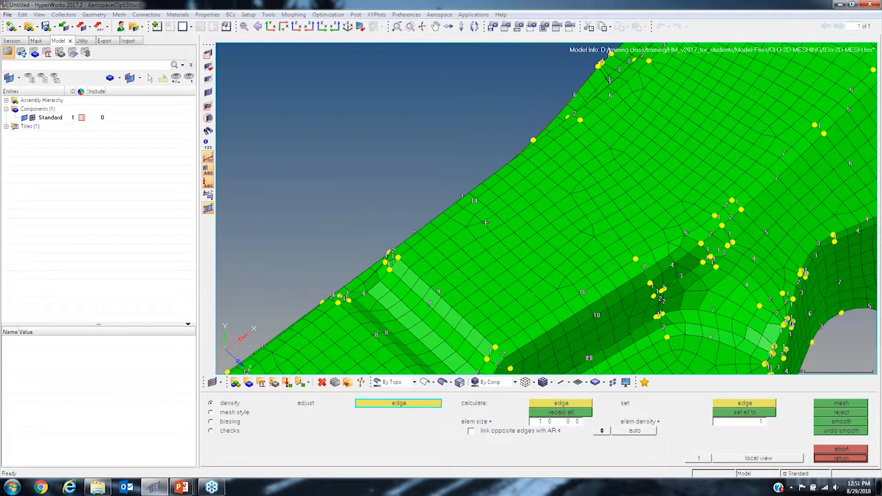
scroll(485, 222, "up", 2, "ctrl")
right_click_drag(473, 227, 425, 145, "ctrl")
right_click_drag(788, 147, 617, 67, "ctrl")
scroll(634, 262, "up", 2, "ctrl")
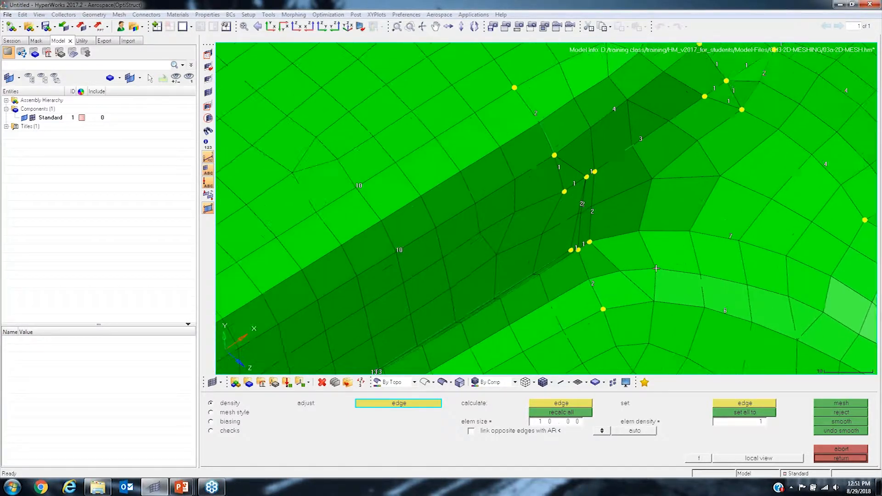
right_click_drag(634, 262, 543, 219, "ctrl")
right_click_drag(752, 275, 574, 206, "ctrl")
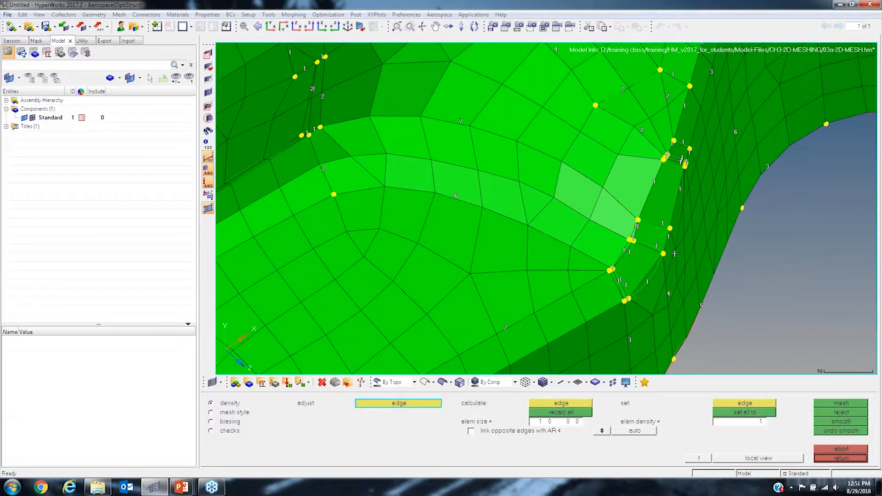
right_click_drag(380, 156, 529, 174, "ctrl")
right_click_drag(357, 167, 564, 168, "ctrl")
scroll(432, 198, "down", 2, "ctrl")
scroll(432, 198, "down", 2, "ctrl")
right_click_drag(404, 193, 522, 161, "ctrl")
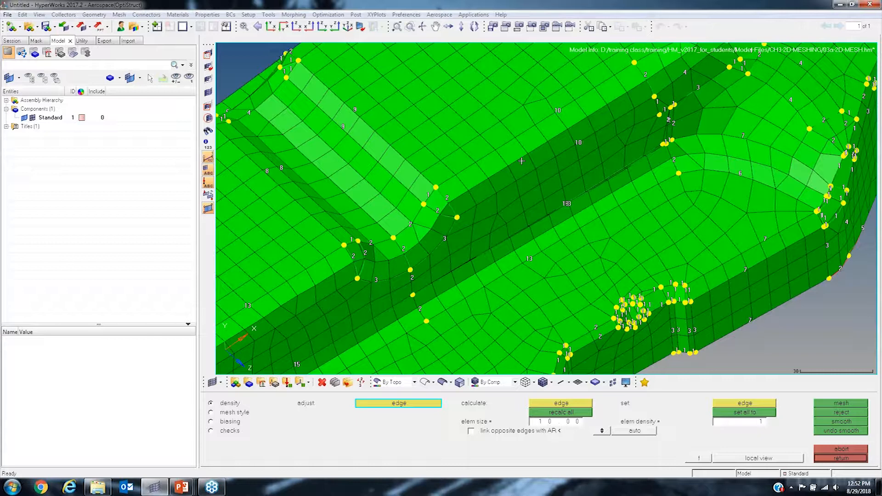
Raise the element density of the long far-side top-surface edge before the cross groove to 17 and remesh.
right_click_drag(489, 149, 643, 140, "ctrl")
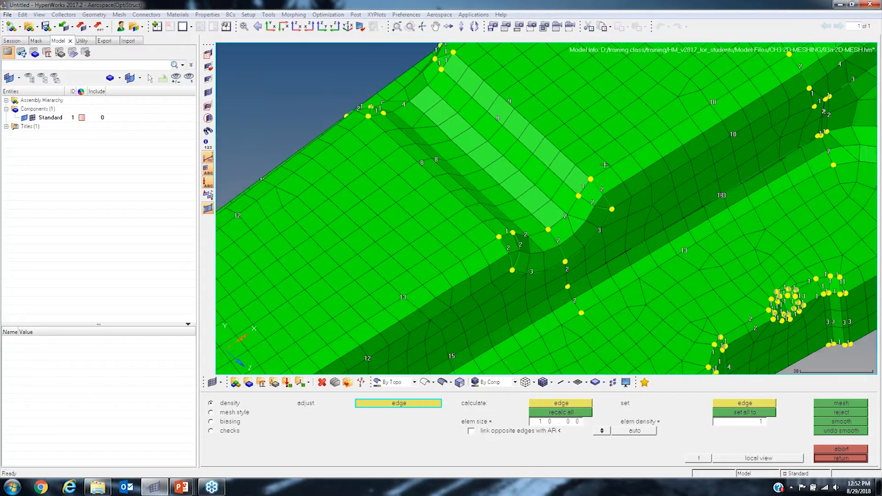
scroll(643, 140, "down", 4, "ctrl")
right_click_drag(462, 209, 486, 175, "ctrl")
right_click_drag(444, 252, 478, 182, "ctrl")
right_click_drag(568, 178, 604, 244, "ctrl")
scroll(514, 176, "up", 3, "ctrl")
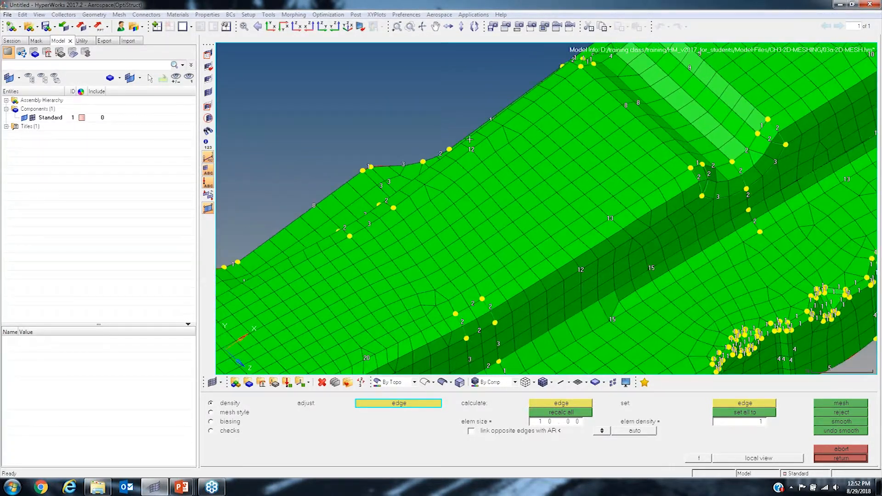
scroll(472, 153, "up", 3, "ctrl")
left_click(472, 148)
left_click(471, 148)
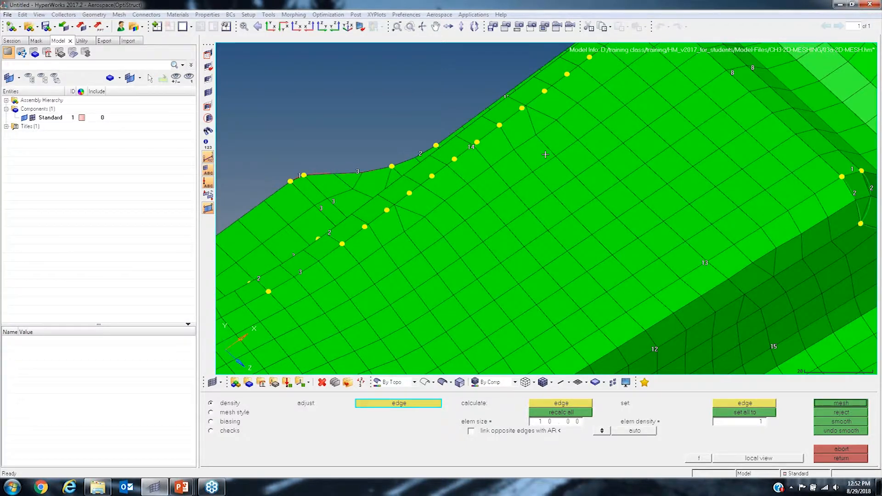
right_click_drag(552, 143, 517, 183, "ctrl")
left_click(435, 186)
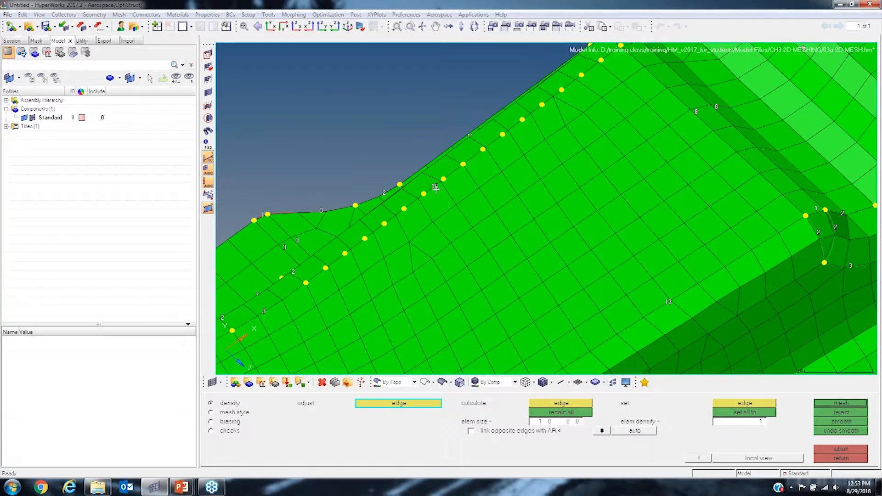
left_click(435, 186)
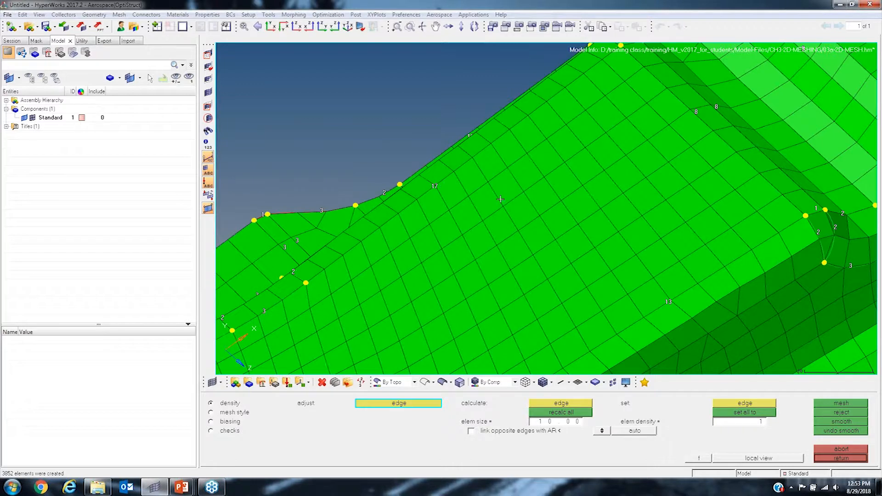
Raise the element densities of the two adjacent edges along the near side of the cross groove to 9 and remesh.
right_click_drag(537, 189, 532, 113, "ctrl")
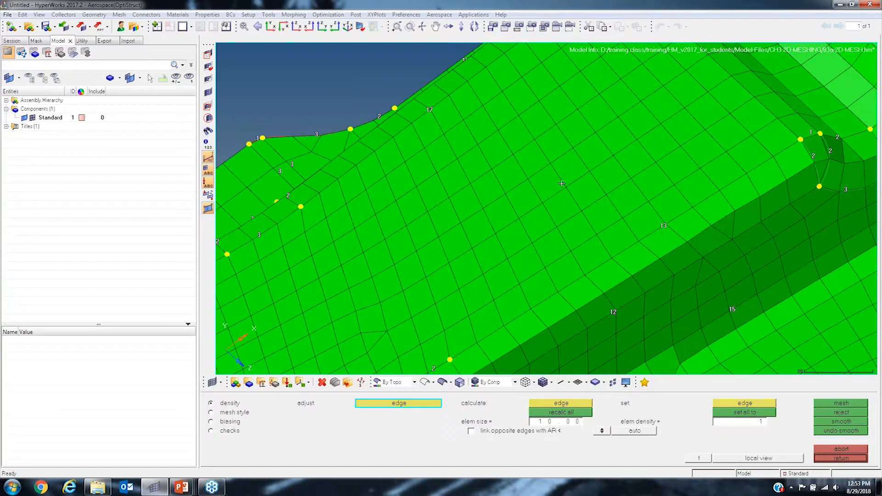
scroll(566, 185, "down", 3, "ctrl")
right_click_drag(479, 258, 534, 254, "ctrl")
mouse_move(499, 221)
left_mouse_down("ctrl")
mouse_move(579, 196)
mouse_move(500, 222)
left_mouse_up("ctrl")
right_click_drag(528, 327, 499, 283, "ctrl")
right_click_drag(635, 207, 515, 267, "ctrl")
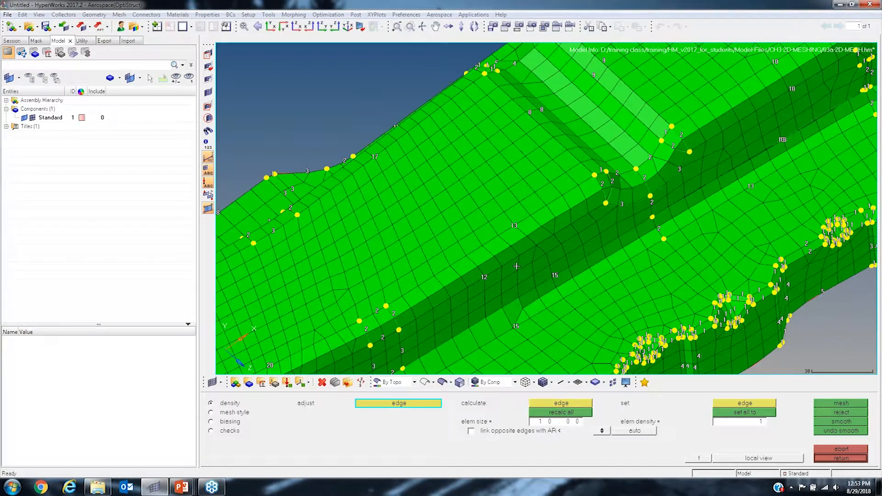
right_click_drag(644, 246, 561, 313, "ctrl")
right_click_drag(704, 176, 608, 280, "ctrl")
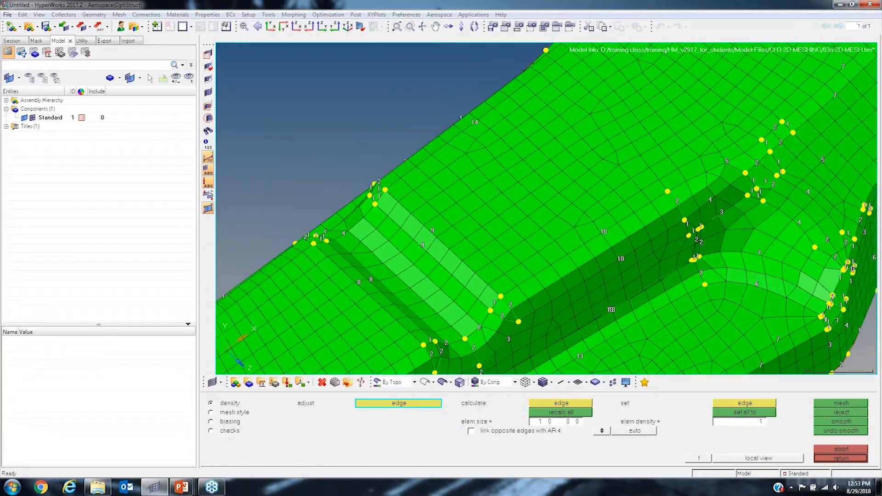
right_click_drag(469, 249, 559, 203, "ctrl")
left_click(464, 233)
scroll(452, 235, "up", 3, "ctrl")
left_click(450, 238)
middle_click(452, 242)
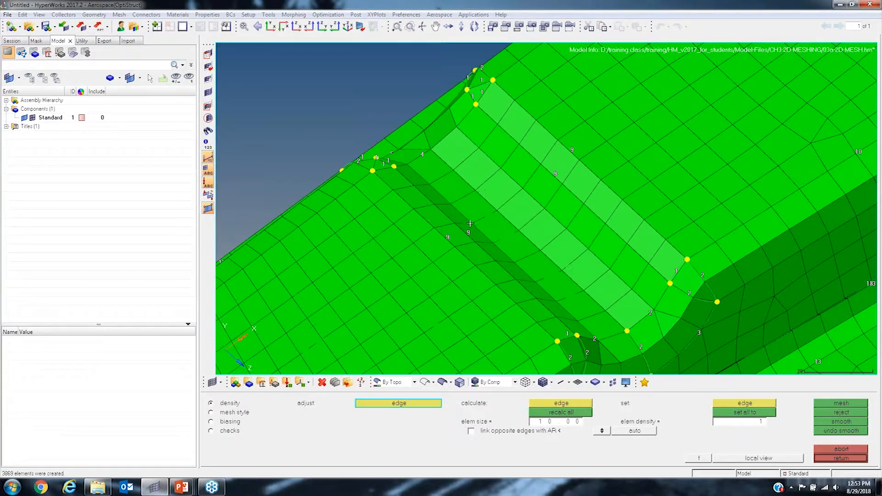
Increase the element density of the short top-surface edge between the two 17-element edges to 4 and remesh.
scroll(499, 194, "down", 3, "ctrl")
right_click_drag(498, 194, 540, 146, "ctrl")
right_click_drag(417, 259, 496, 206, "ctrl")
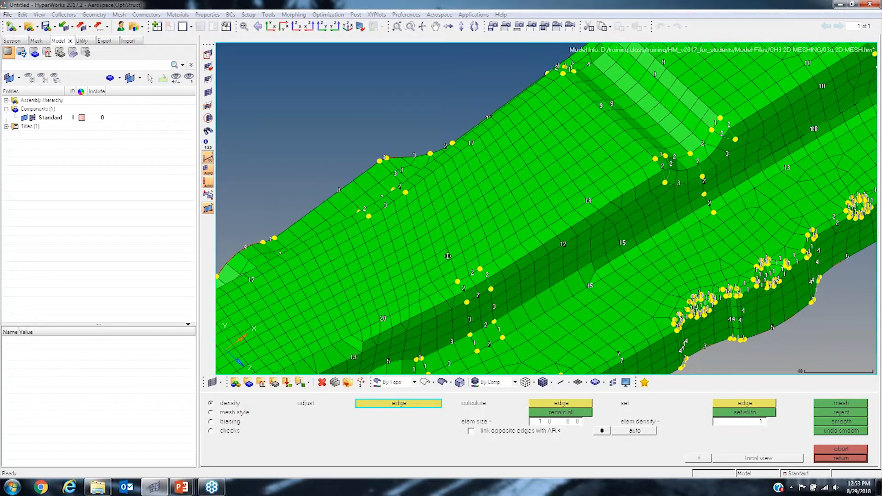
right_click_drag(430, 273, 485, 208, "ctrl")
scroll(437, 154, "up", 3, "ctrl")
left_click(434, 147)
middle_click(469, 181)
Examine the remeshed top surface from the open end past the cross groove to the flared end.
right_click_drag(430, 240, 517, 200, "ctrl")
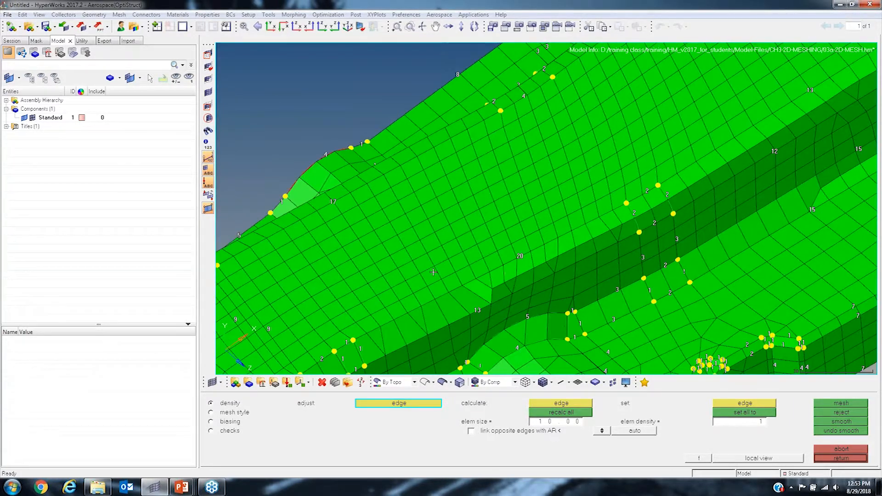
right_click_drag(390, 356, 465, 286, "ctrl")
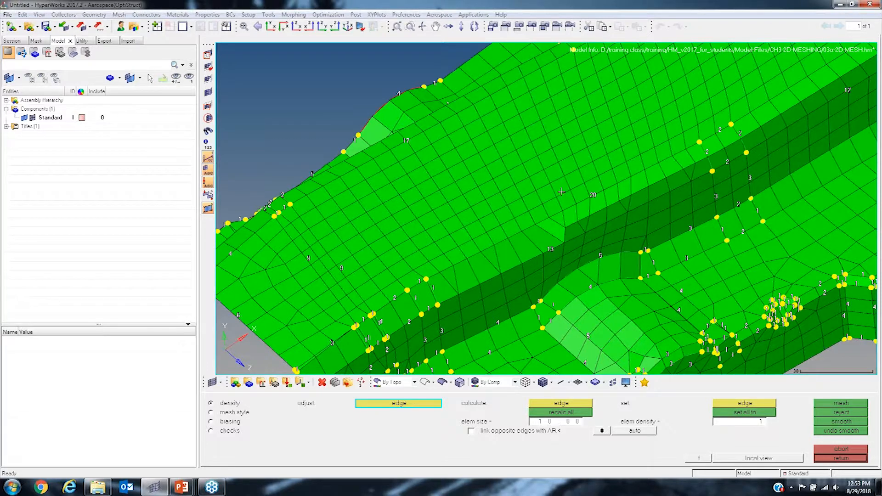
right_click_drag(562, 192, 484, 289, "ctrl")
scroll(597, 221, "down", 3, "ctrl")
right_click_drag(781, 138, 651, 218, "ctrl")
right_click_drag(607, 239, 491, 335, "ctrl")
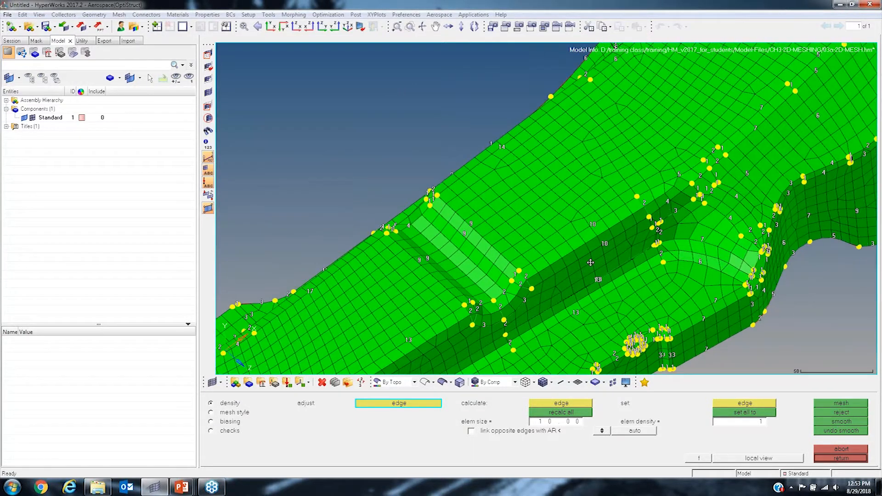
right_click_drag(616, 266, 522, 323, "ctrl")
left_click_drag(522, 323, 653, 203, "ctrl")
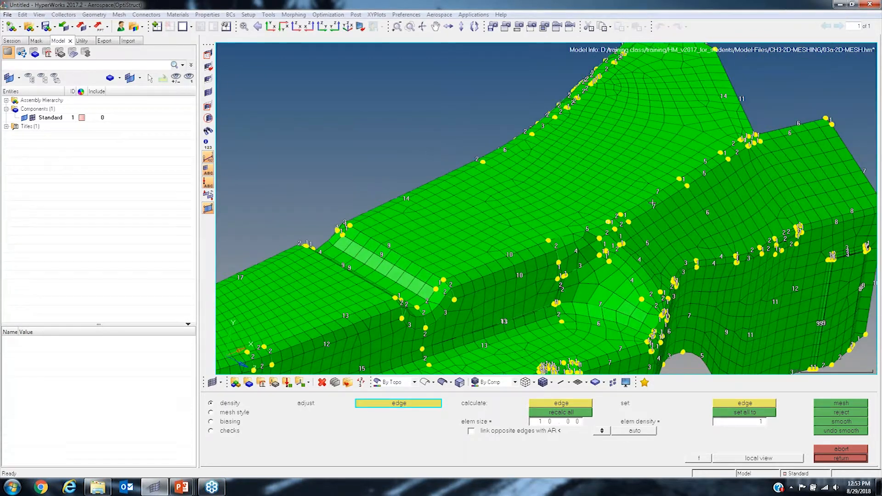
scroll(652, 198, "up", 1, "ctrl")
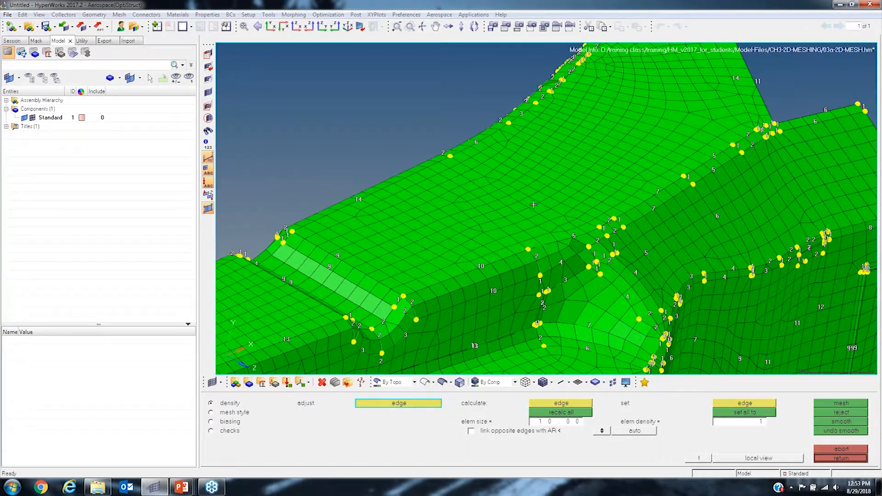
scroll(540, 184, "up", 2, "ctrl")
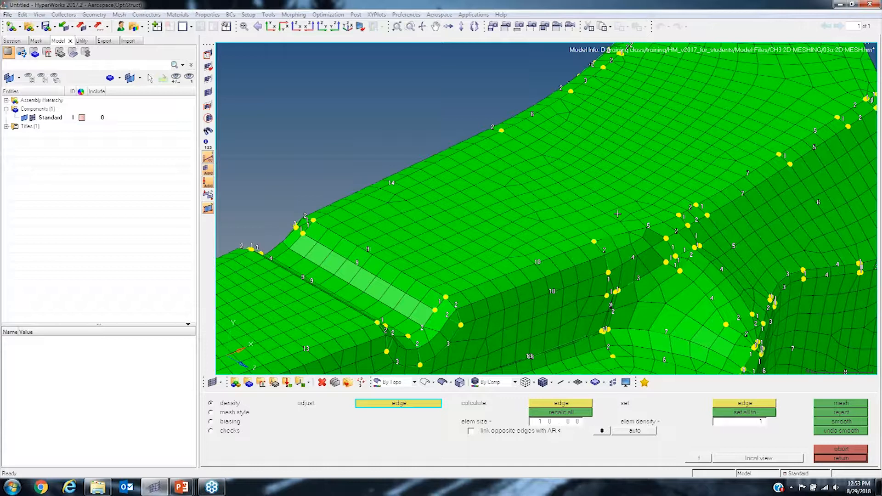
left_click_drag(622, 214, 642, 194, "ctrl")
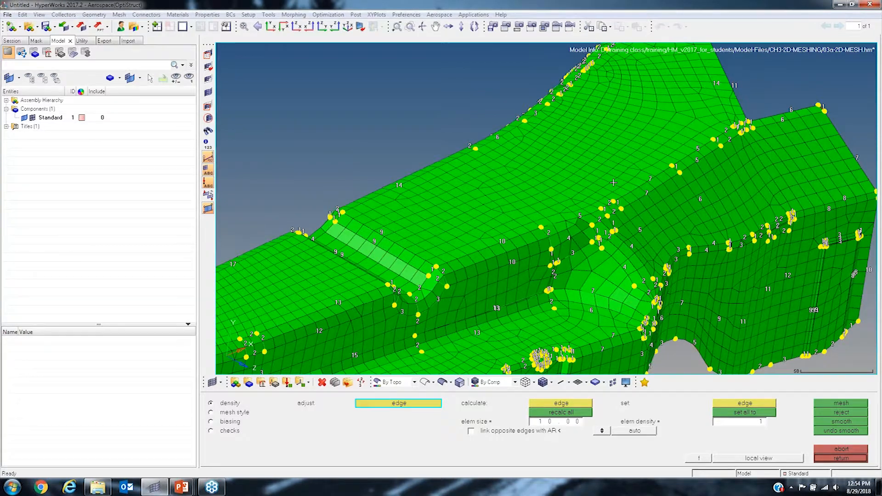
right_click_drag(613, 183, 670, 182, "ctrl")
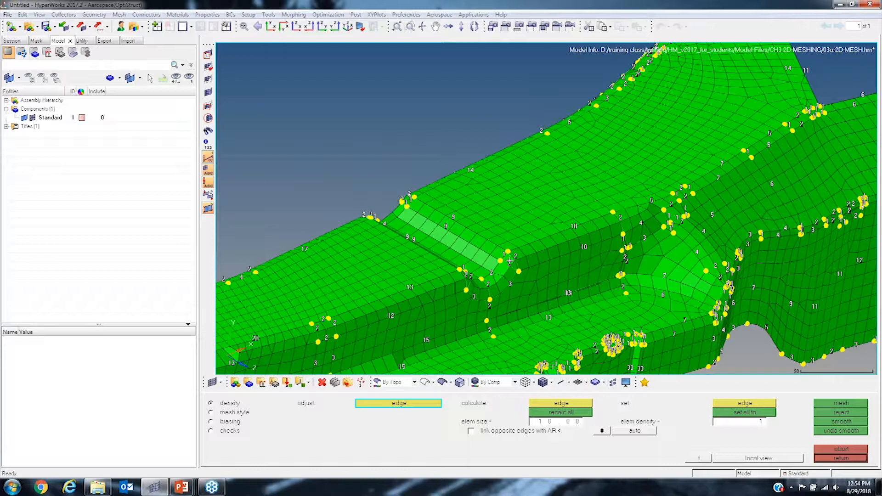
Inspect the narrow surface strips and their elements at the inner vertical corner beside the curved pocket, and review the whole meshed part.
scroll(632, 240, "up", 4, "ctrl")
right_click_drag(633, 240, 624, 194, "ctrl")
scroll(624, 194, "up", 6, "ctrl")
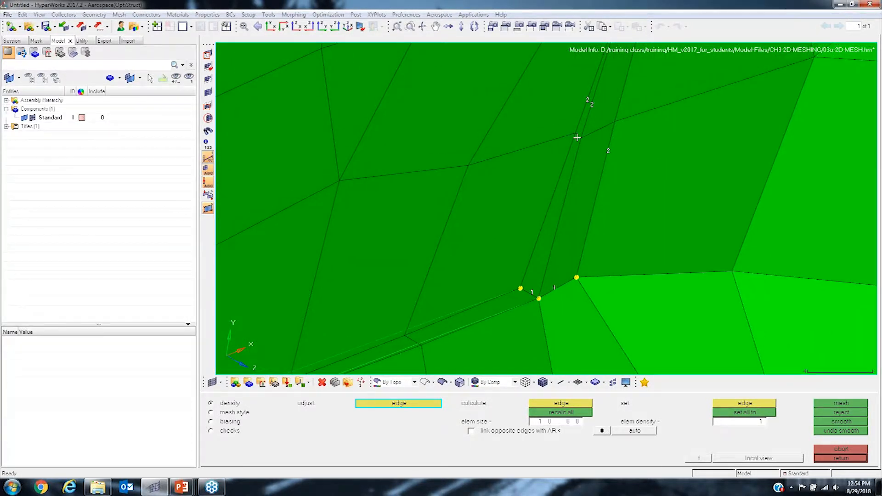
right_click_drag(593, 105, 557, 253, "ctrl")
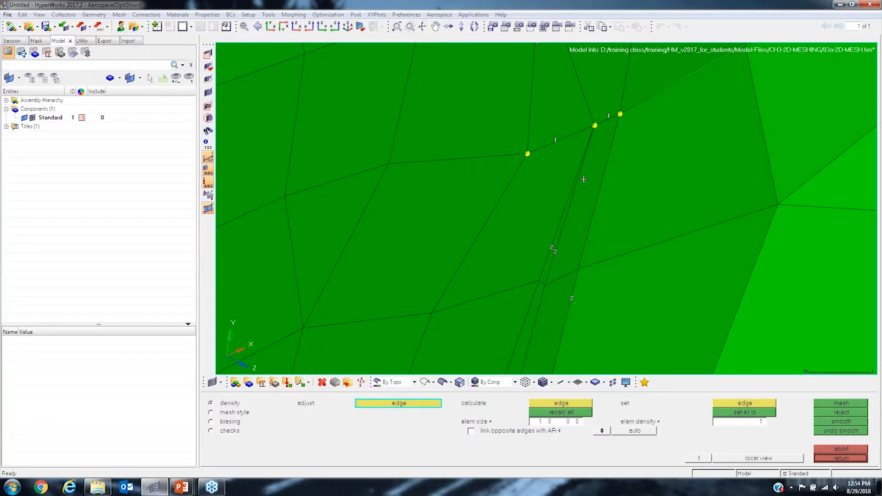
scroll(593, 141, "up", 2, "ctrl")
right_click_drag(591, 151, 581, 110, "ctrl")
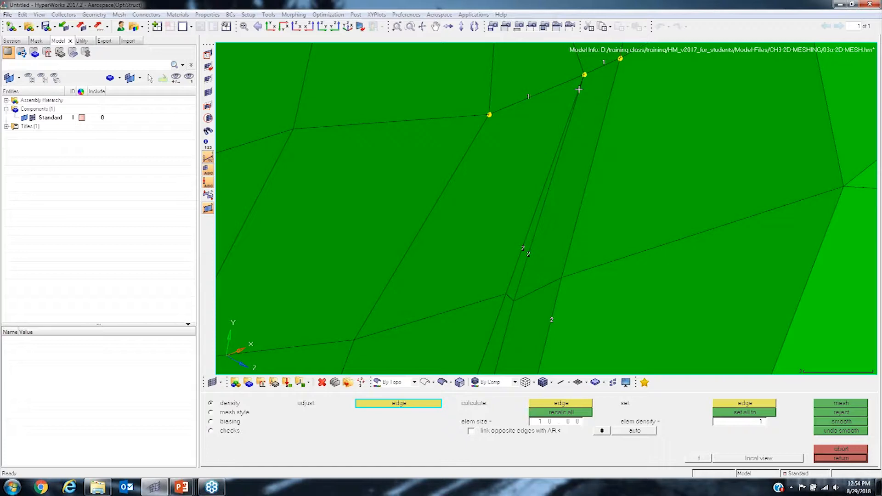
scroll(557, 144, "down", 2, "ctrl")
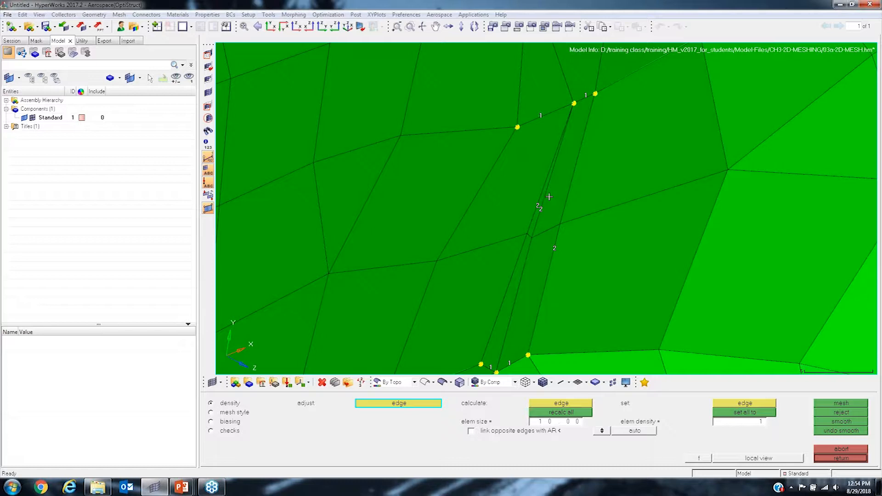
scroll(535, 199, "down", 2, "ctrl")
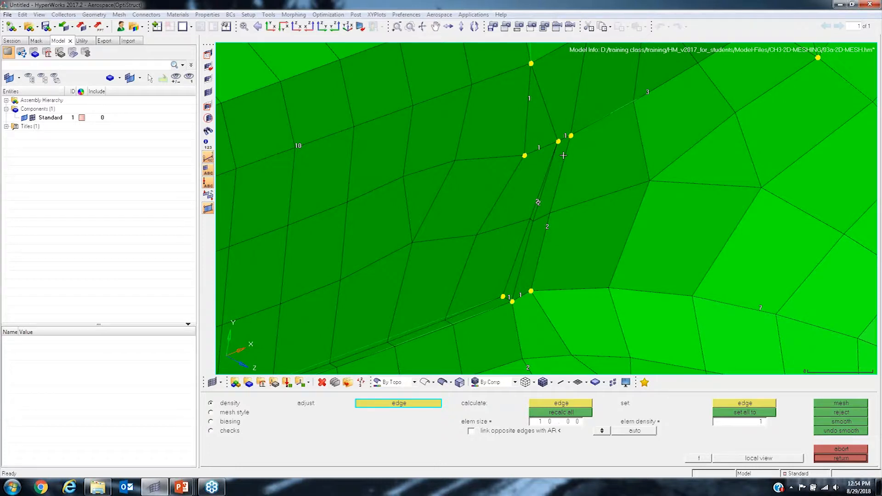
scroll(564, 155, "down", 4, "ctrl")
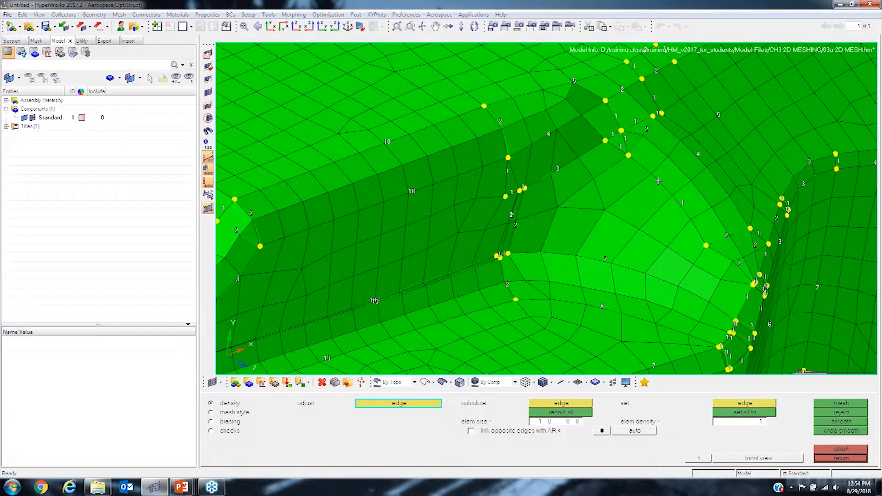
scroll(659, 181, "down", 6)
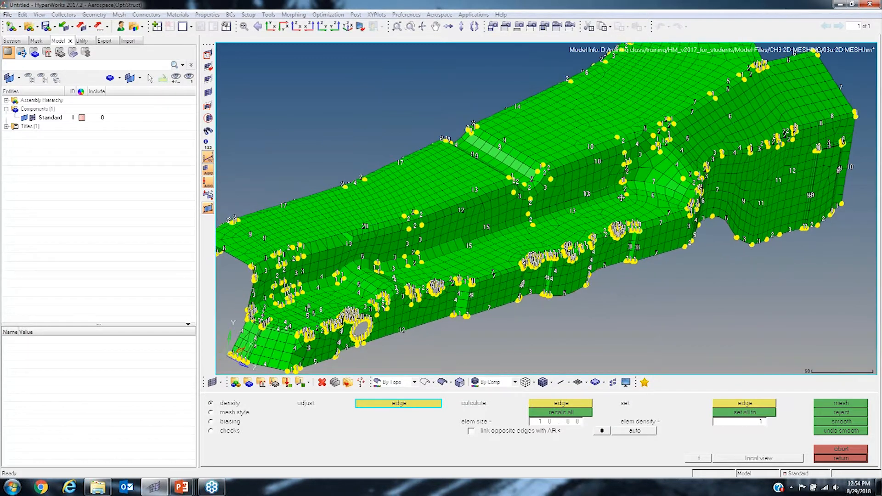
right_click_drag(621, 198, 633, 212, "ctrl")
scroll(583, 199, "down", 2, "ctrl")
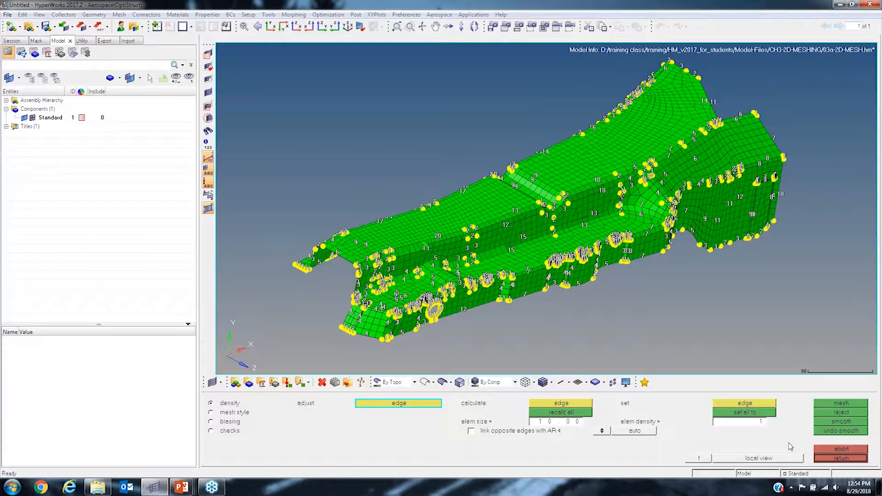
Accept the current mesh and examine the rounded edge running from the cross groove to the flared end.
left_click(843, 460)
mouse_move(571, 236)
left_mouse_down("ctrl")
mouse_move(592, 192)
mouse_move(644, 193)
mouse_move(626, 188)
left_mouse_up("ctrl")
scroll(602, 188, "up", 3, "ctrl")
scroll(625, 188, "up", 2, "ctrl")
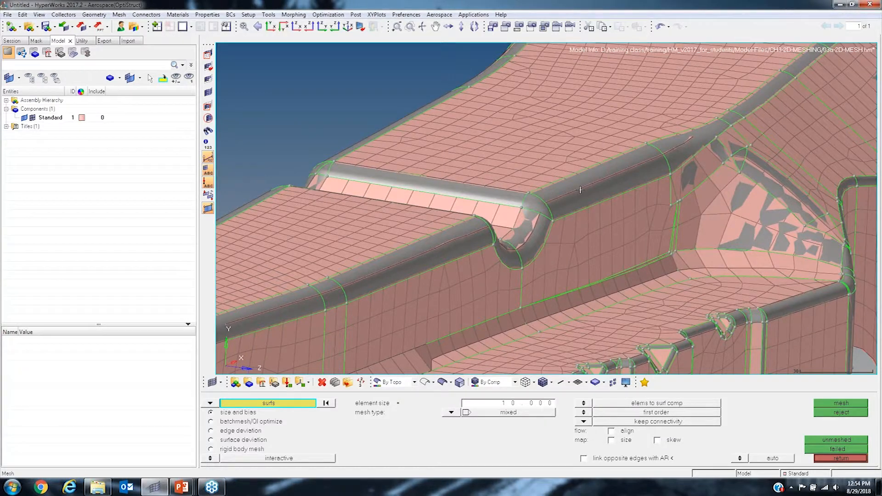
scroll(580, 190, "up", 2, "ctrl")
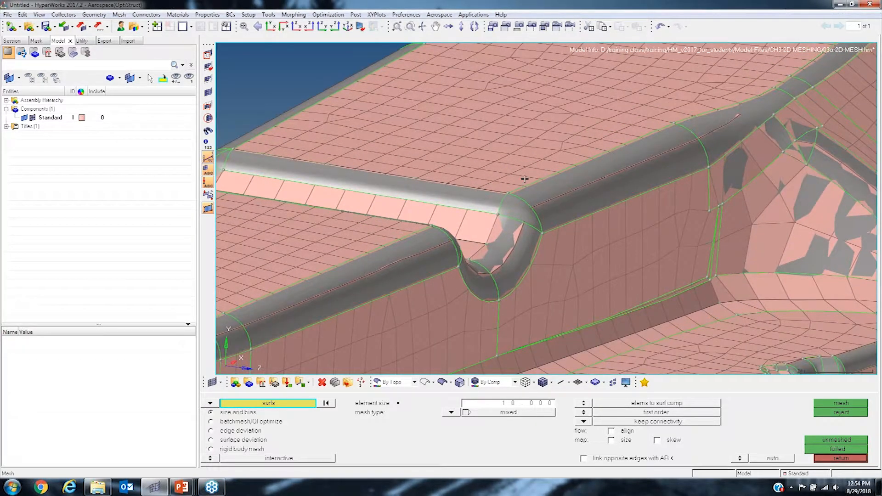
right_click_drag(570, 127, 556, 210, "ctrl")
scroll(556, 209, "down", 2, "ctrl")
scroll(617, 211, "up", 2, "ctrl")
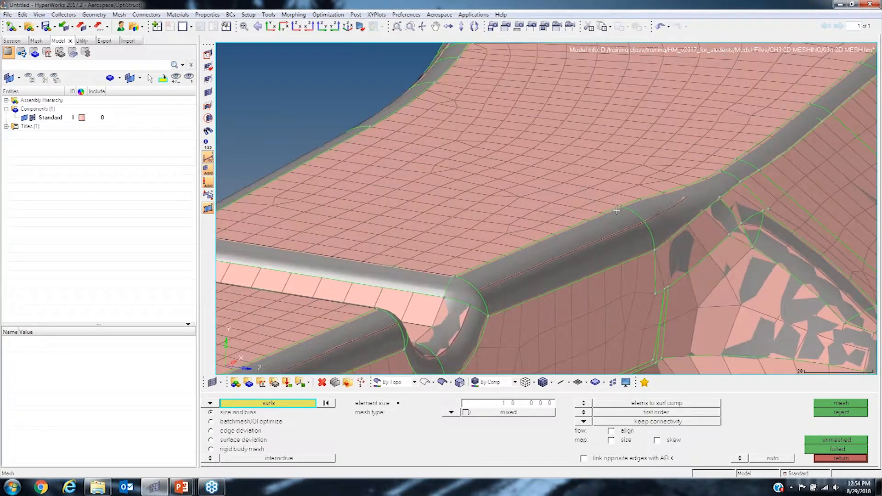
scroll(602, 235, "up", 2, "ctrl")
right_click_drag(611, 237, 567, 199, "ctrl")
right_click_drag(640, 183, 538, 200, "ctrl")
right_click_drag(663, 201, 623, 267, "ctrl")
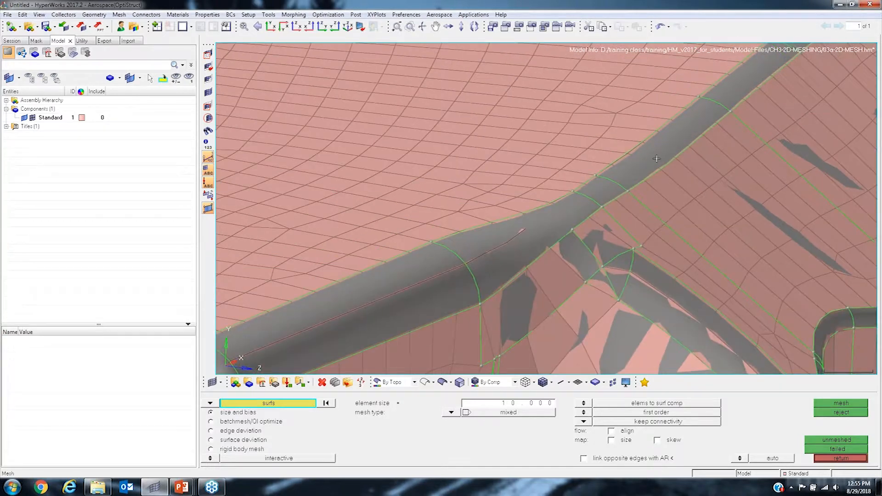
right_click_drag(259, 346, 436, 233, "ctrl")
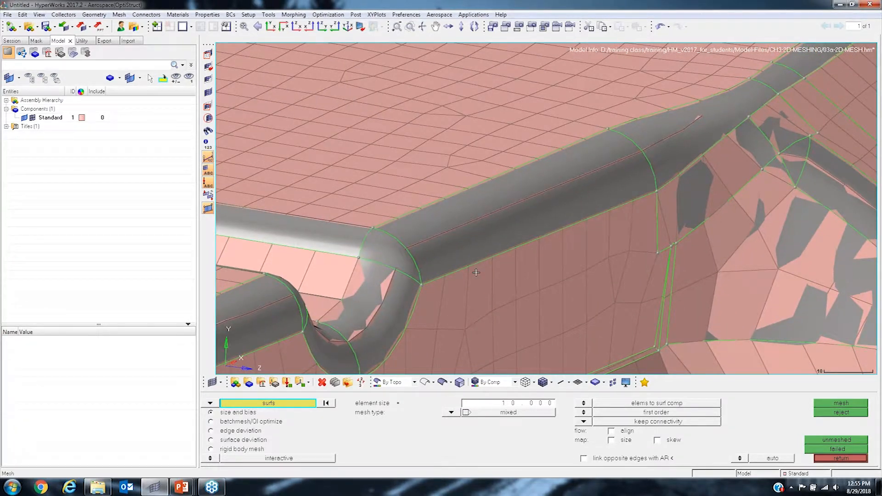
scroll(400, 244, "up", 2, "ctrl")
left_click_drag(438, 235, 453, 245, "ctrl")
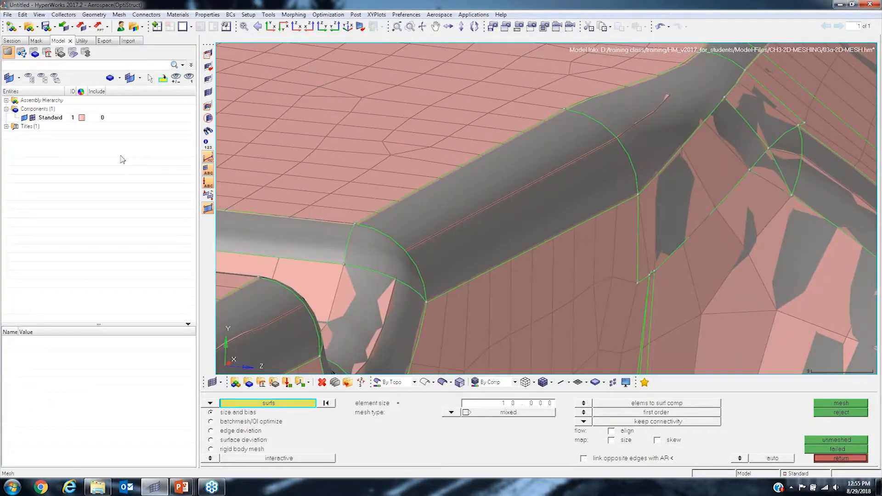
Toggle the Standard component's geometry display to compare the mesh with the rounded edge beside the cross groove.
left_click(24, 117)
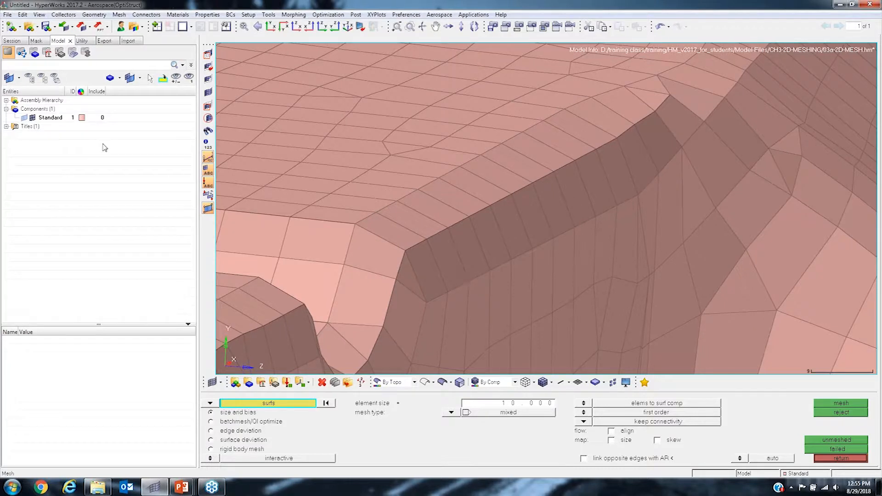
left_click(25, 118)
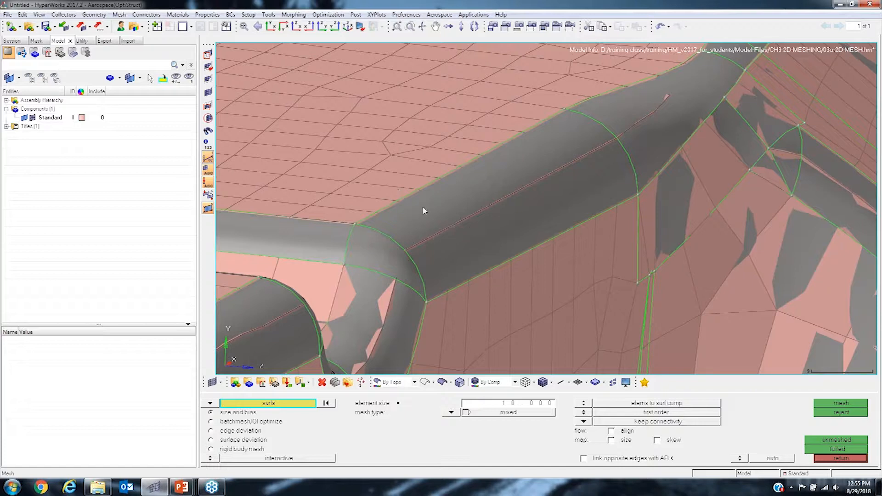
left_click(27, 118)
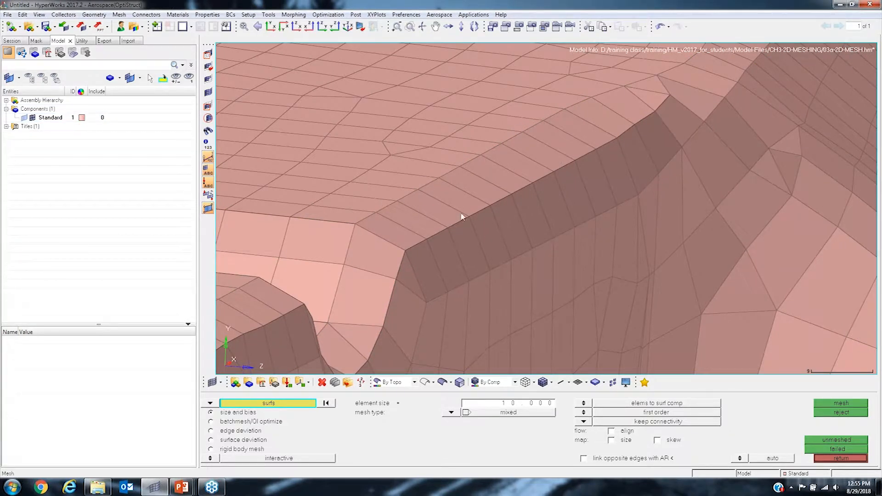
left_click(28, 119)
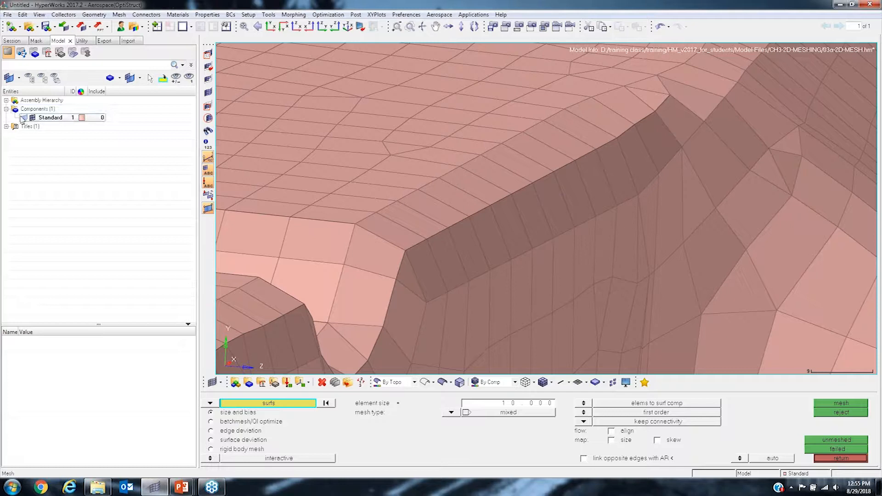
left_click(25, 118)
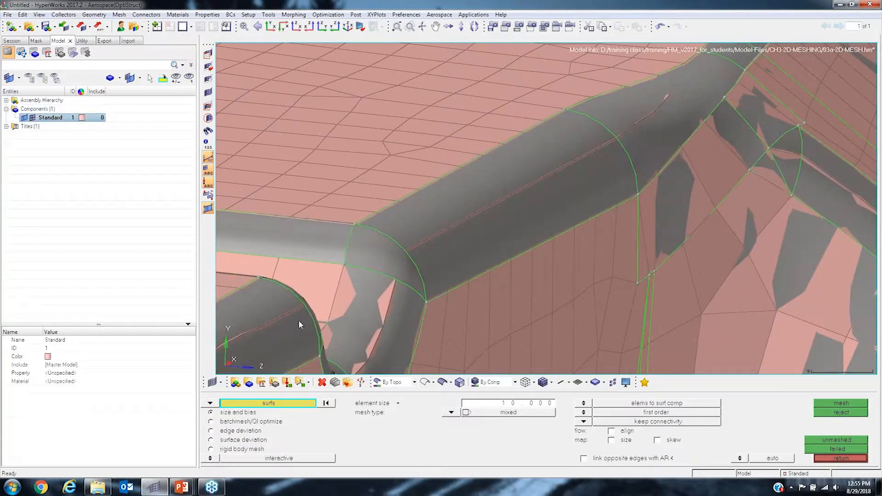
Remesh all displayed surfaces interactively with mixed elements of size 10.
left_click(263, 404)
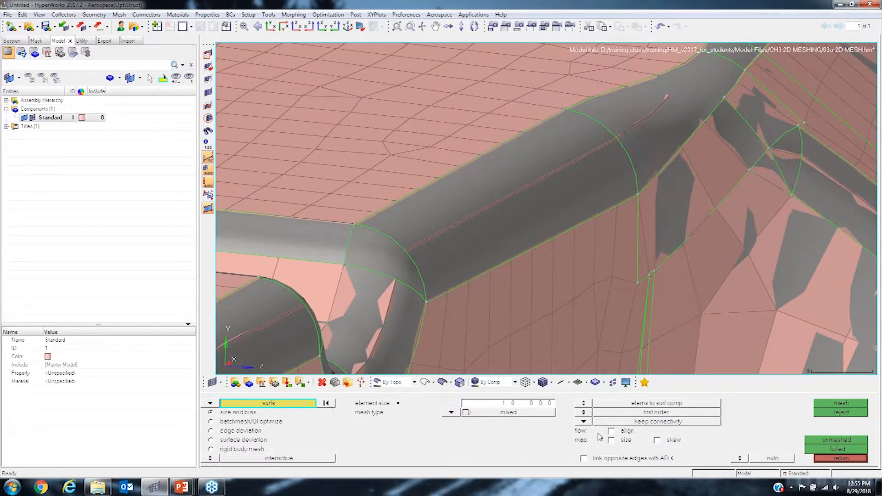
left_click(289, 405)
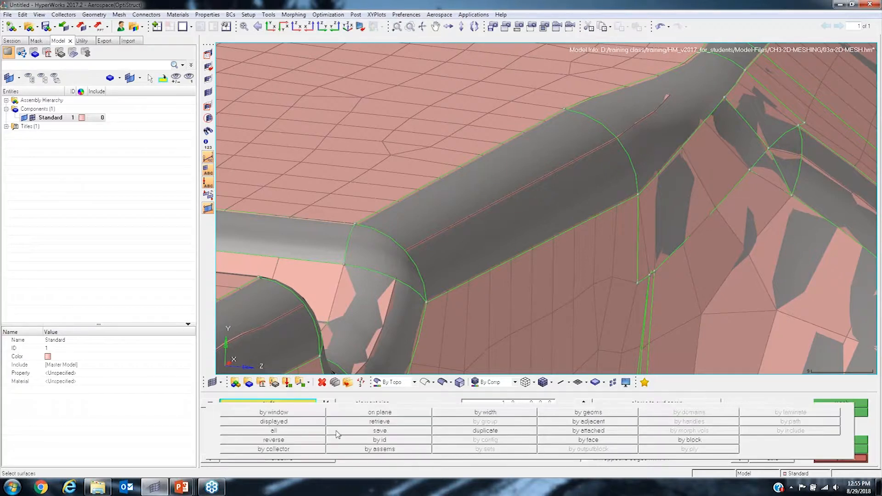
left_click(288, 422)
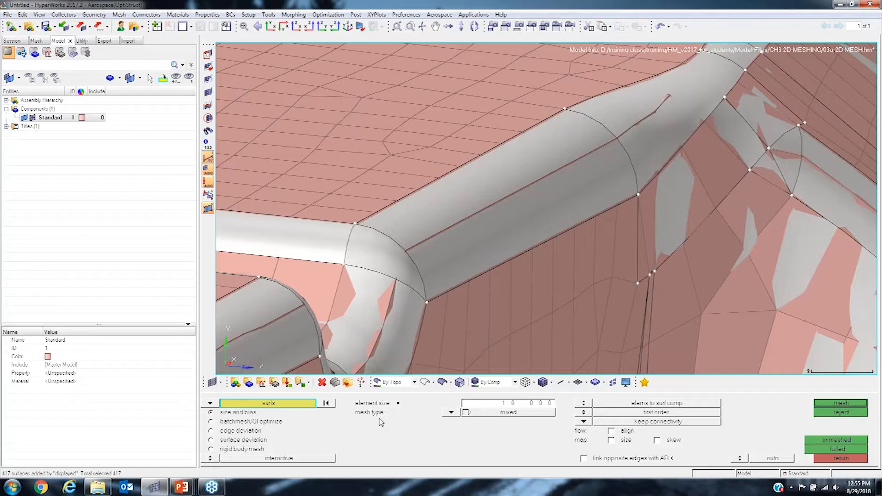
left_click(842, 404)
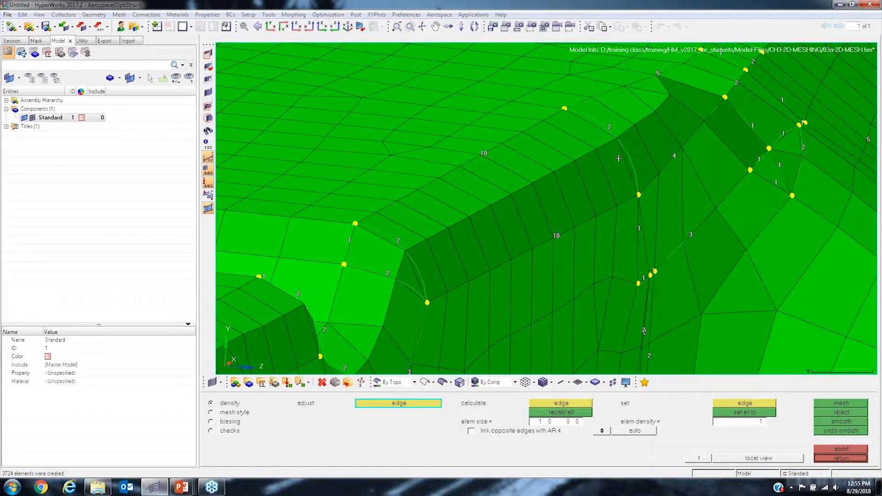
Set the rounded edge's arc density to 4 at the groove end and 5 at the flared end, and remesh.
left_click(400, 240)
left_click(607, 127)
left_click(608, 127)
left_click(608, 127)
left_click(402, 240)
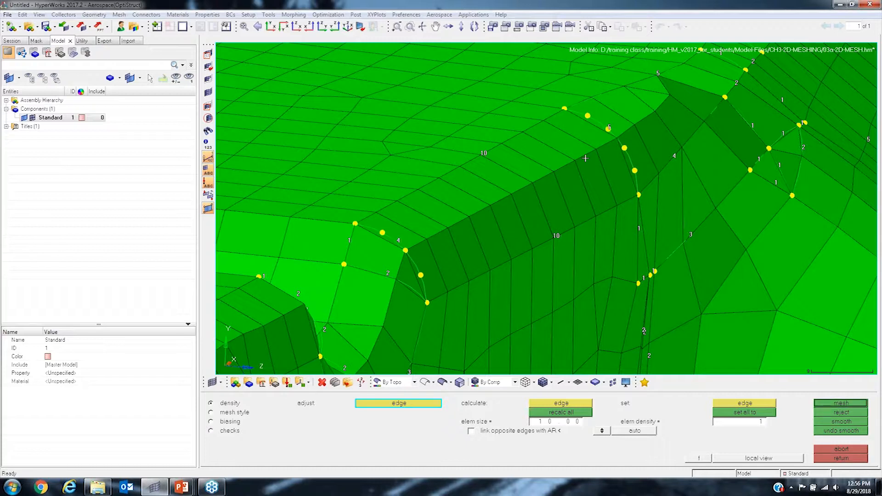
left_click(841, 403)
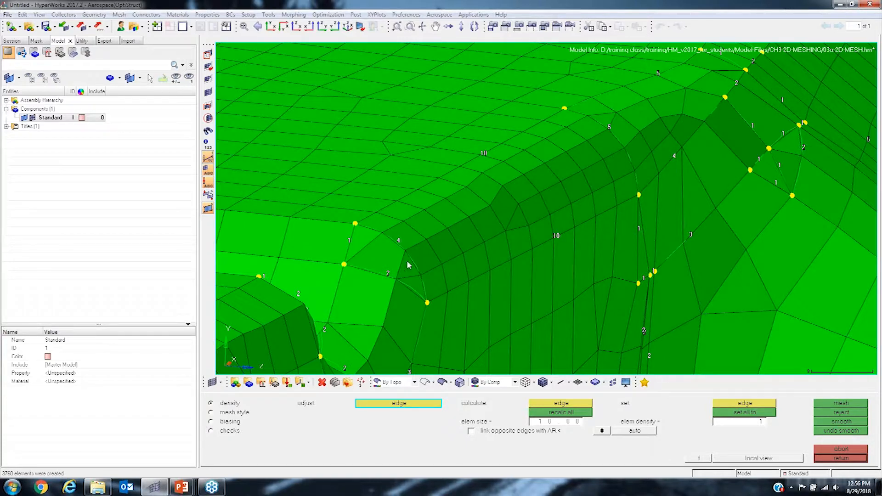
Raise both arc edges across the rounded edge to a density of 7 and accept the updated mesh.
left_click(401, 240)
left_click(401, 240)
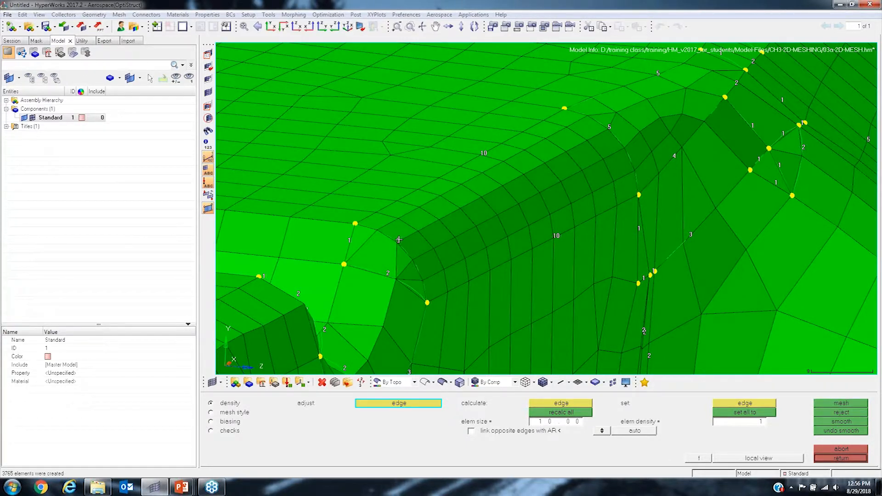
left_click(401, 240)
left_click(609, 127)
left_click(609, 127)
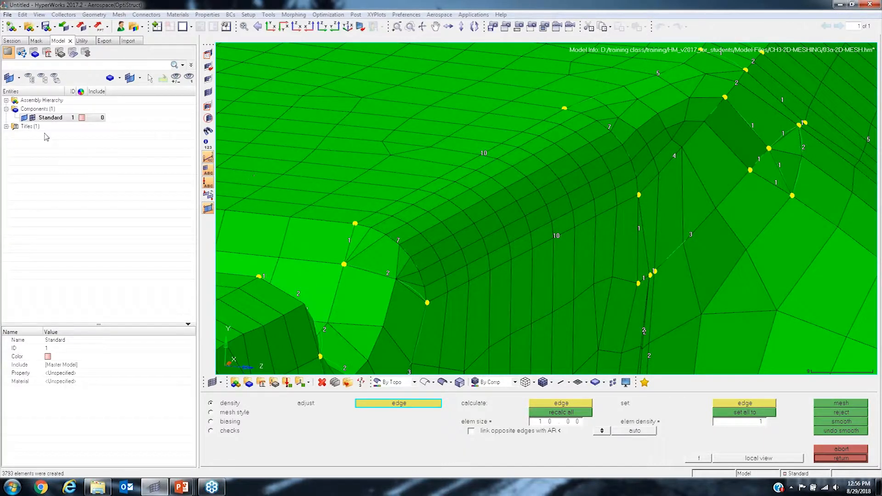
left_click(25, 118)
left_click(841, 458)
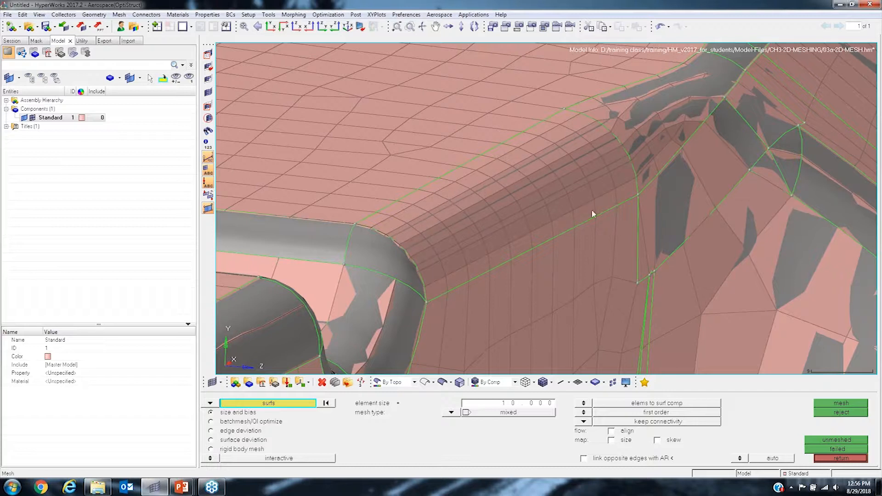
Compare the refined rounded edge with the mesh around the cross groove, and inspect the narrow surface strips at the inner vertical corner.
scroll(619, 158, "down", 7, "ctrl")
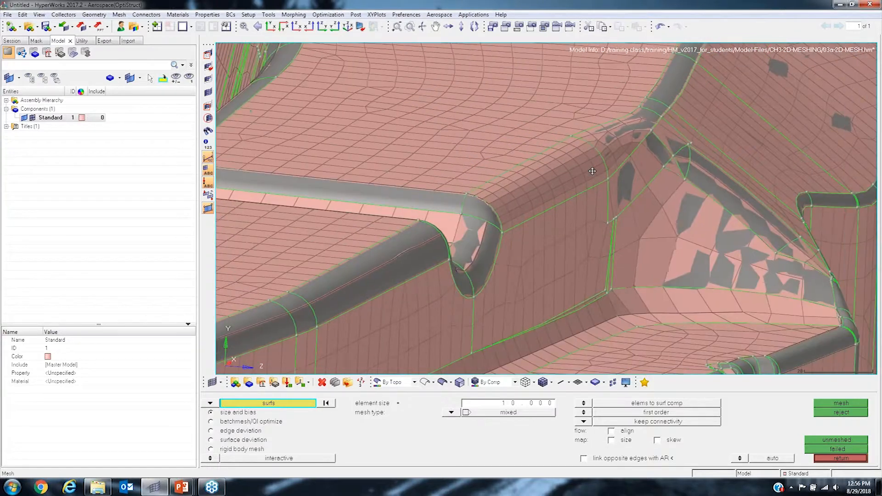
mouse_move(609, 161)
left_mouse_down("ctrl")
mouse_move(612, 188)
mouse_move(611, 173)
mouse_move(525, 151)
mouse_move(516, 174)
left_mouse_up("ctrl")
right_click_drag(470, 196, 548, 162, "ctrl")
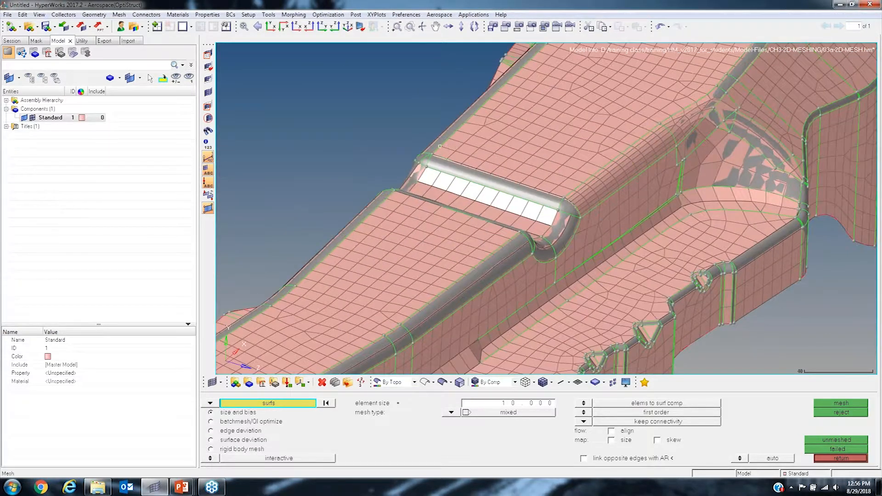
left_click_drag(440, 146, 519, 156, "ctrl")
mouse_move(433, 146)
left_mouse_down("ctrl")
mouse_move(401, 150)
mouse_move(368, 252)
mouse_move(464, 207)
mouse_move(544, 154)
mouse_move(578, 204)
mouse_move(550, 215)
left_mouse_up("ctrl")
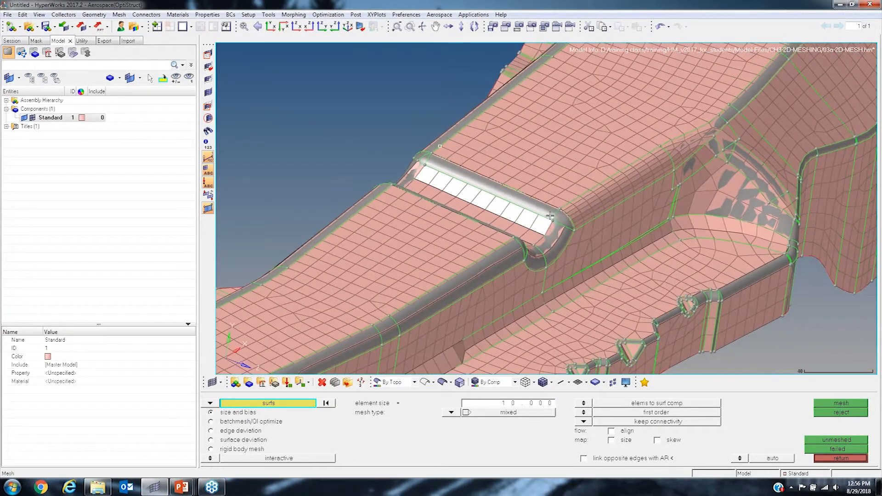
scroll(550, 215, "down", 2, "ctrl")
right_click_drag(558, 216, 580, 185, "ctrl")
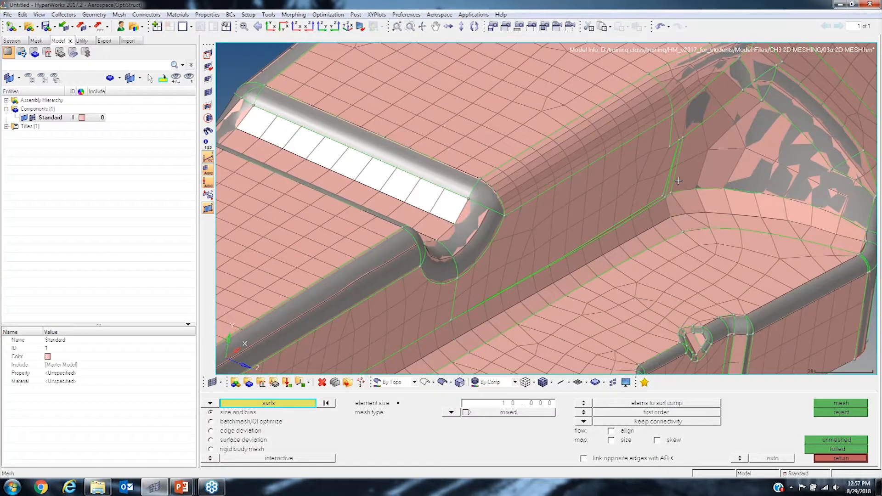
scroll(546, 208, "up", 5)
mouse_move(643, 217)
left_mouse_down("ctrl")
mouse_move(646, 186)
mouse_move(640, 206)
left_mouse_up("ctrl")
left_click_drag(546, 209, 633, 140, "ctrl")
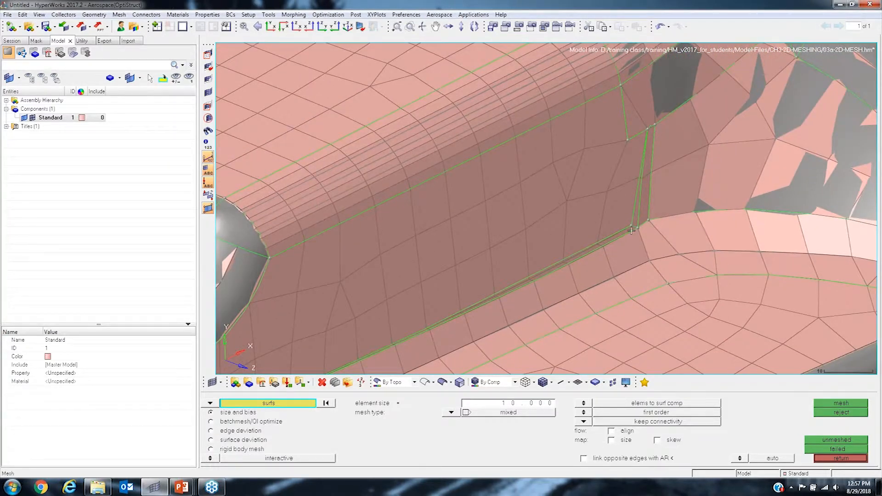
scroll(632, 231, "up", 2)
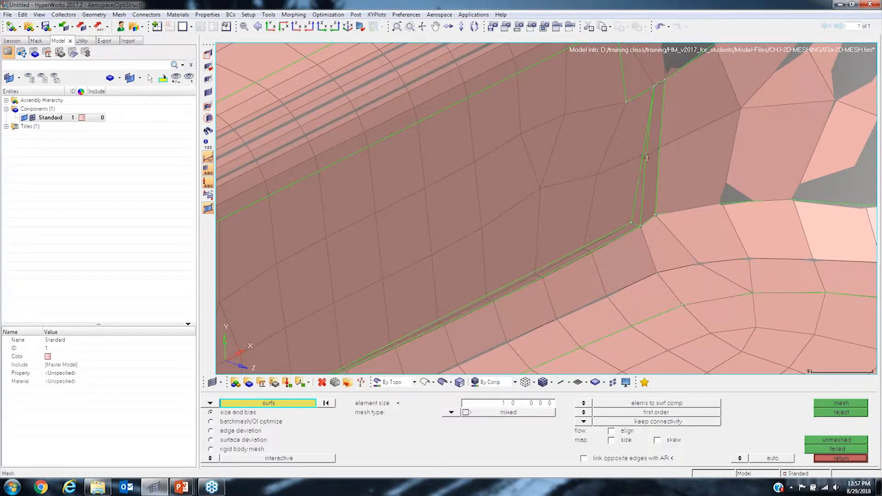
mouse_move(626, 209)
left_mouse_down("ctrl")
mouse_move(639, 258)
mouse_move(641, 203)
left_mouse_up("ctrl")
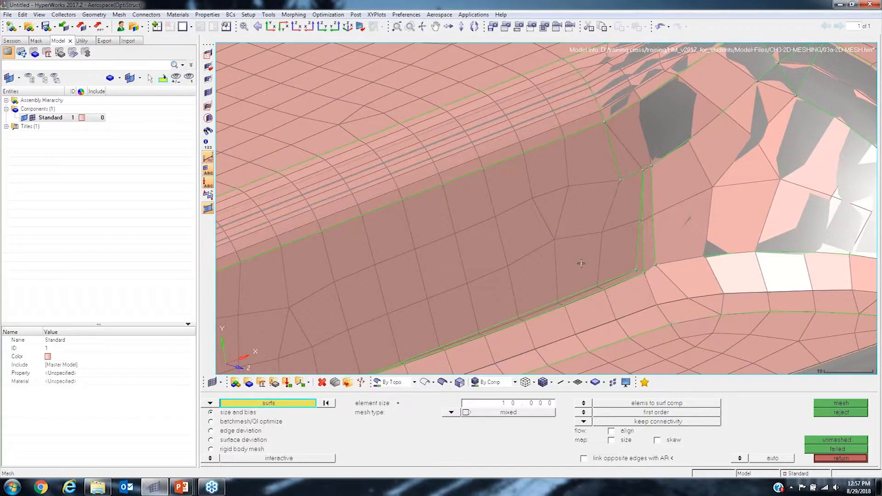
scroll(636, 210, "up", 2)
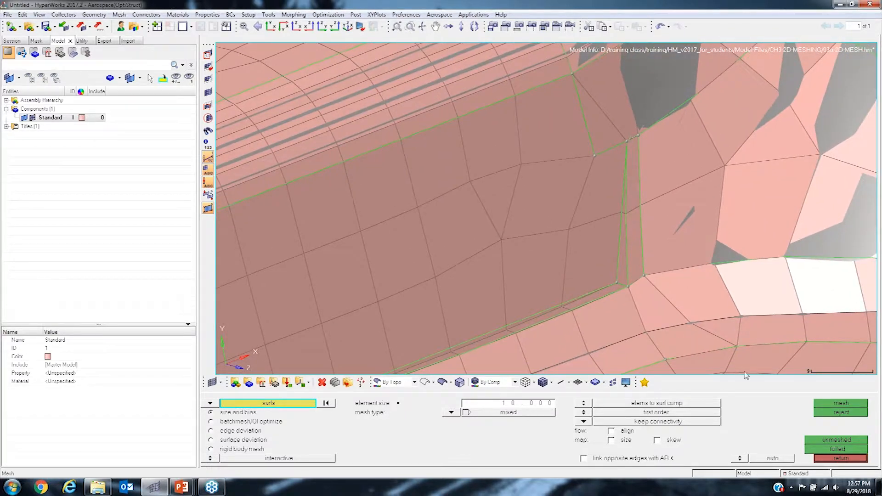
Use toggle edge in quick edit to suppress the slanted edge of the narrow sliver surface at the inner vertical corner.
left_click(841, 460)
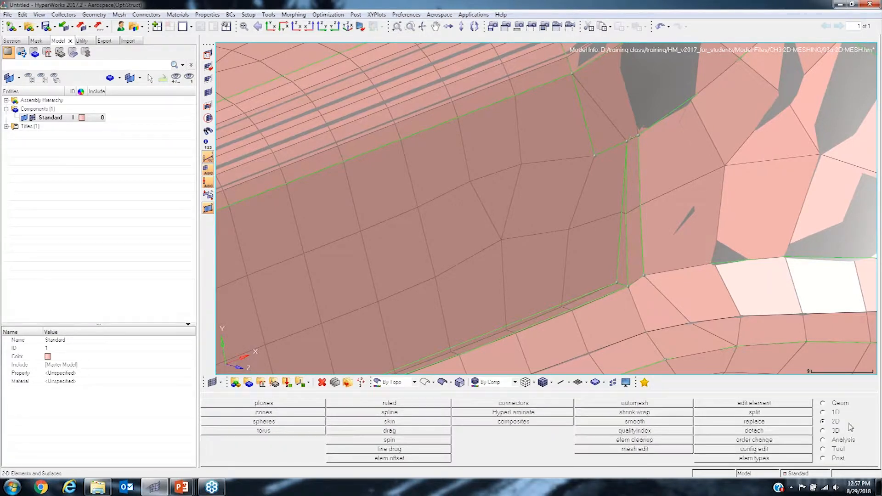
left_click(824, 404)
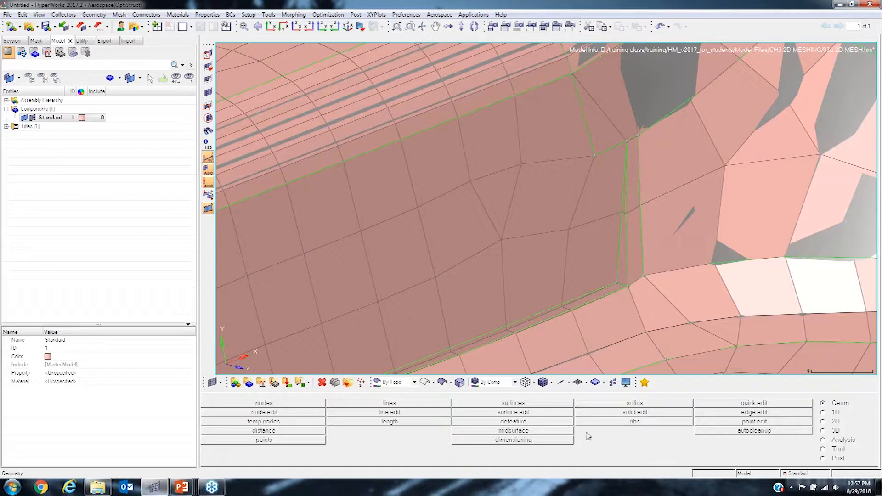
left_click(756, 405)
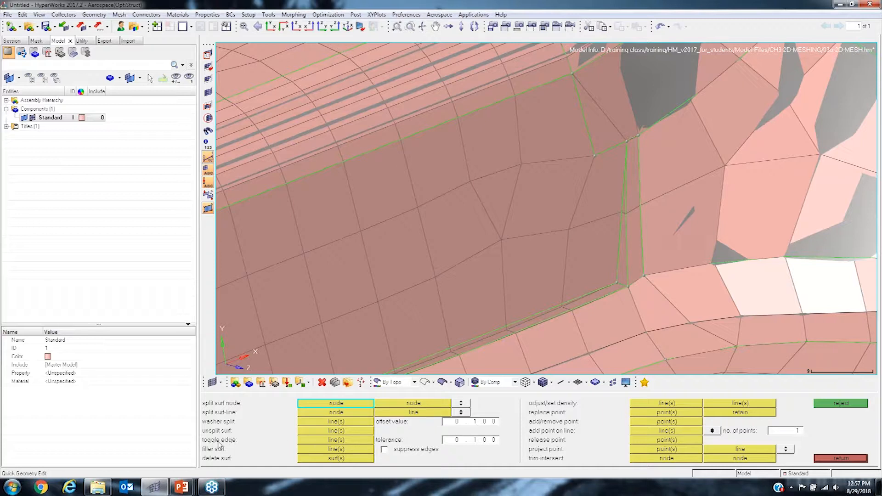
left_click(322, 441)
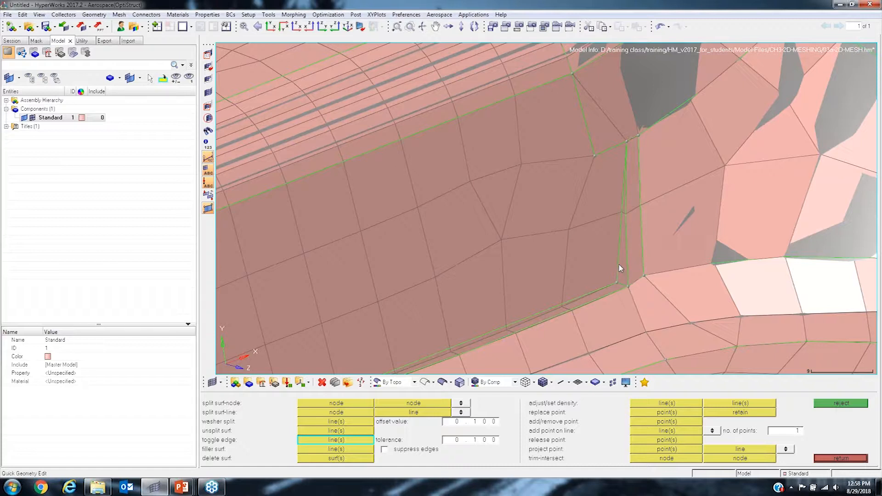
scroll(599, 240, "up", 4)
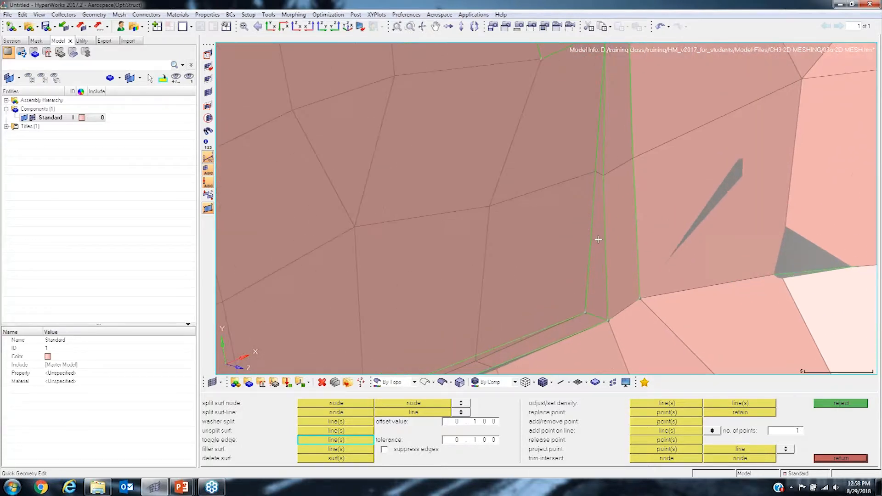
scroll(597, 239, "up", 1)
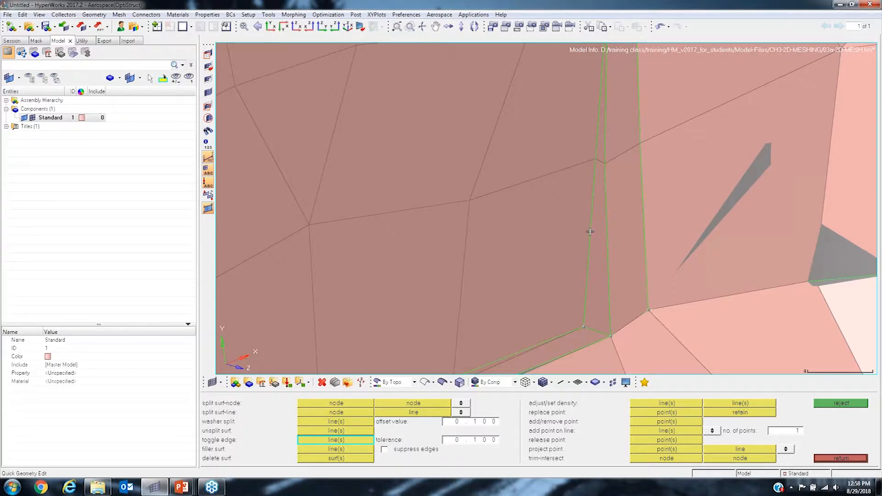
scroll(590, 231, "down", 2)
scroll(593, 202, "down", 1)
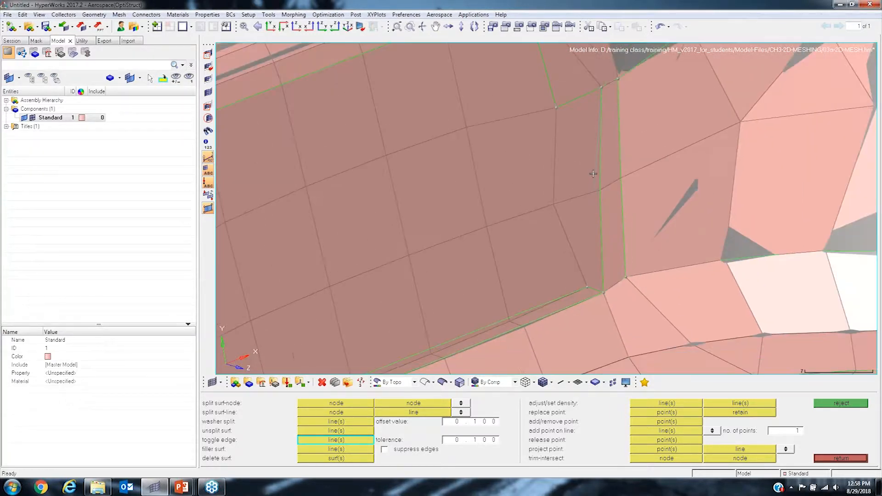
Undo and redo the slanted sliver edge's suppression to compare the wall mesh with and without it.
scroll(595, 172, "up", 1)
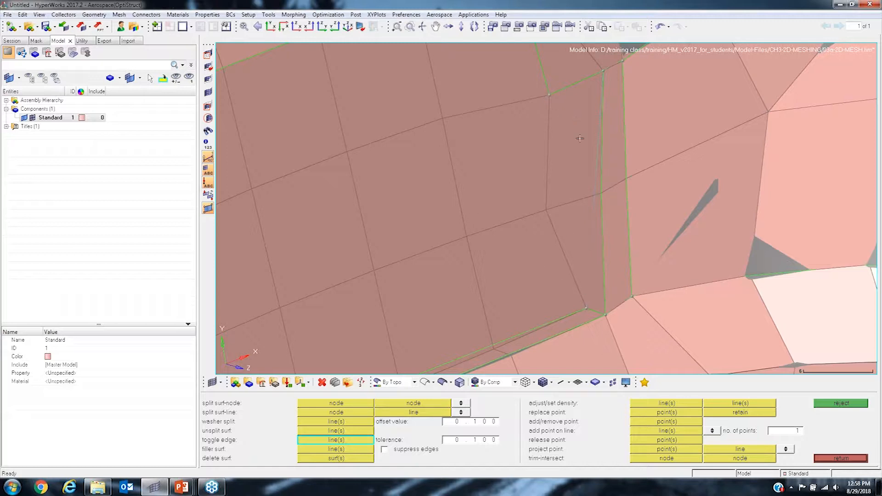
left_click(660, 26)
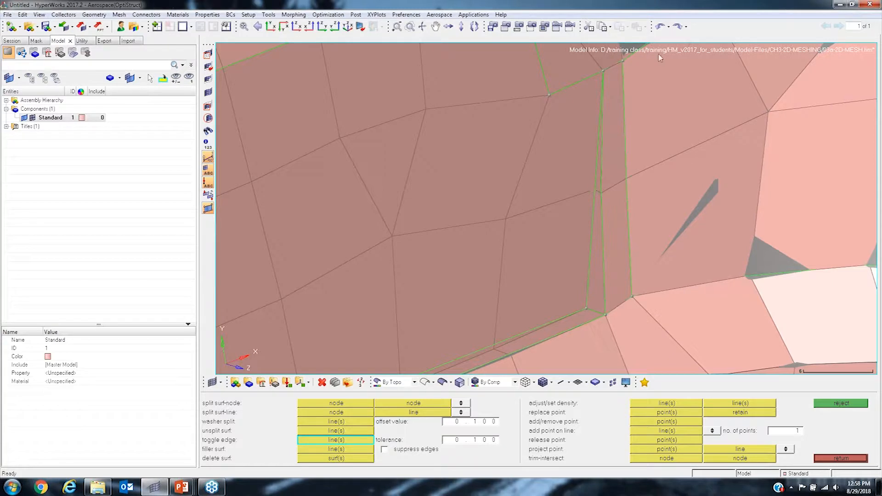
left_click(678, 26)
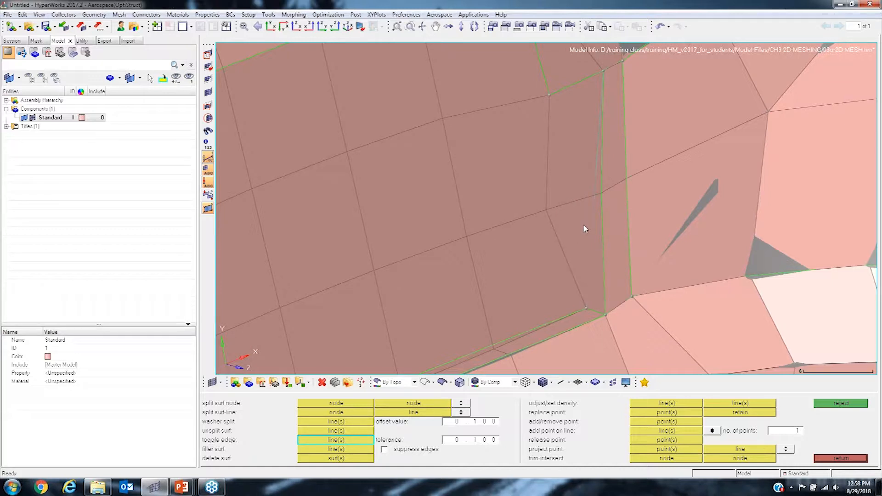
Examine the wall mesh around the suppressed slanted edge and along the narrow strips at the inner vertical corner.
right_click_drag(576, 227, 613, 171, "ctrl")
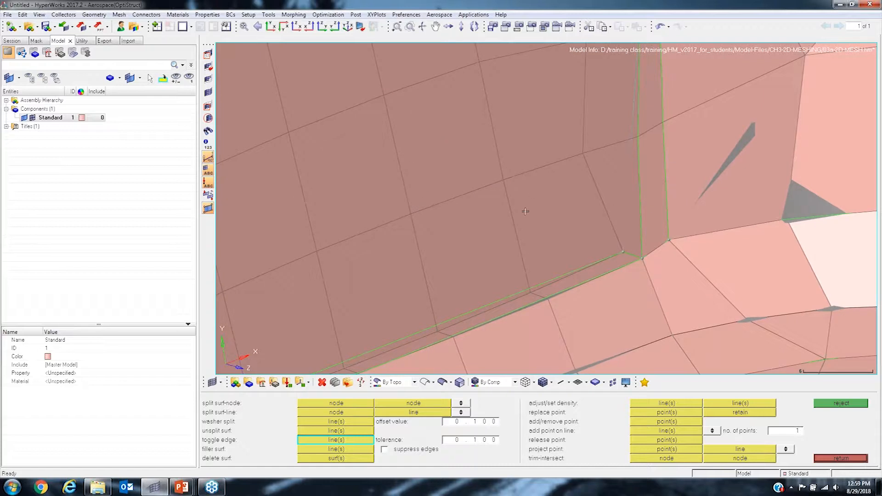
right_click_drag(601, 162, 551, 219, "ctrl")
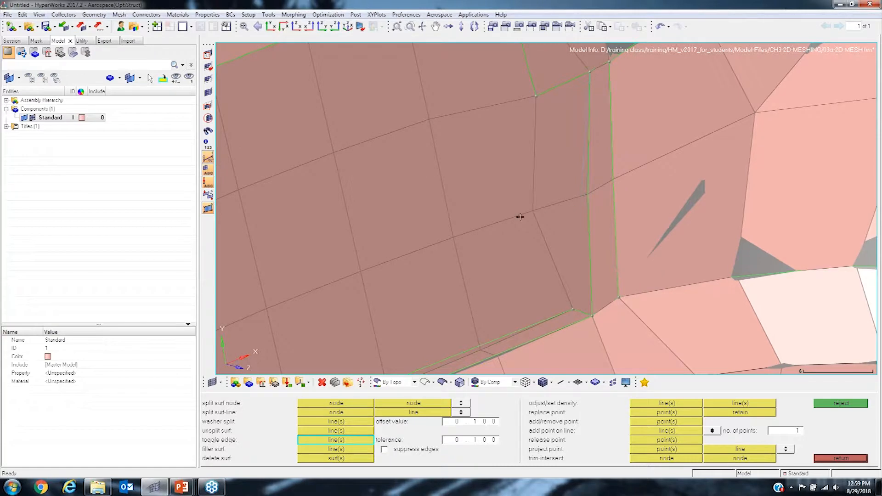
right_click_drag(567, 107, 538, 216, "ctrl")
right_click_drag(550, 311, 530, 224, "ctrl")
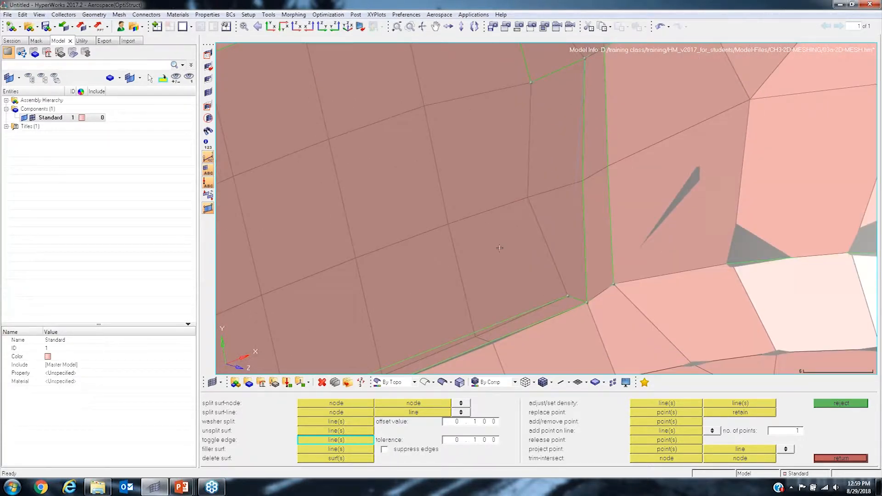
right_click_drag(531, 183, 524, 233, "ctrl")
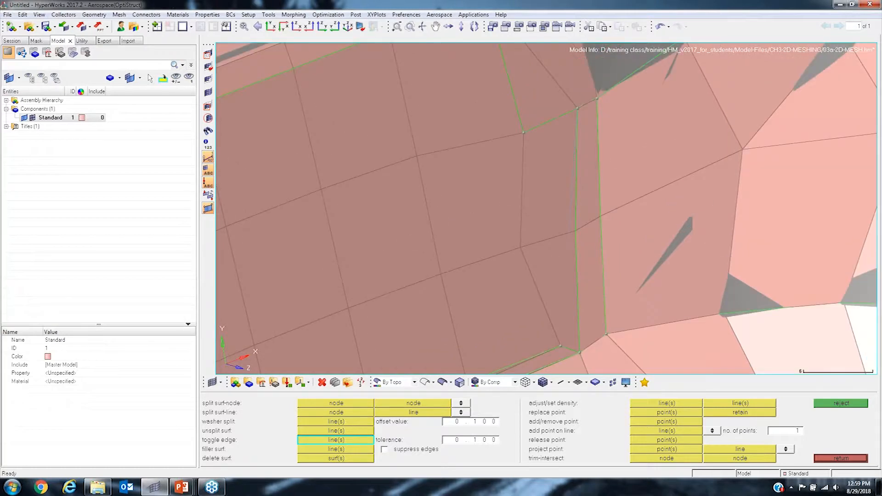
right_click_drag(516, 251, 537, 214, "ctrl")
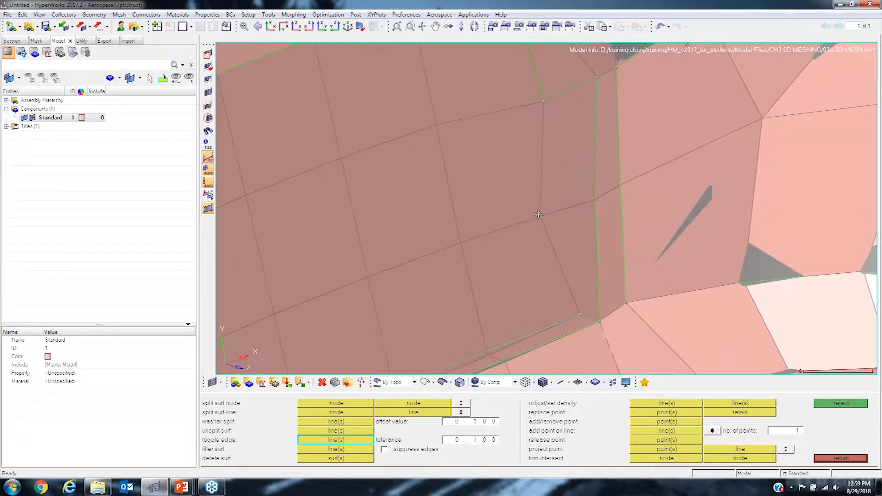
right_click_drag(547, 278, 556, 273, "ctrl")
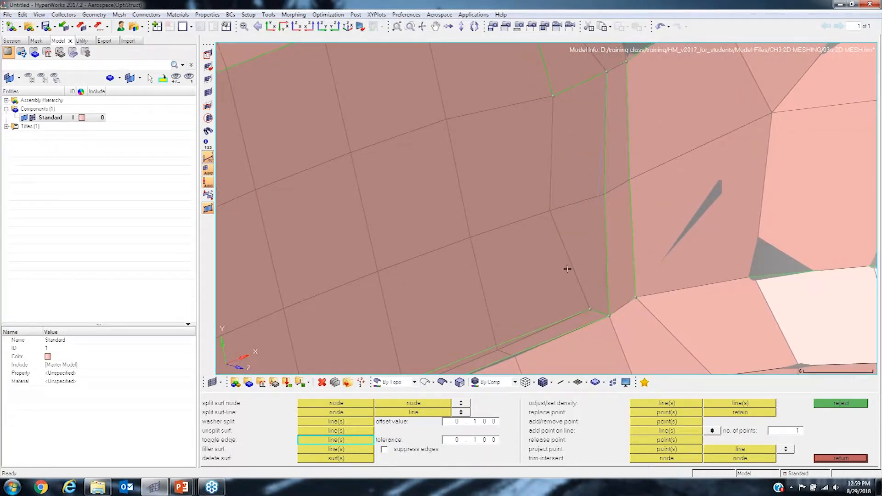
right_click_drag(447, 249, 476, 221, "ctrl")
right_click_drag(568, 279, 525, 317, "ctrl")
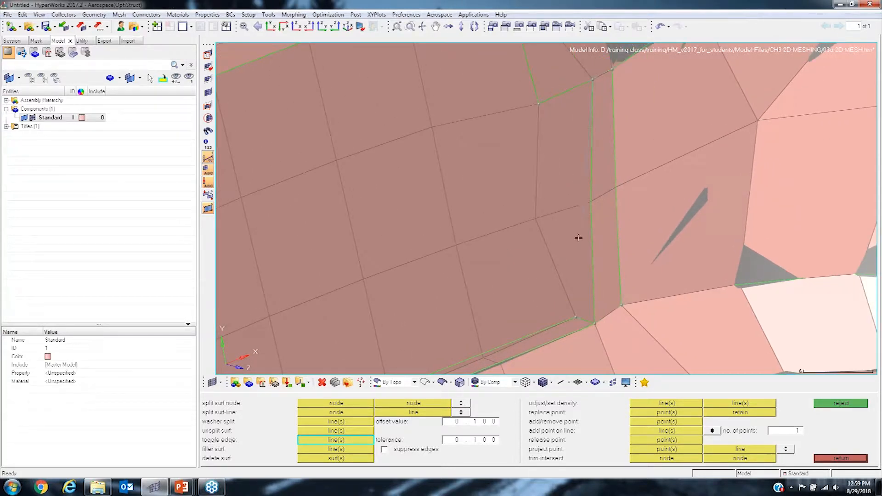
Bring back the pre-suppression mesh at the inner vertical corner for another comparison, and restore the suppressed edge.
left_click(661, 26)
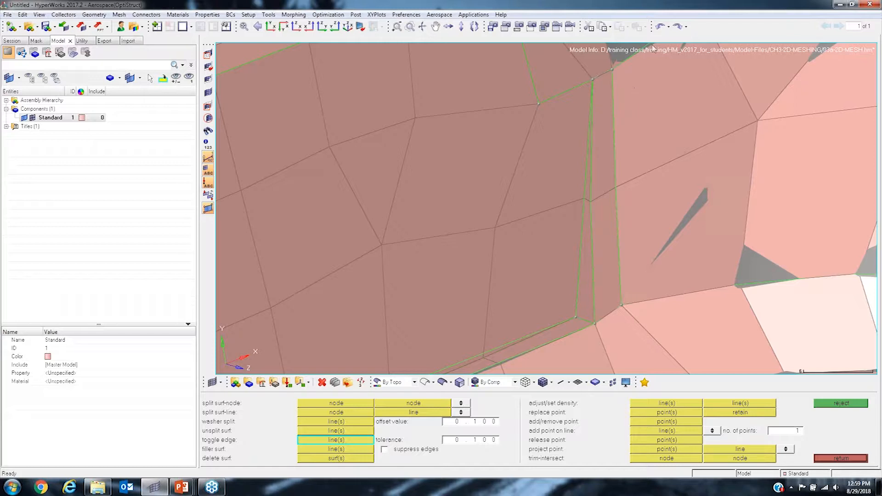
left_click(662, 27)
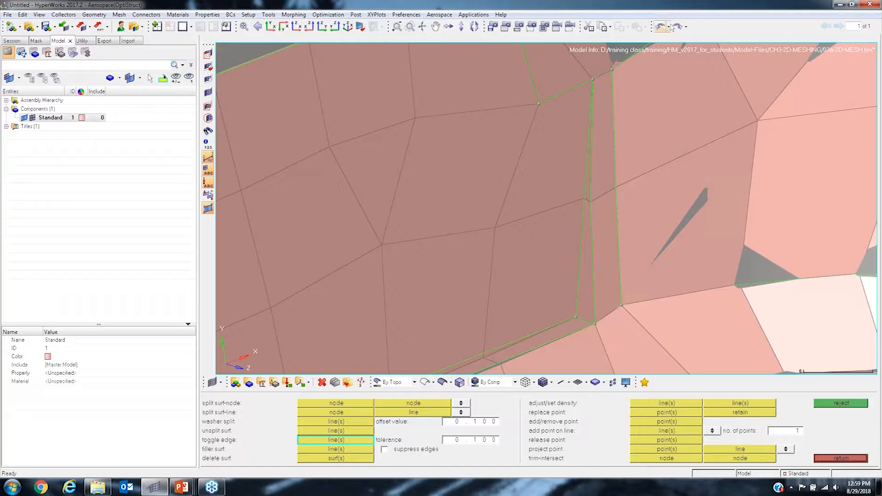
left_click(678, 27)
left_click(678, 28)
Use toggle edge to suppress the narrow strip edges along the wall's base and beside the inner vertical corner.
right_click_drag(565, 197, 609, 188, "ctrl")
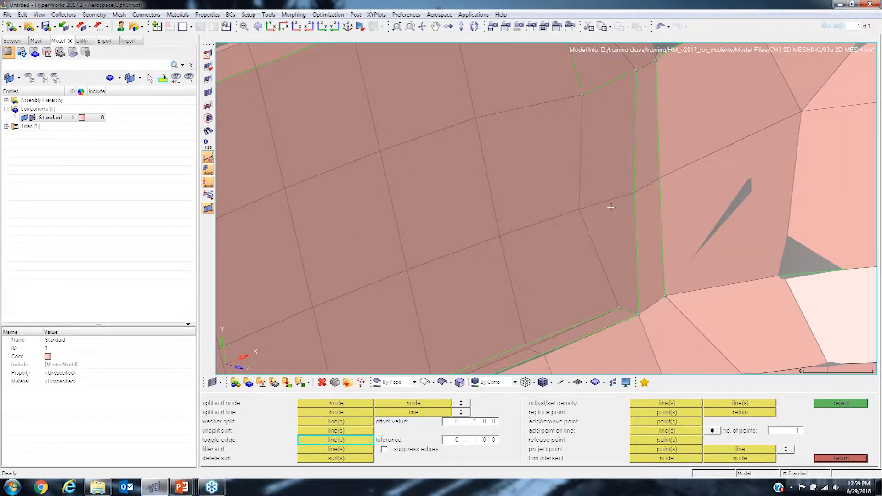
right_click_drag(590, 240, 603, 193, "ctrl")
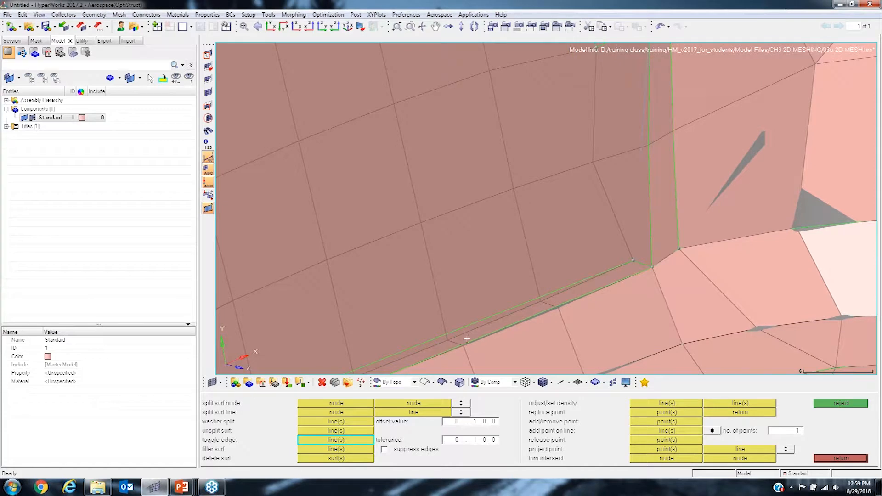
left_click(640, 262)
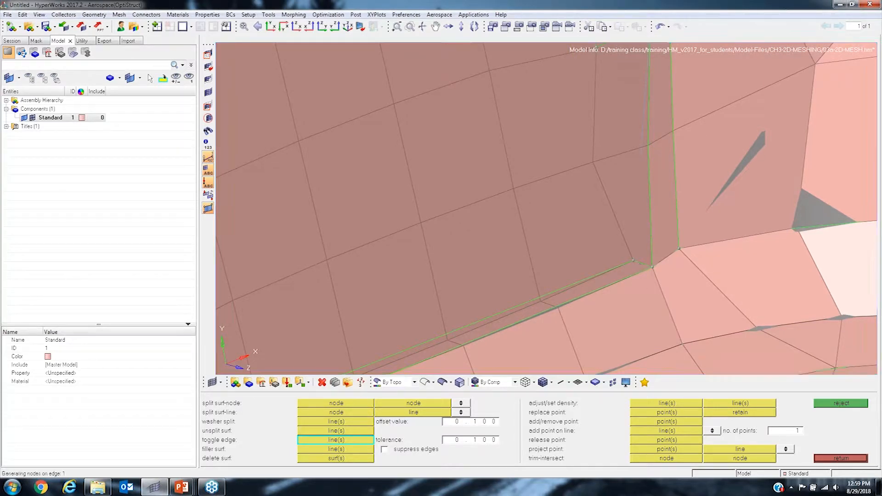
scroll(552, 269, "down", 3)
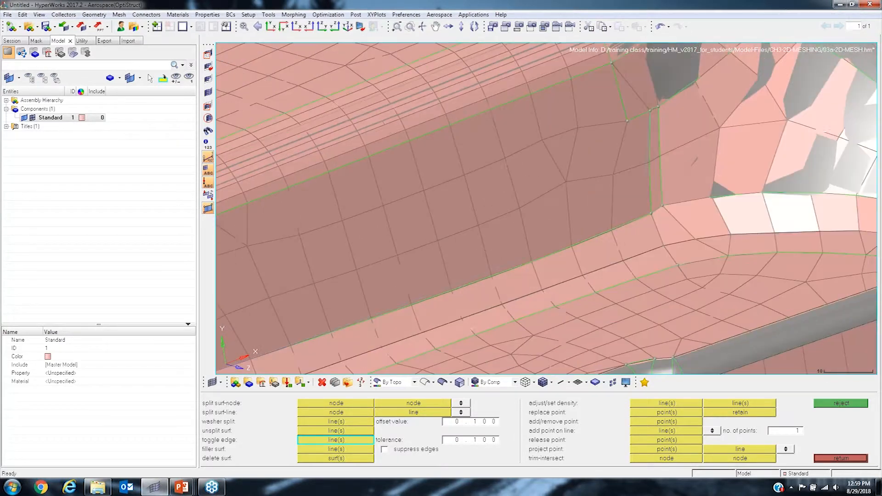
scroll(644, 175, "up", 5)
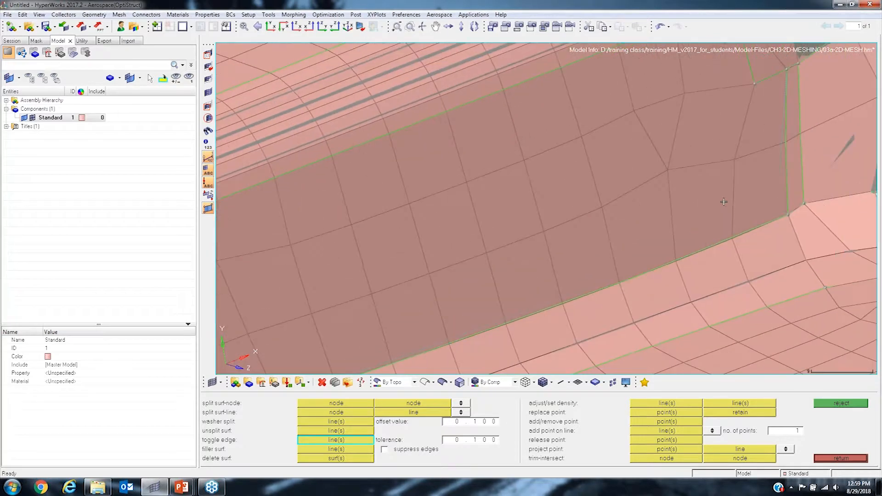
scroll(708, 204, "up", 5)
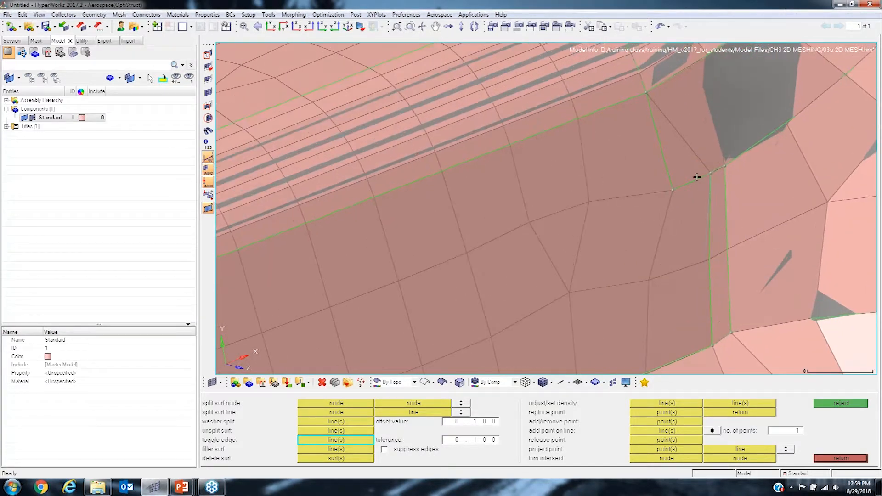
scroll(630, 202, "down", 4)
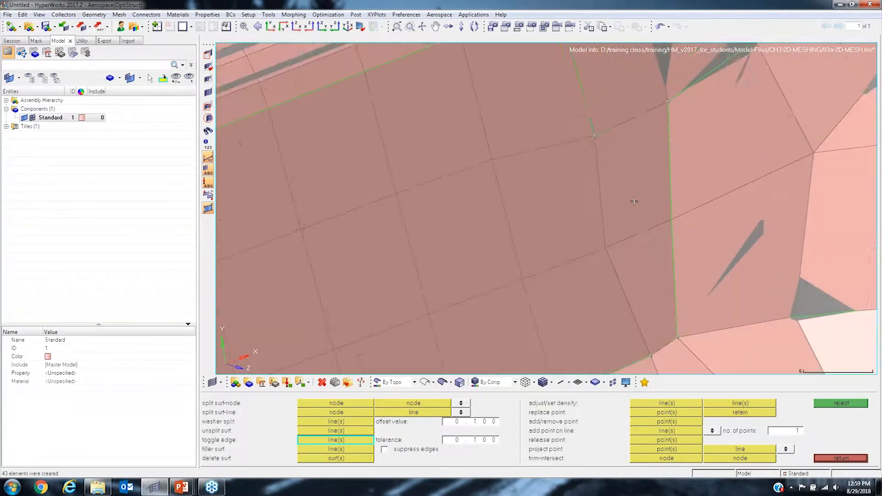
Suppress three short arc edges across the rounded upper border of the small triangular notch on the flange edge.
right_click_drag(630, 203, 633, 189, "ctrl")
scroll(645, 187, "down", 2, "ctrl")
right_click_drag(588, 313, 633, 165, "ctrl")
scroll(598, 229, "down", 3)
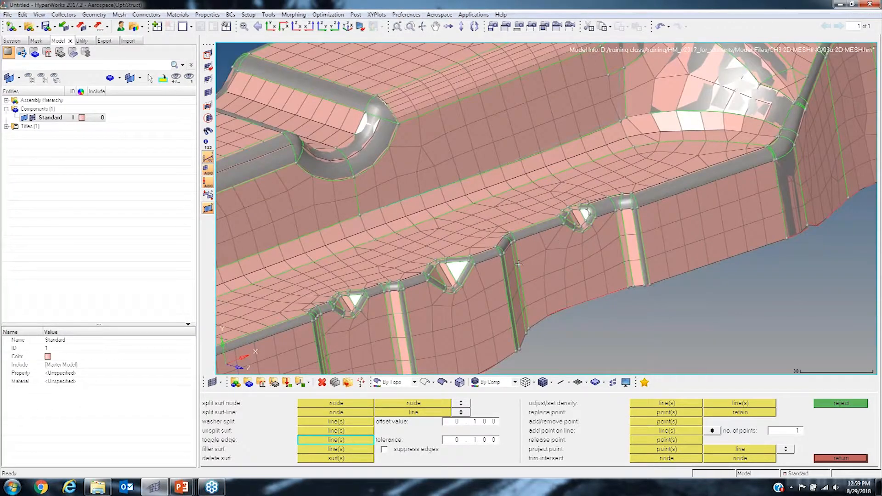
scroll(598, 233, "up", 6)
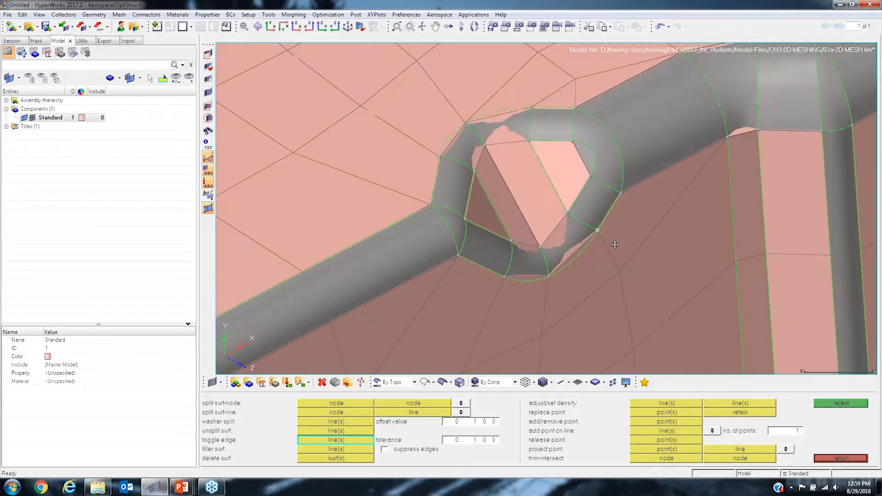
scroll(552, 250, "up", 2)
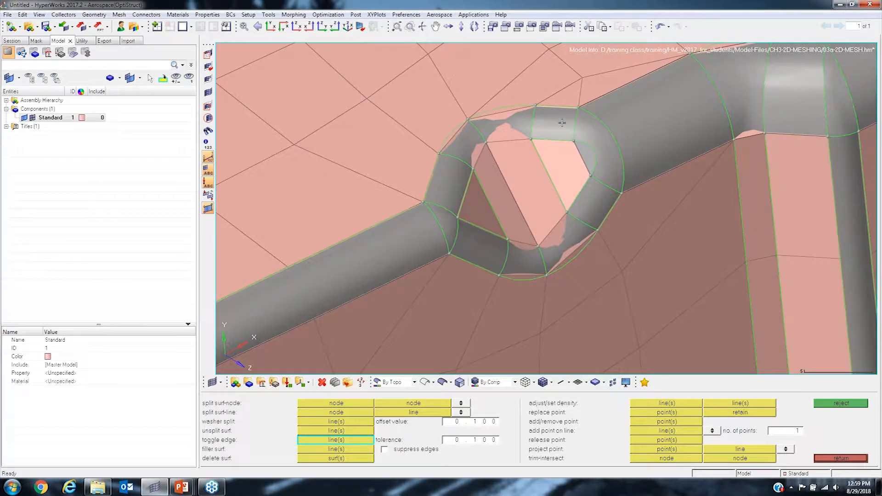
left_click(454, 163)
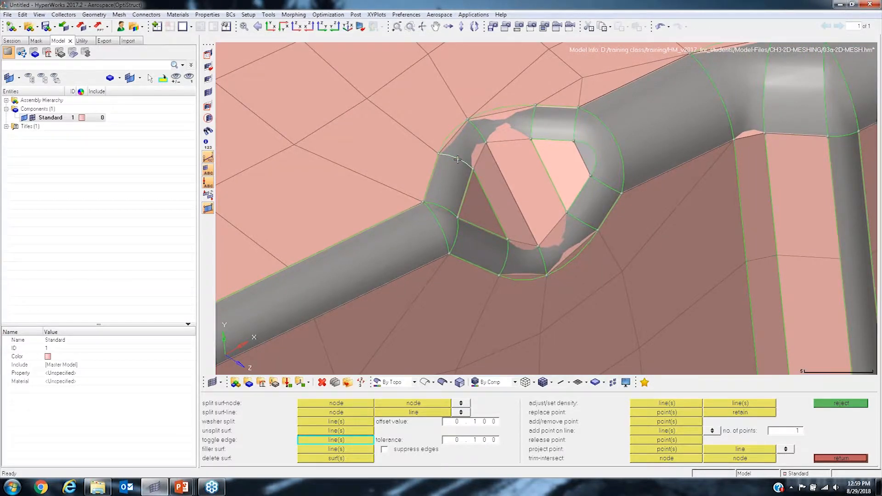
left_click(479, 134)
left_click(528, 122)
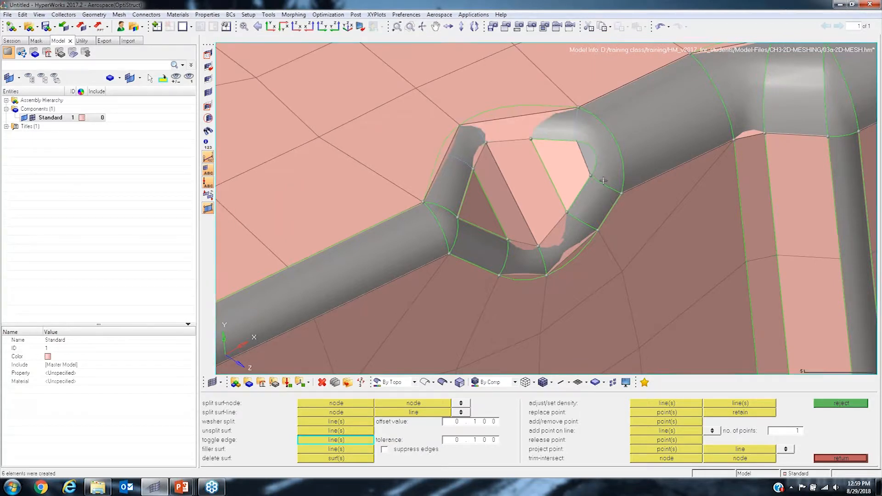
Examine the remaining notches, ribs and rounded corners along the flange and at the part's end for further small edges.
scroll(607, 188, "down", 5)
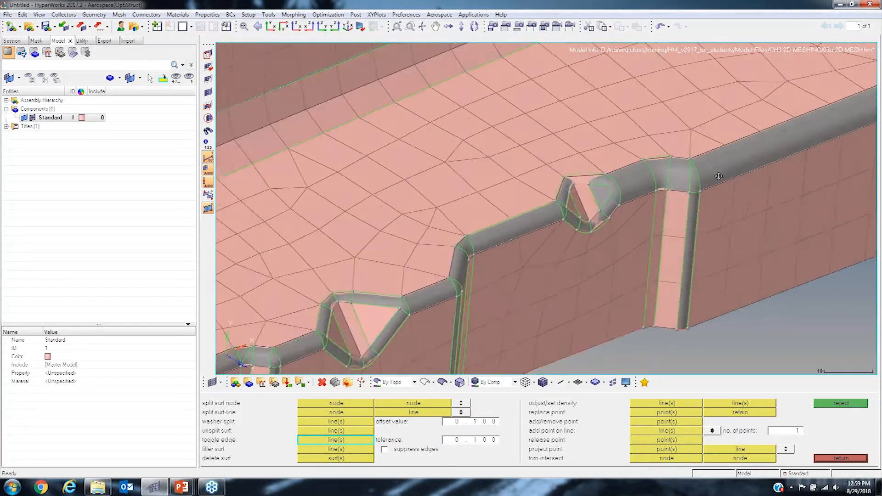
left_click_drag(719, 176, 670, 199, "ctrl")
right_click_drag(538, 225, 662, 157, "ctrl")
right_click_drag(294, 257, 433, 198, "ctrl")
scroll(426, 225, "down", 3, "ctrl")
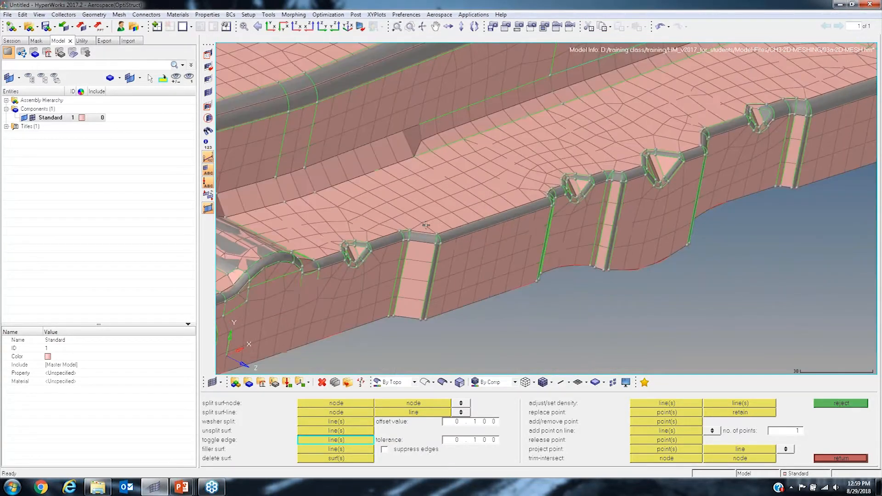
scroll(426, 226, "down", 3, "ctrl")
left_click_drag(570, 212, 654, 181, "ctrl")
scroll(503, 182, "down", 3, "ctrl")
left_click_drag(502, 182, 535, 192, "ctrl")
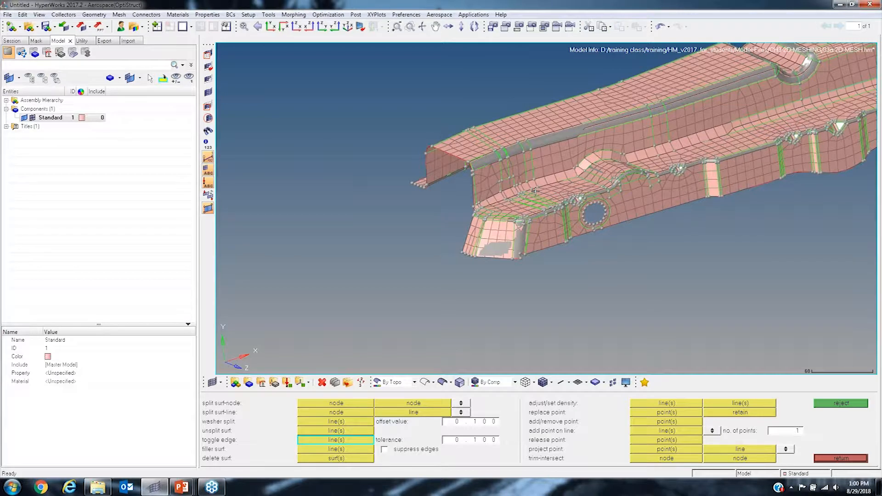
right_click_drag(536, 190, 475, 232, "ctrl")
left_click_drag(438, 224, 483, 217, "ctrl")
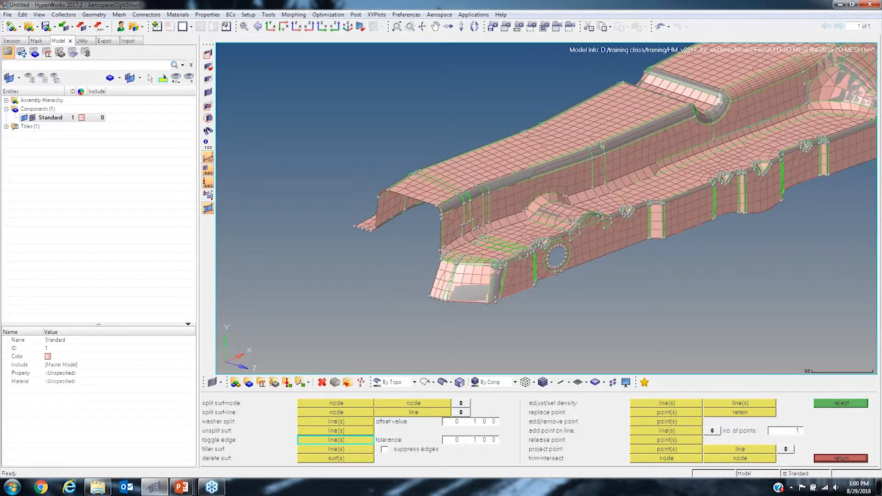
scroll(665, 134, "up", 5, "ctrl")
right_click_drag(761, 117, 628, 192, "ctrl")
right_click_drag(825, 142, 674, 182, "ctrl")
Open geometry autocleanup and accept the element quality criteria with a target element size of 10.000.
left_click(836, 459)
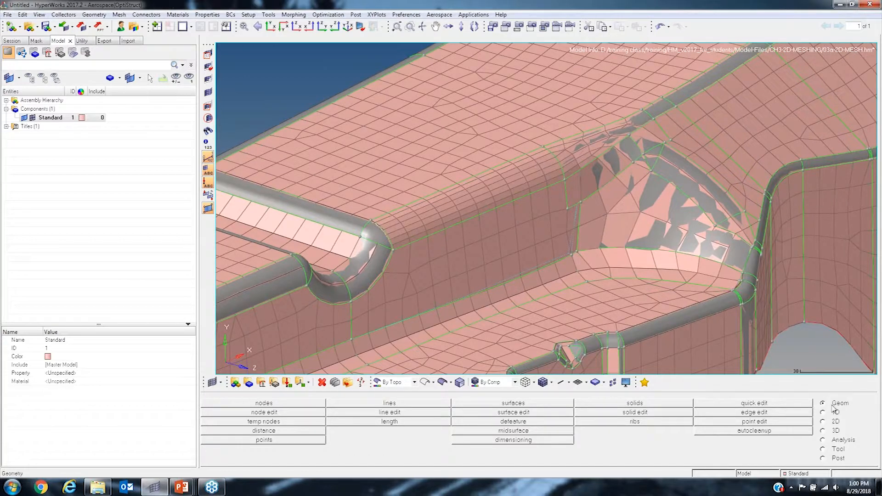
left_click(768, 434)
left_click(767, 433)
left_click_drag(724, 313, 692, 283, "ctrl")
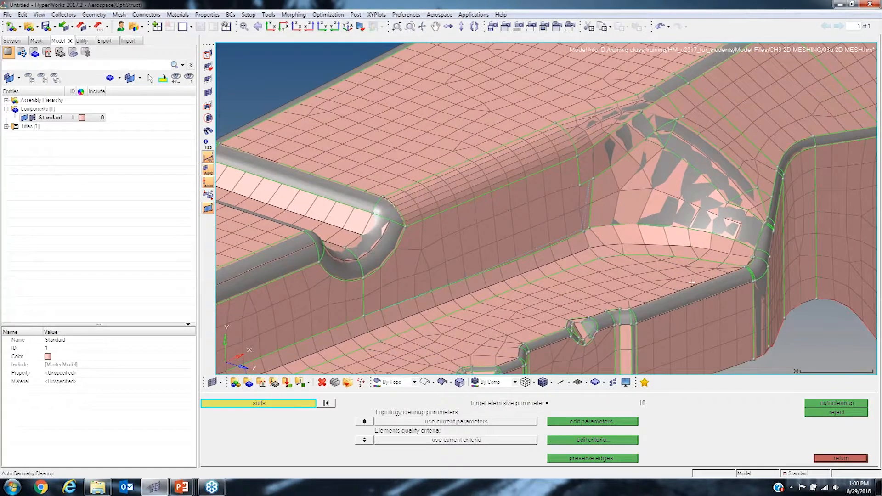
left_click(587, 443)
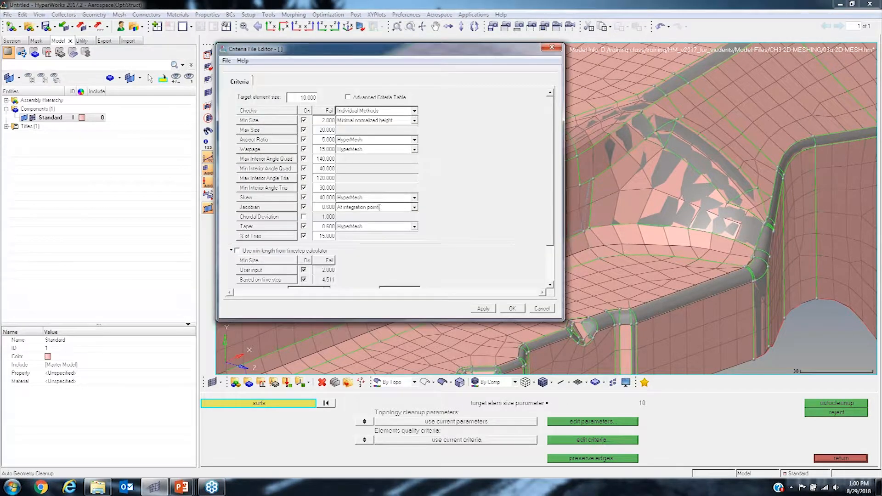
left_click(314, 99)
left_click(514, 309)
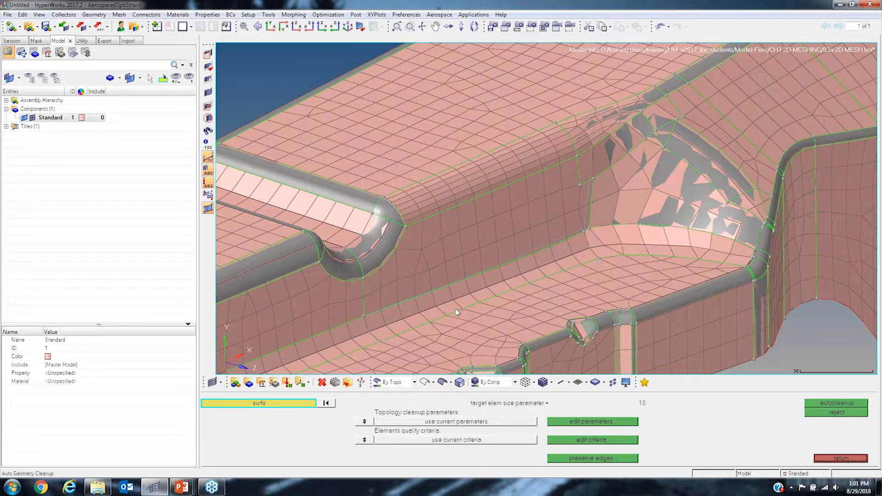
Run autocleanup on all displayed surfaces using the current topology cleanup parameters and element quality criteria.
left_click(274, 409)
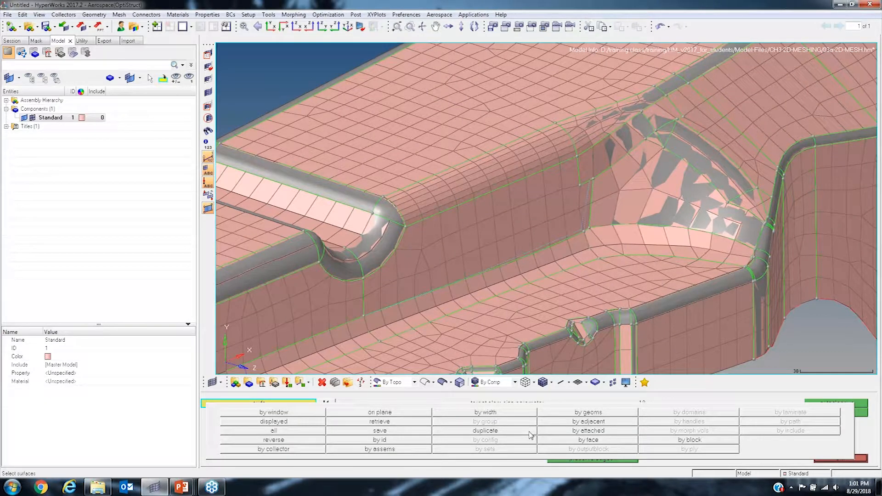
left_click(279, 422)
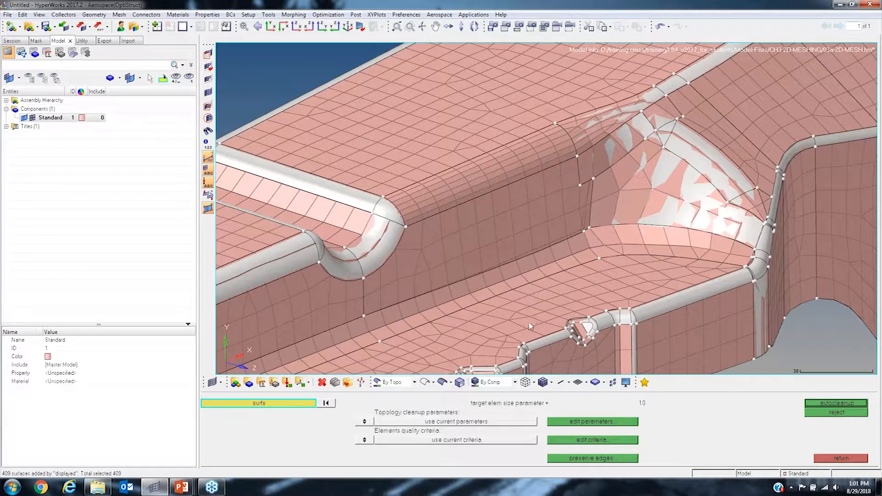
left_click(836, 407)
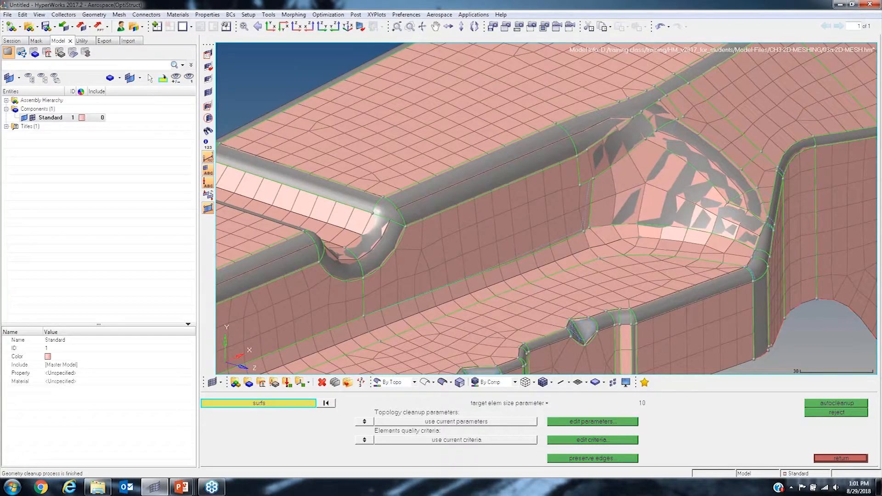
Examine the autocleaned triangular notches, border fillets, raised bump and hole along the flange for leftover sliver surfaces.
scroll(730, 243, "up", 8)
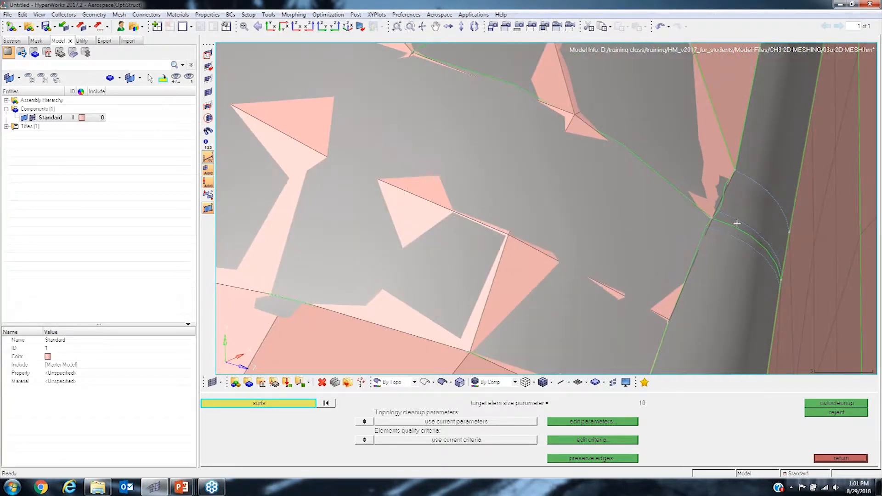
scroll(737, 223, "down", 8)
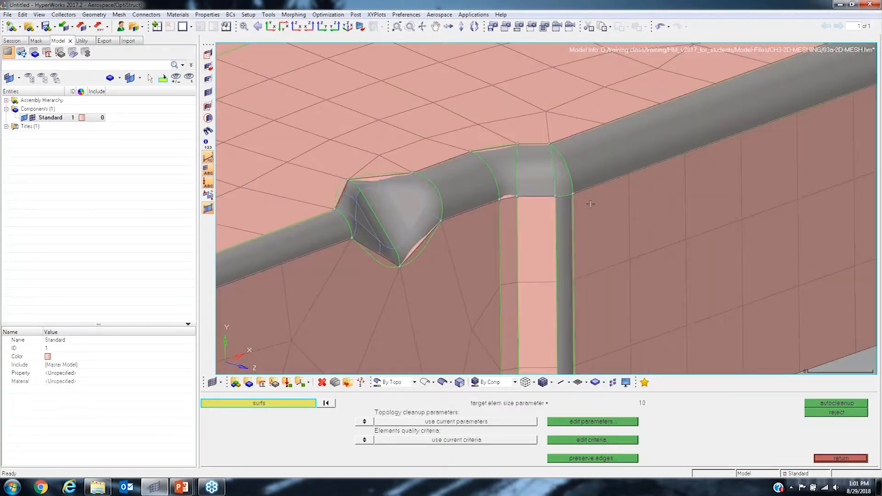
scroll(399, 191, "up", 4)
right_click_drag(272, 220, 441, 172, "ctrl")
scroll(455, 213, "down", 4)
left_click_drag(455, 215, 453, 235, "ctrl")
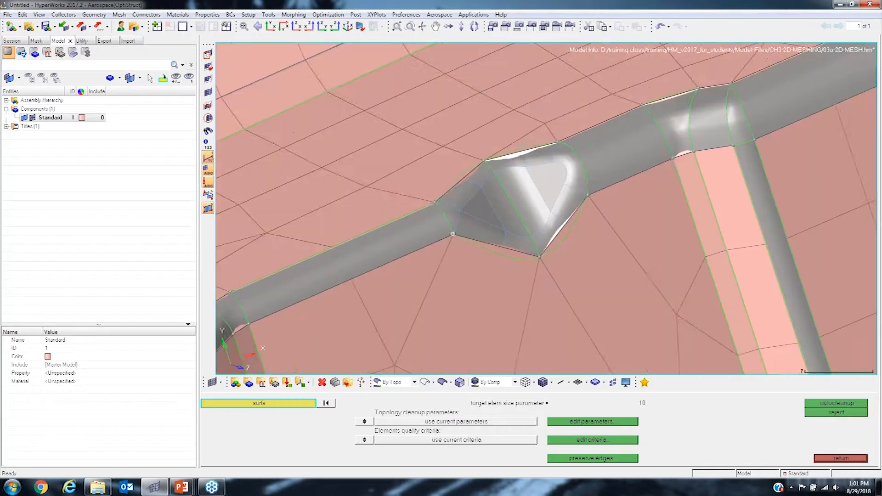
right_click_drag(312, 300, 484, 216, "ctrl")
scroll(485, 217, "down", 3)
right_click_drag(326, 340, 477, 179, "ctrl")
scroll(477, 179, "down", 3)
scroll(408, 194, "up", 4)
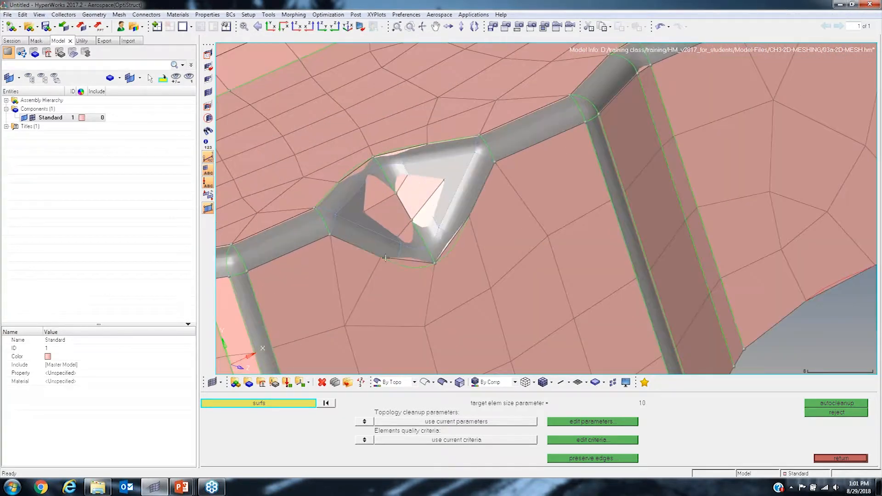
scroll(364, 193, "up", 2)
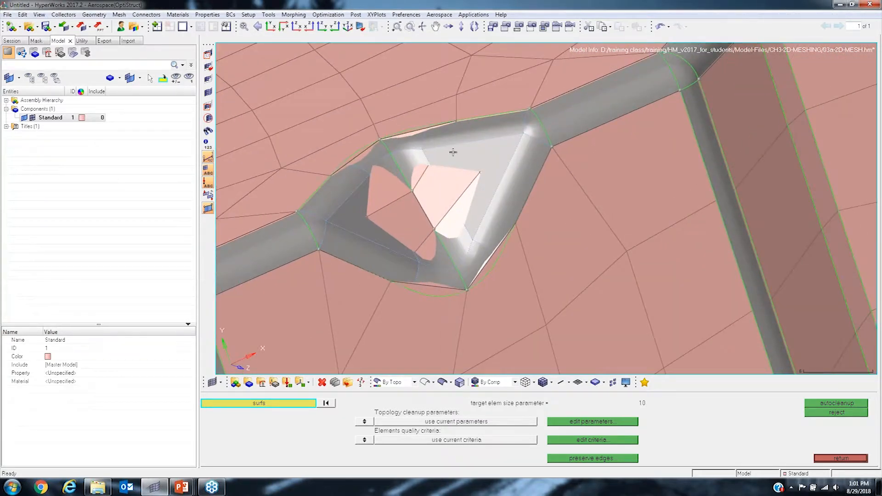
scroll(327, 261, "down", 3)
scroll(395, 184, "up", 3)
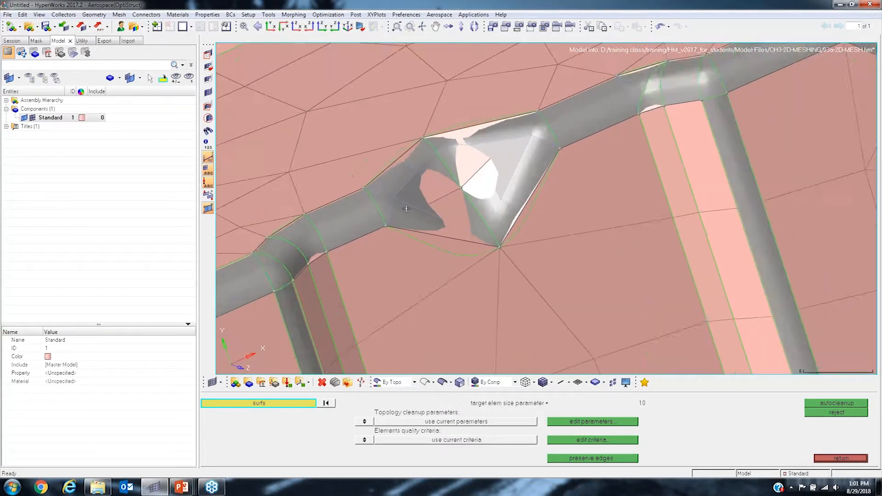
scroll(405, 177, "down", 5)
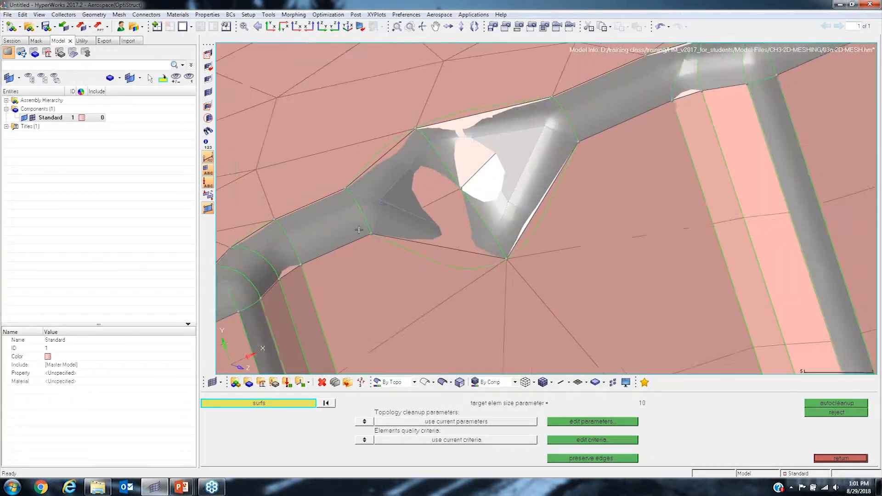
left_click_drag(529, 179, 476, 270, "ctrl")
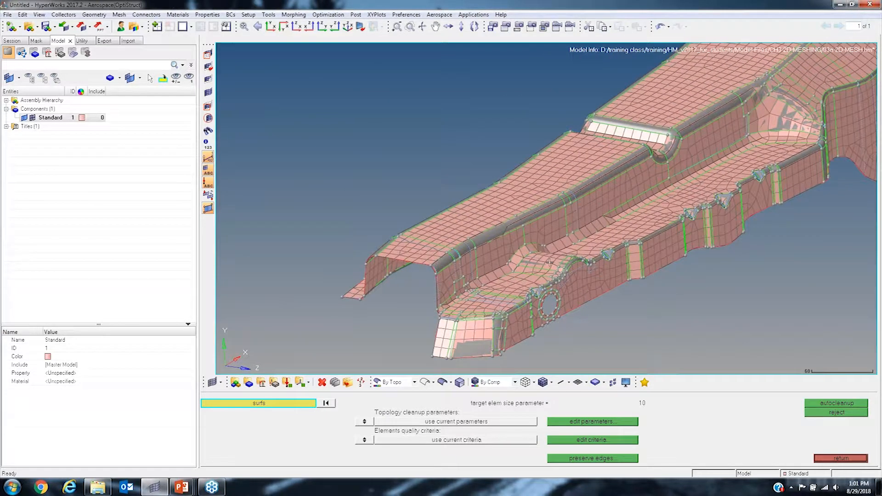
scroll(525, 288, "up", 5)
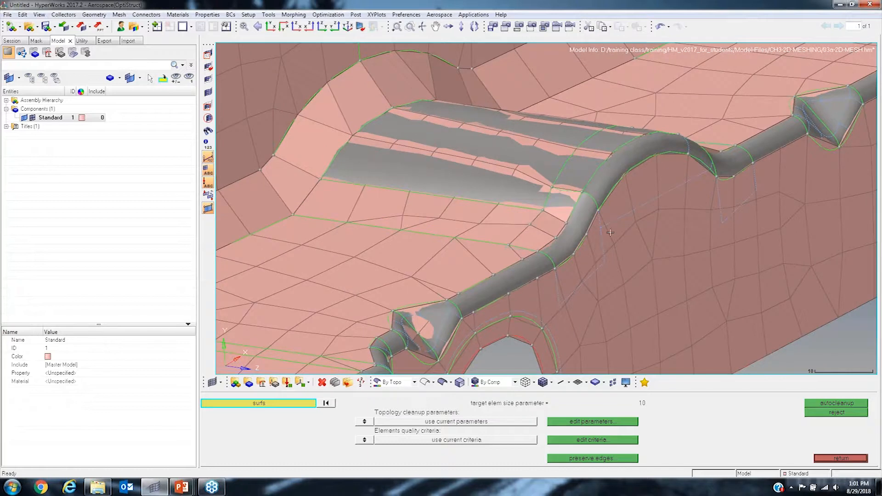
scroll(729, 221, "down", 5, "ctrl")
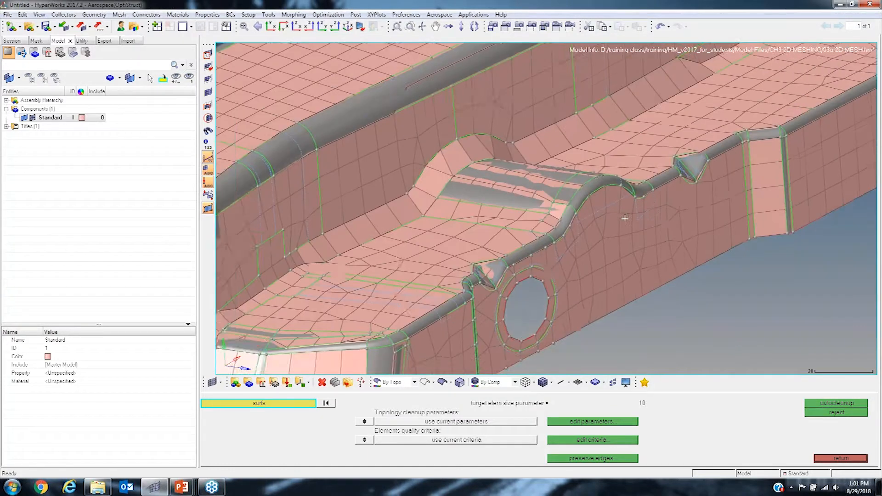
right_click_drag(695, 138, 594, 224, "ctrl")
scroll(689, 225, "down", 8, "ctrl")
right_click_drag(688, 226, 501, 308, "ctrl")
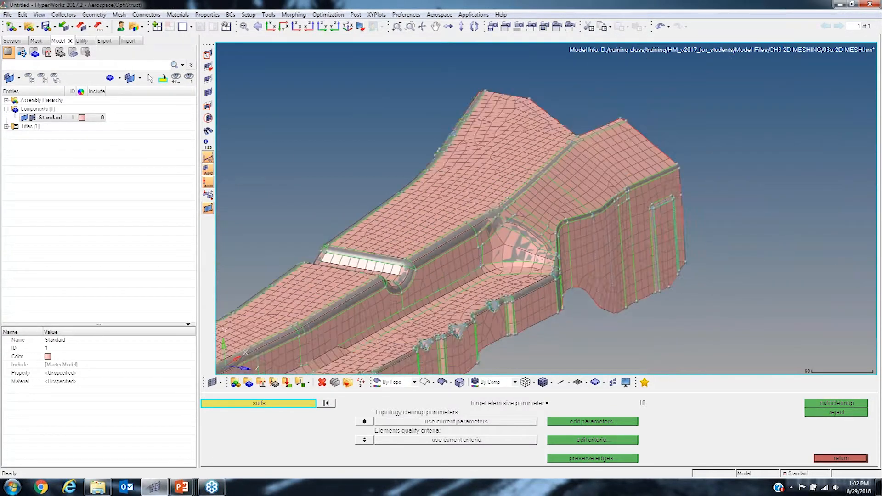
Inspect the elements at the corner where the flange meets the domed pocket with the Standard component's geometry hidden, and redisplay the geometry.
scroll(511, 249, "up", 5, "ctrl")
scroll(400, 252, "up", 2, "ctrl")
scroll(400, 252, "up", 1, "ctrl")
right_click_drag(803, 368, 569, 268, "ctrl")
left_click(24, 118)
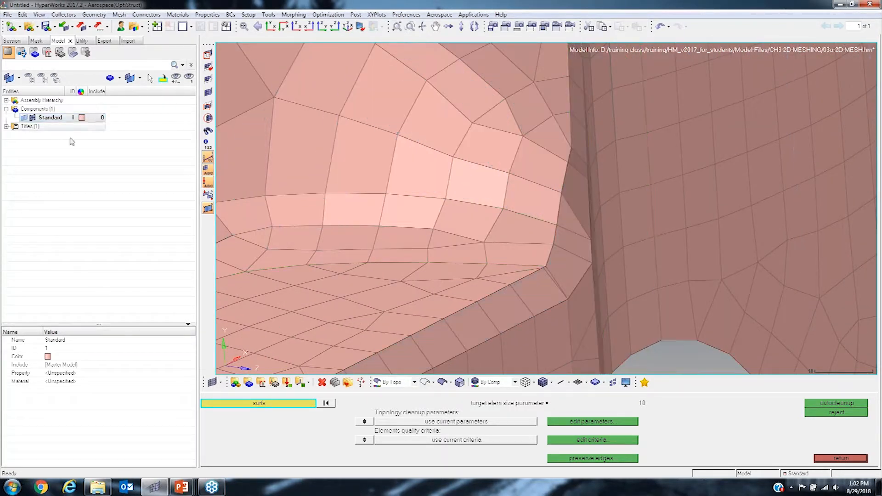
scroll(556, 276, "up", 3, "ctrl")
left_click_drag(546, 277, 521, 298, "ctrl")
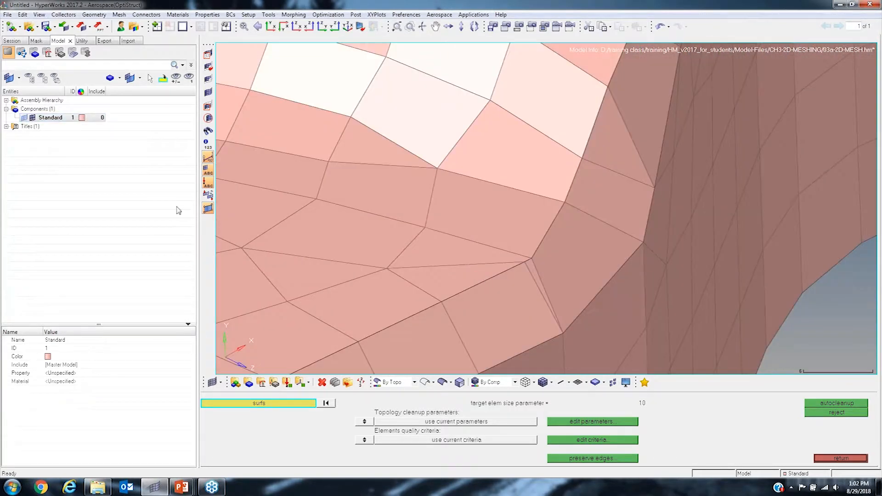
left_click(24, 118)
left_click_drag(558, 291, 523, 372, "ctrl")
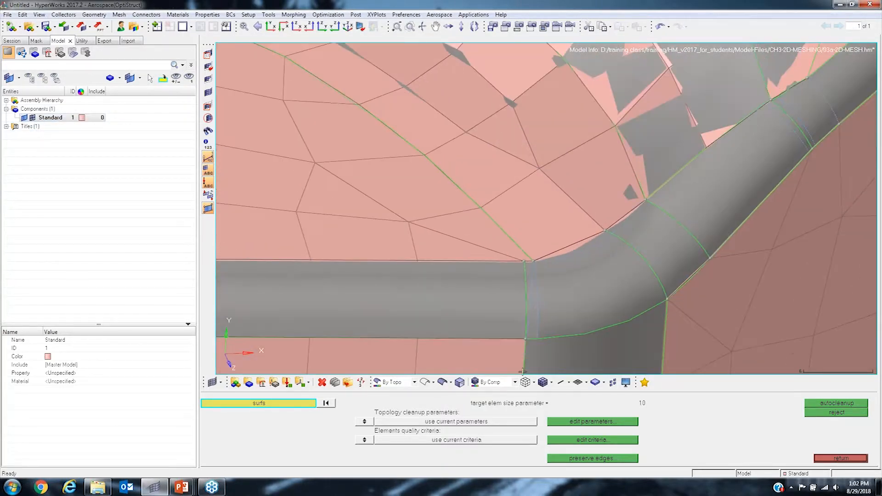
Leave autocleanup and compare the narrow sliver element at the flange fillet's corner with the underlying edges by toggling the geometry display.
left_click(843, 458)
scroll(526, 281, "up", 2)
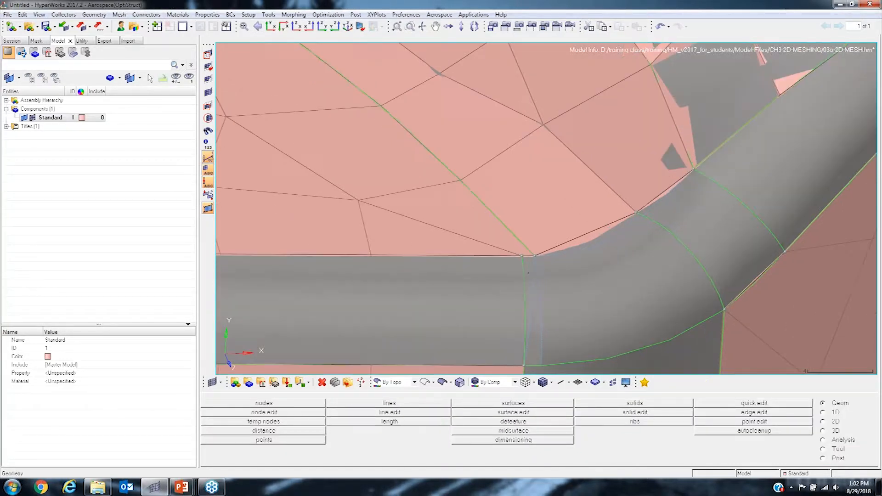
left_click(24, 118)
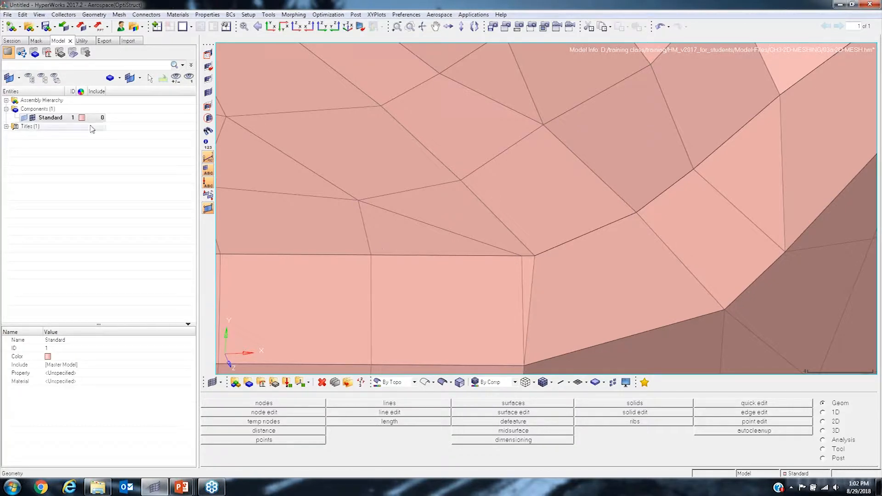
left_click(25, 118)
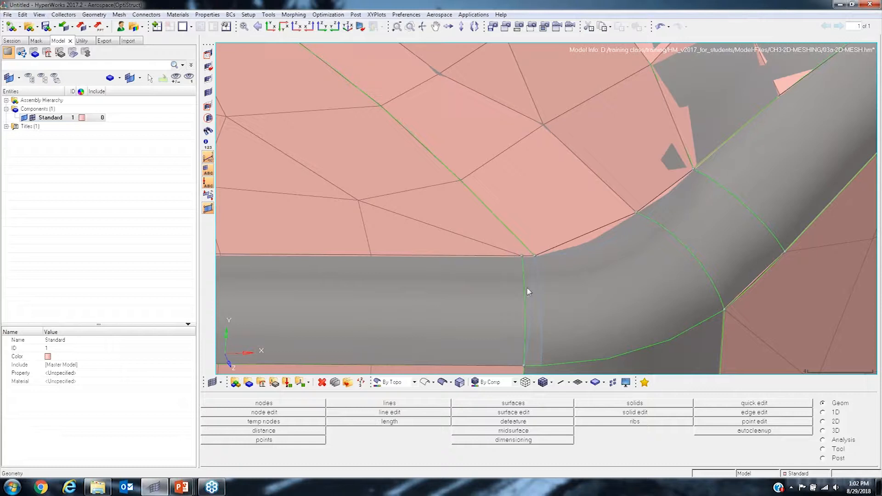
scroll(540, 281, "up", 1)
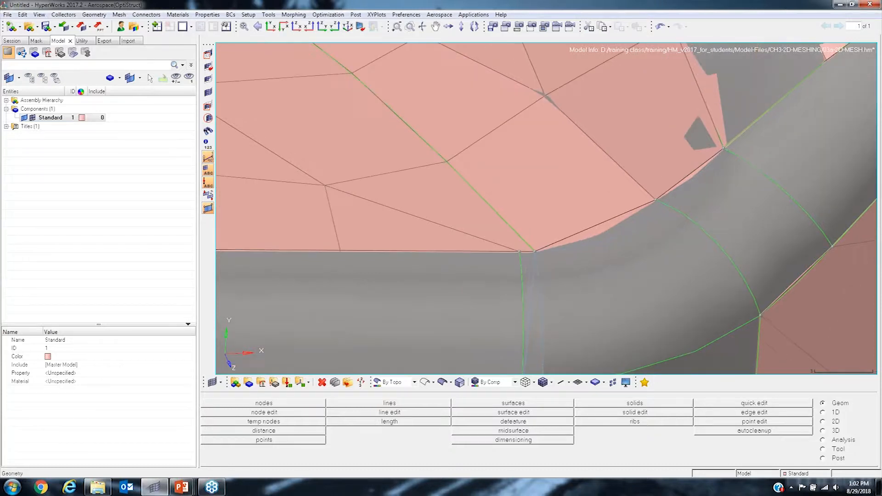
scroll(530, 283, "up", 1)
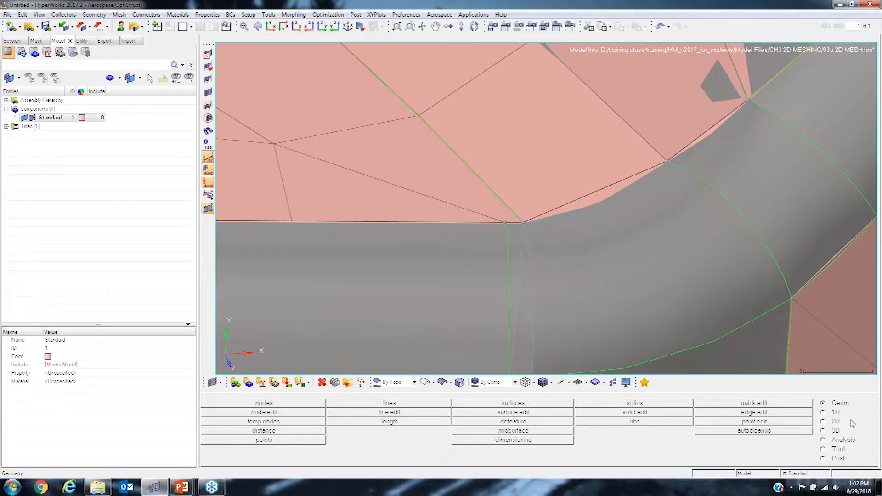
Using quick edit's edge toggle, restore the suppressed slanted edge at the fillet corner and suppress the shared edge beside it.
left_click(754, 403)
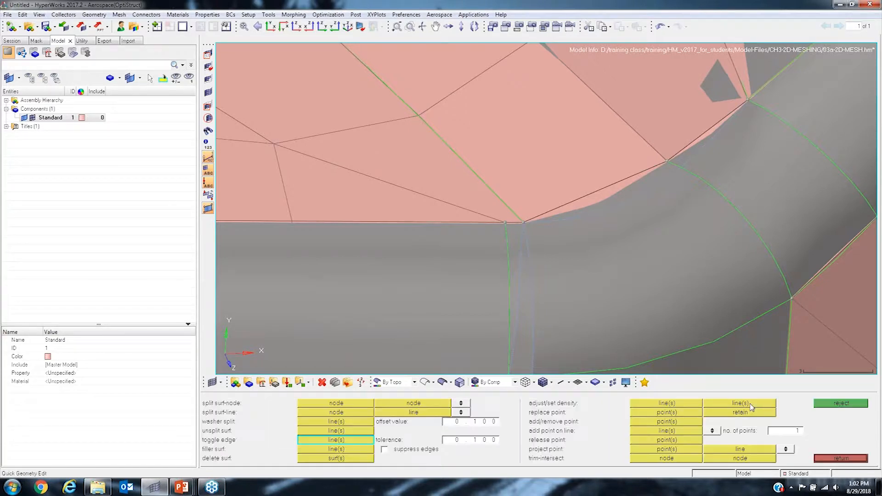
right_click_drag(538, 291, 532, 238, "ctrl")
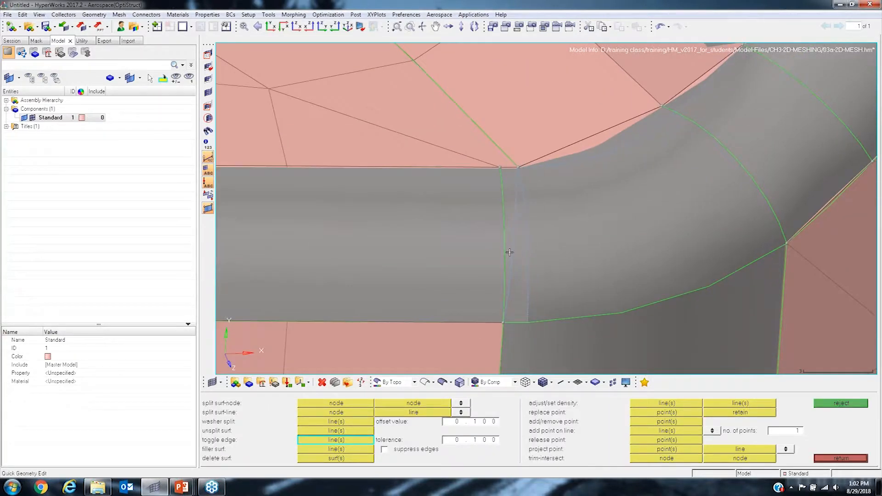
left_click(515, 215)
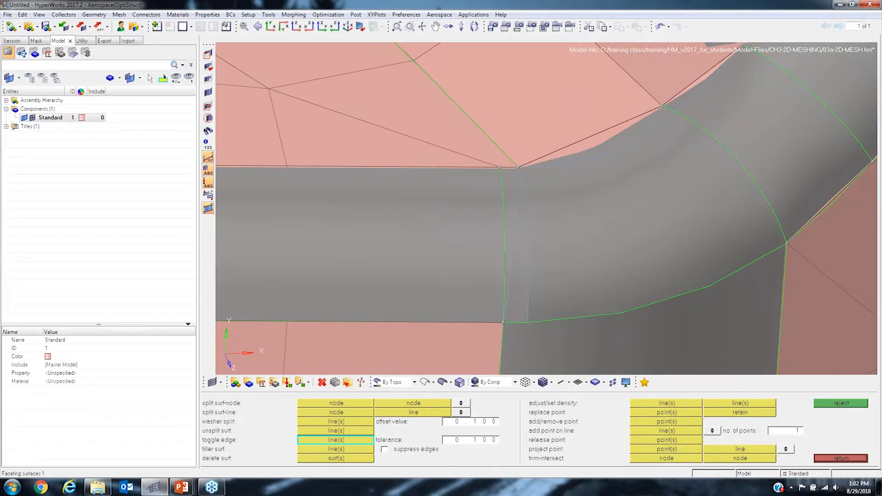
left_click(500, 194)
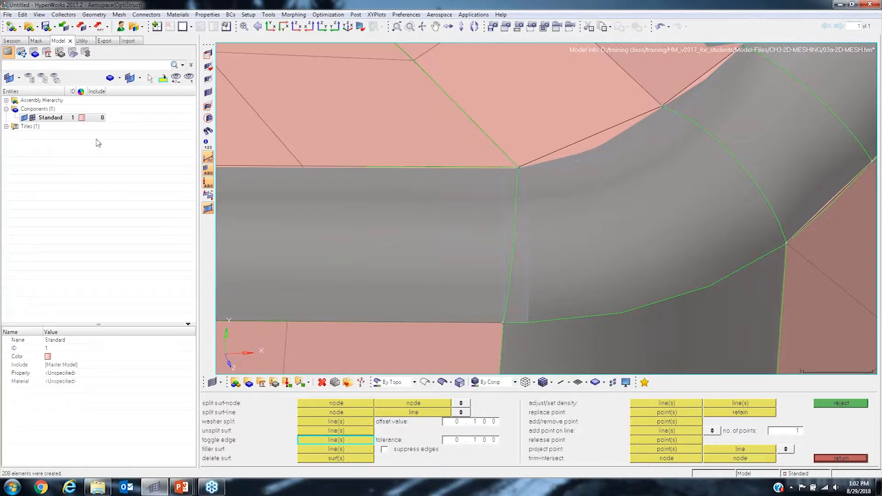
Hide the Standard component's geometry, examine the remeshed fillet corner and the whole part's mesh, and leave quick edit.
left_click(24, 117)
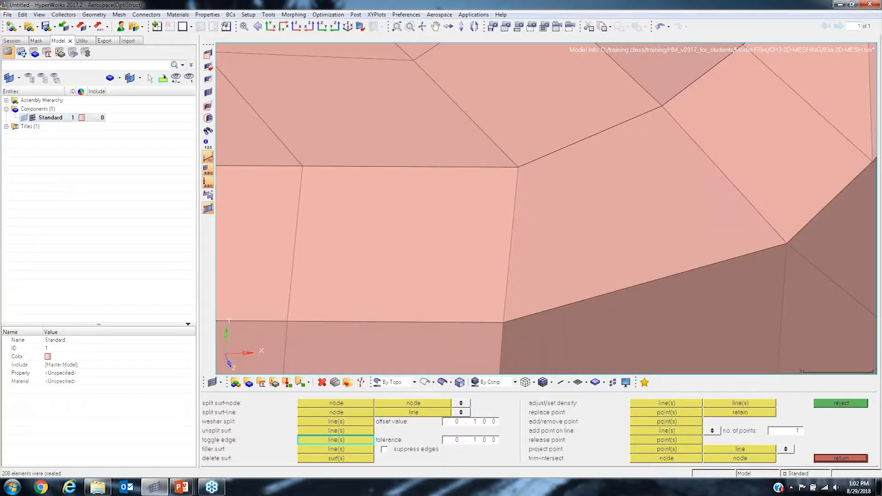
scroll(505, 188, "down", 3)
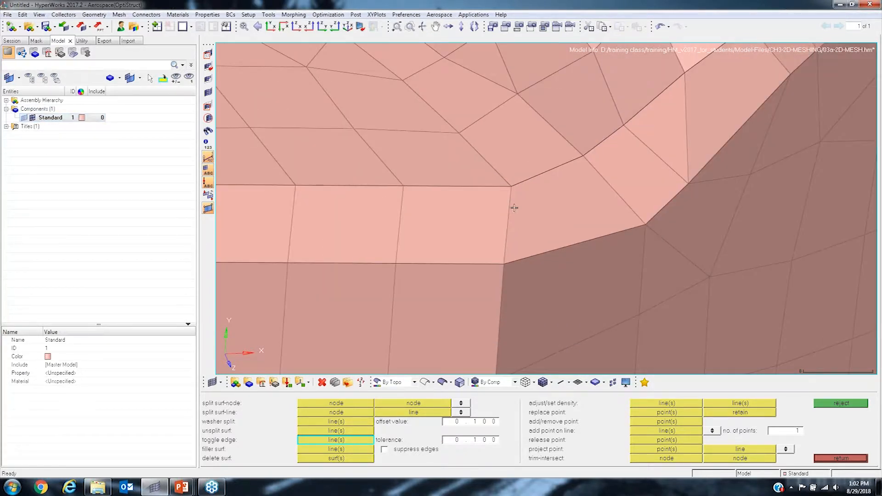
left_click_drag(514, 207, 547, 215, "ctrl")
scroll(514, 205, "down", 4)
right_click_drag(514, 205, 629, 204, "ctrl")
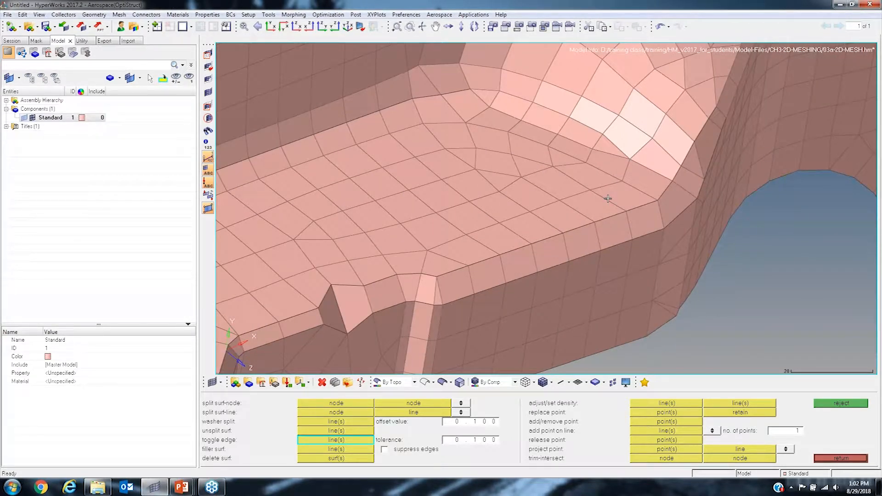
scroll(601, 157, "down", 8)
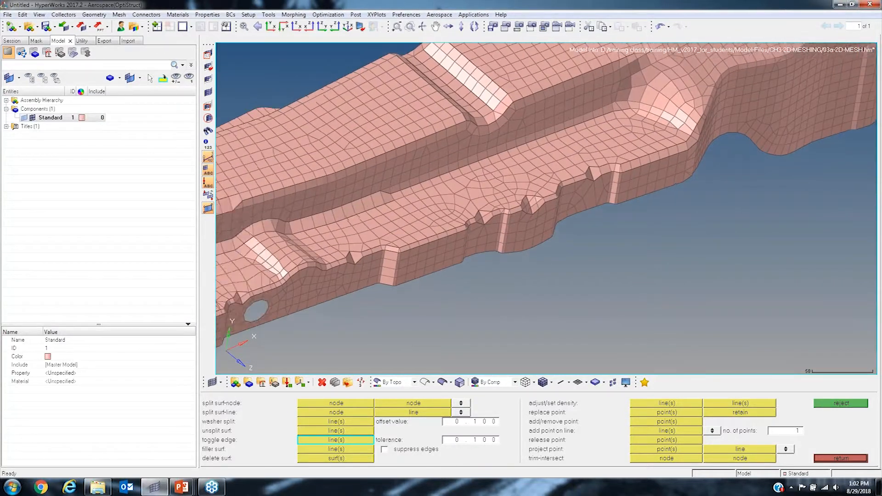
right_click_drag(503, 97, 529, 169, "ctrl")
scroll(509, 170, "up", 3)
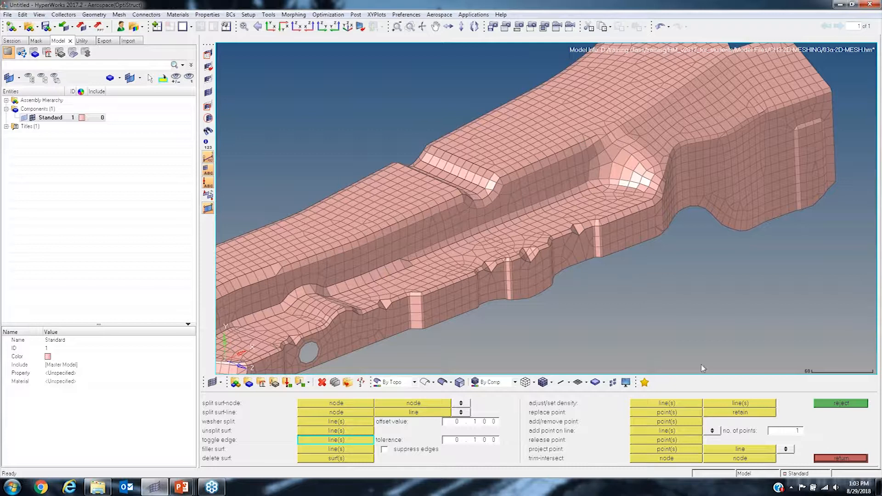
left_click(843, 459)
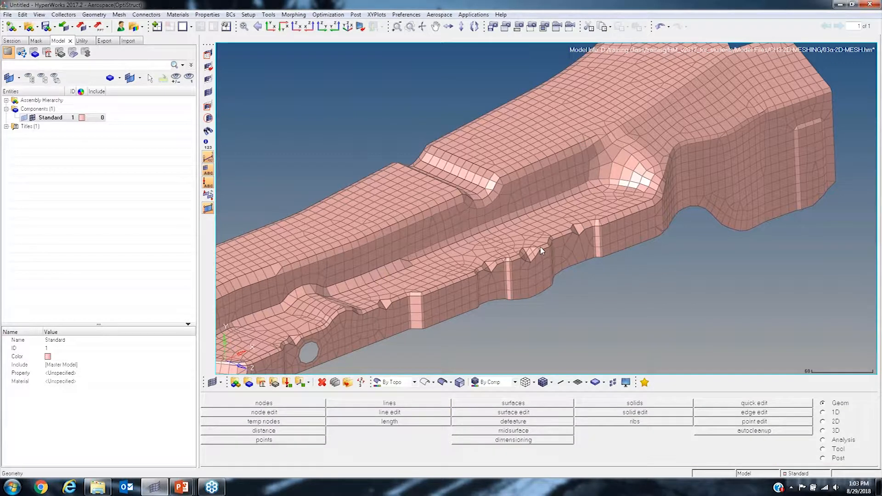
middle_click(496, 207, "ctrl")
scroll(495, 208, "down", 1, "ctrl")
left_click_drag(496, 208, 539, 207, "ctrl")
scroll(539, 208, "up", 5)
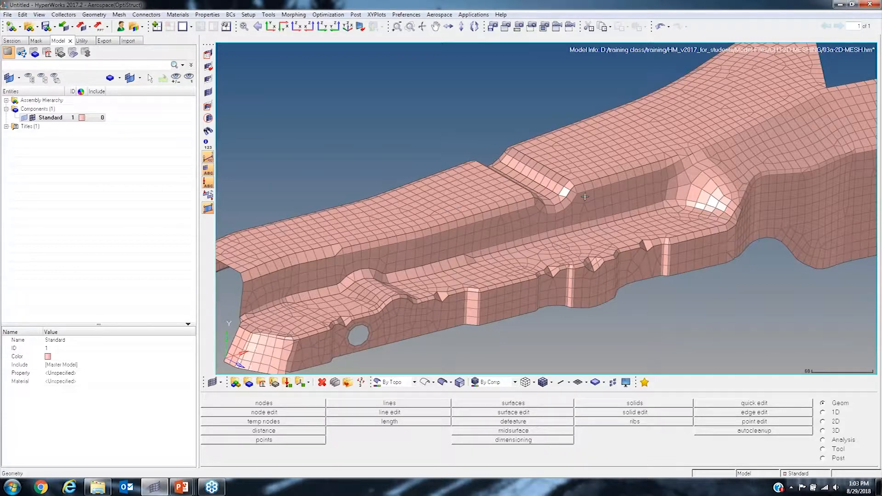
Open the model 03b-2D-MESH-EDIT-CHECK from the CH3-2D-MESHING folder, discarding the current model data.
left_click(149, 77)
left_click(29, 26)
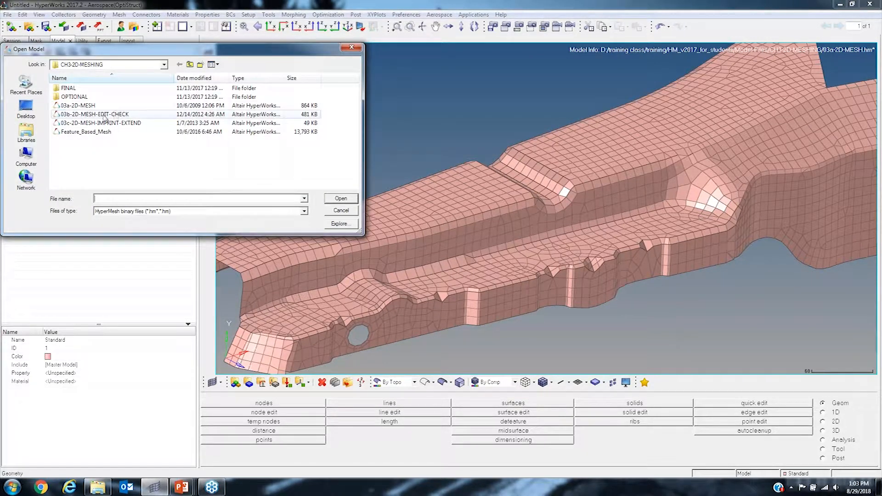
left_click(116, 115)
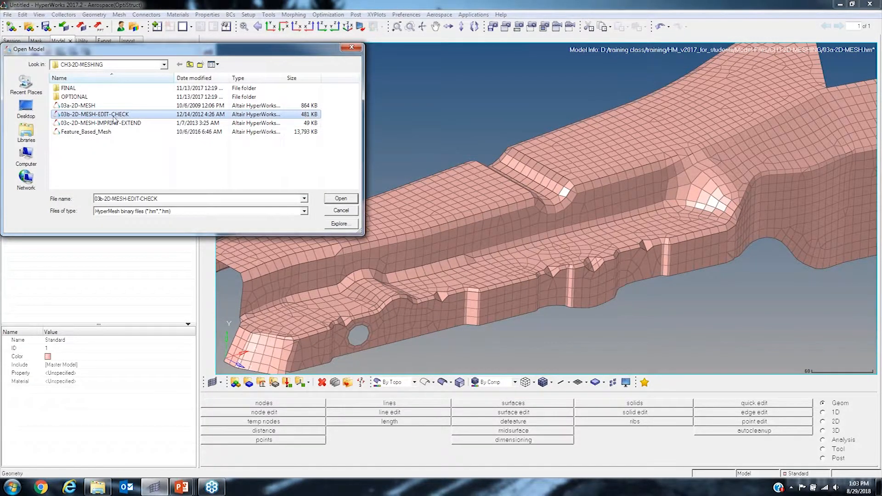
left_click(347, 203)
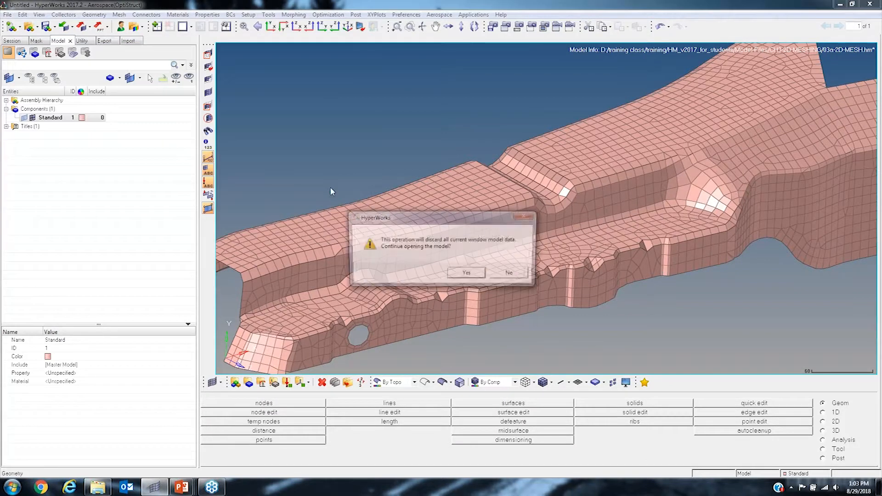
left_click(466, 273)
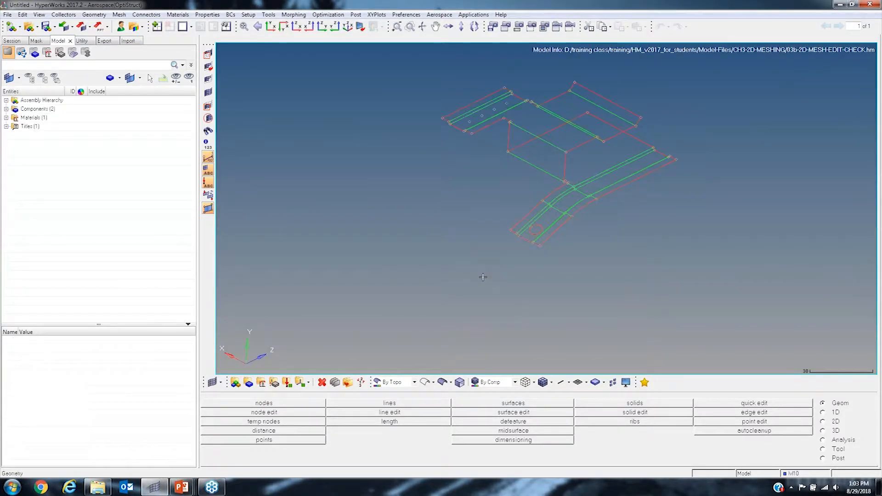
left_click_drag(563, 134, 538, 156, "ctrl")
scroll(545, 209, "up", 3, "ctrl")
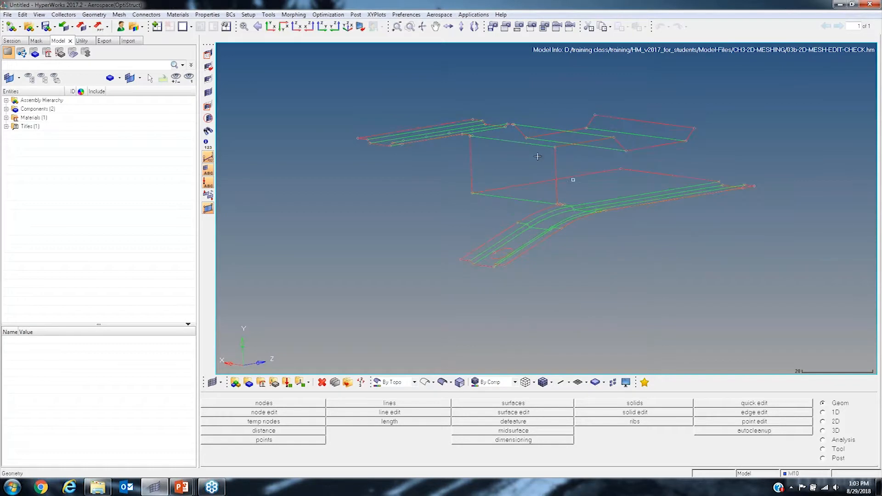
Shade the geometry surfaces and examine the bracket from several angles.
left_click_drag(574, 180, 590, 203, "ctrl")
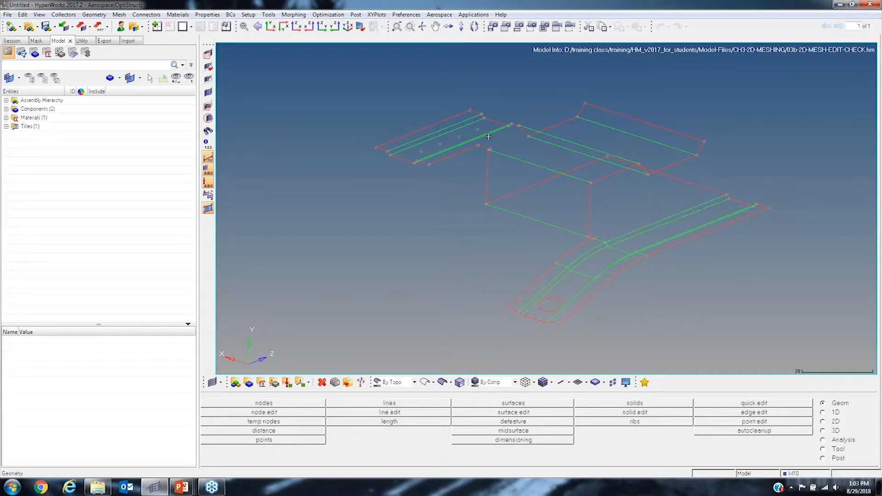
mouse_move(577, 154)
left_mouse_down("ctrl")
mouse_move(573, 161)
mouse_move(611, 174)
mouse_move(612, 185)
left_mouse_up("ctrl")
left_click(442, 382)
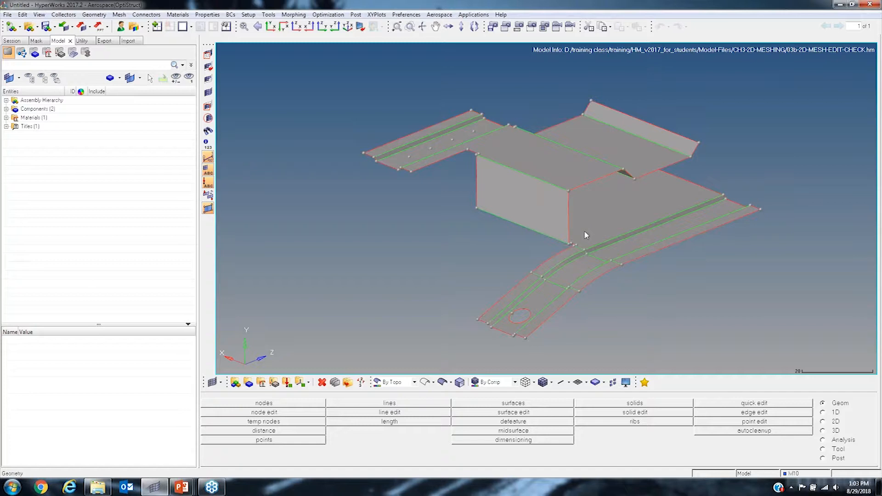
left_click_drag(587, 221, 614, 215, "ctrl")
left_click_drag(571, 206, 573, 236, "ctrl")
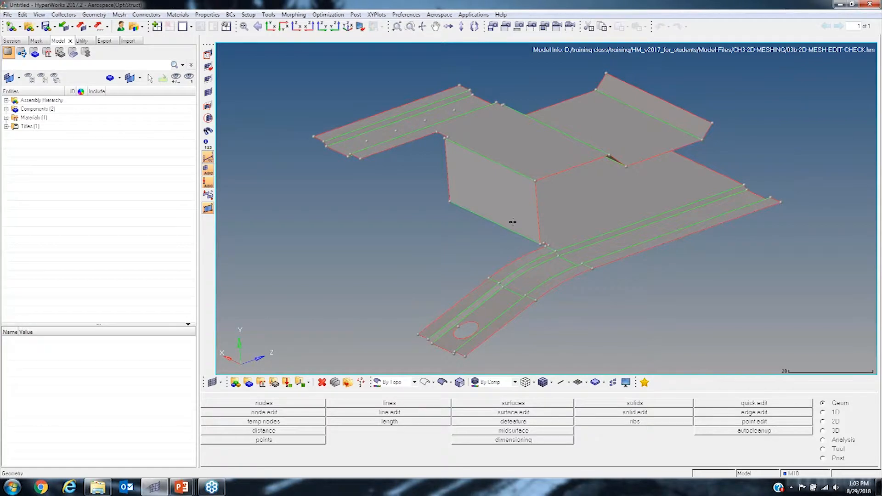
Open automesh for 2D meshing and select all displayed surfaces of the part.
left_click(824, 422)
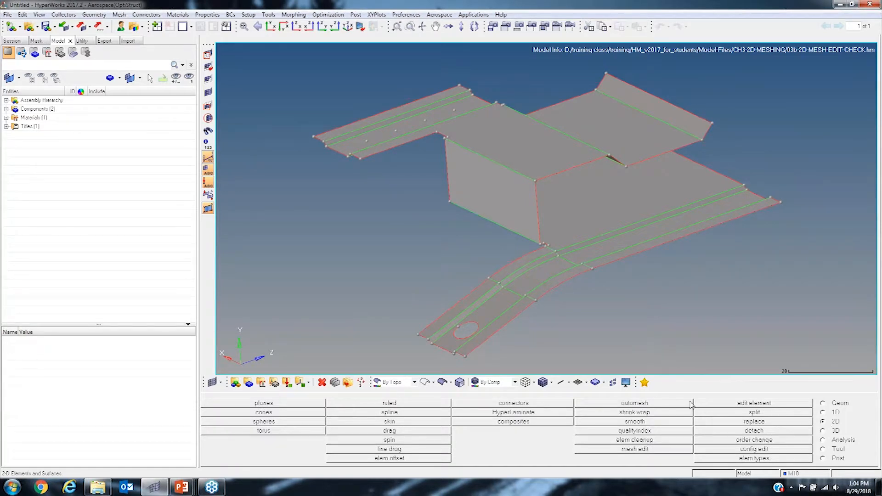
left_click(635, 403)
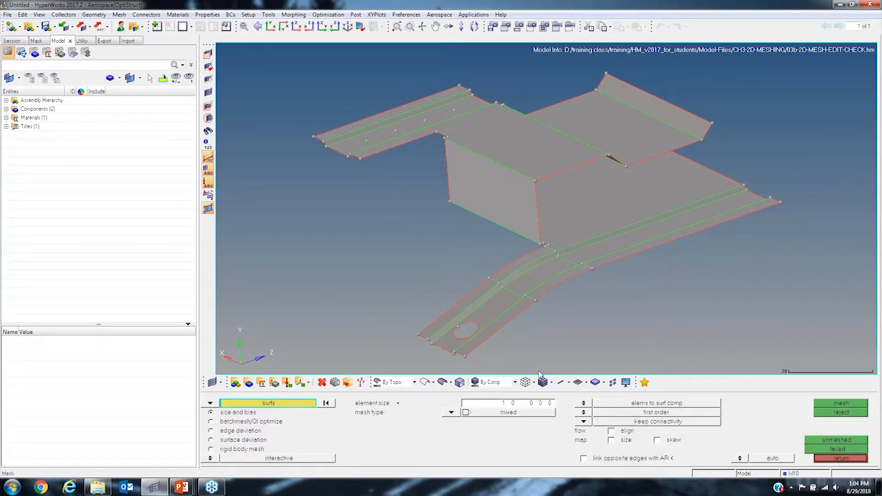
left_click(283, 403)
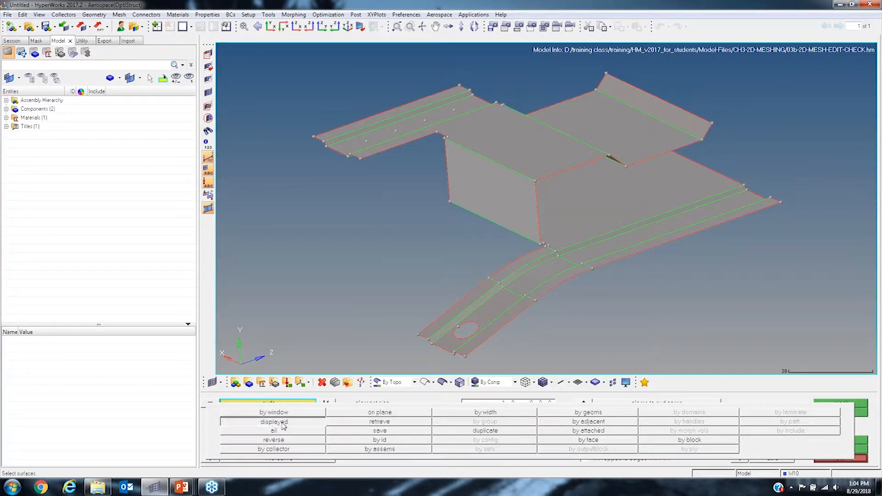
left_click(272, 422)
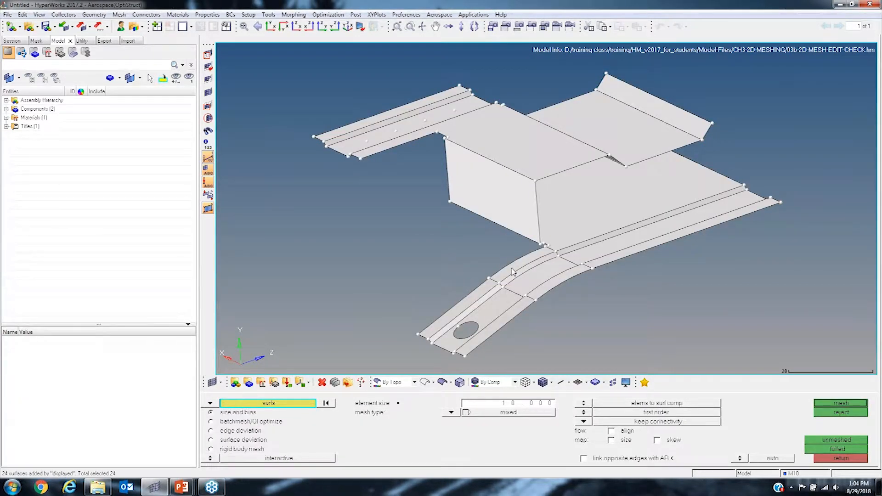
left_click(313, 404)
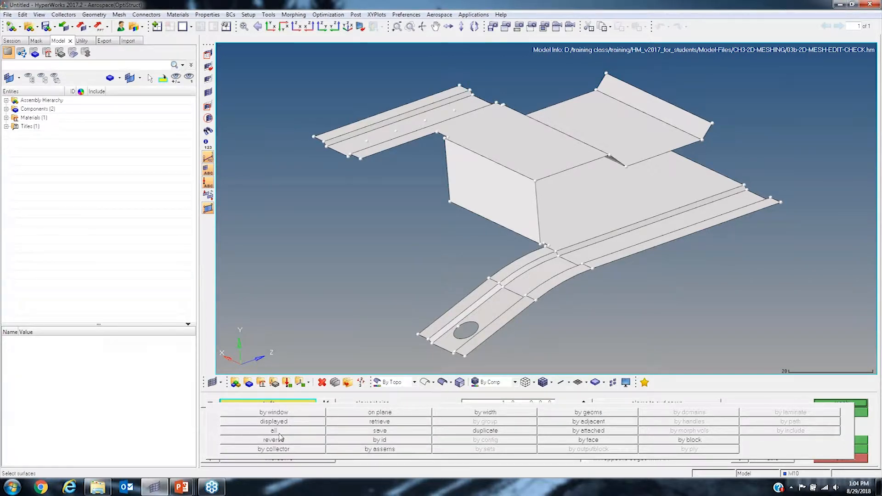
left_click(283, 431)
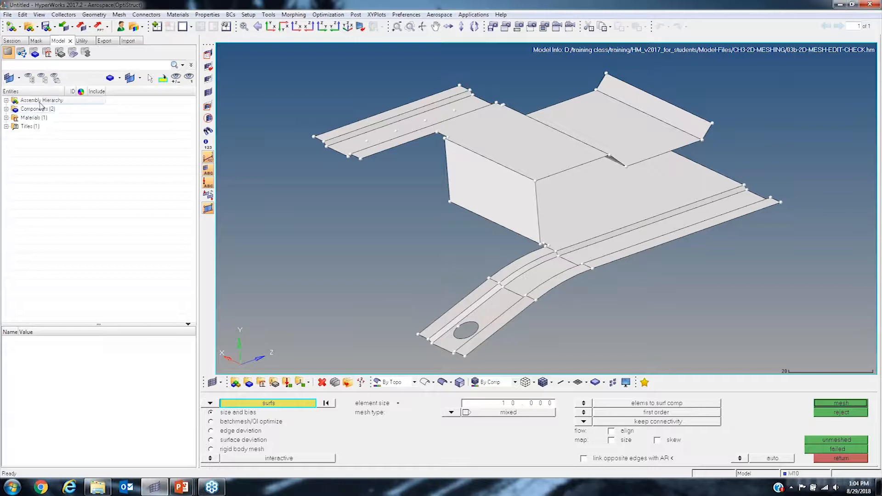
Expand the components, toggle the lvl10 component's geometry display on and off, and reselect the displayed surfaces.
left_click(6, 109)
left_click(25, 119)
left_click(24, 119)
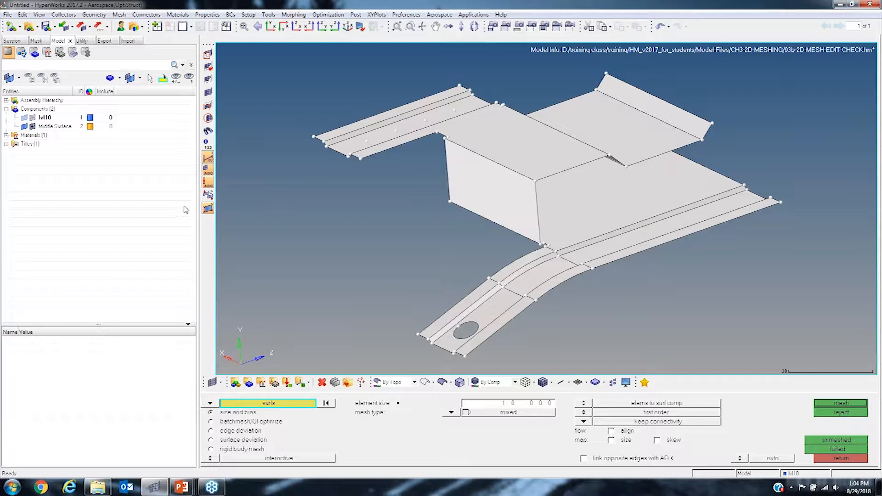
left_click(244, 406)
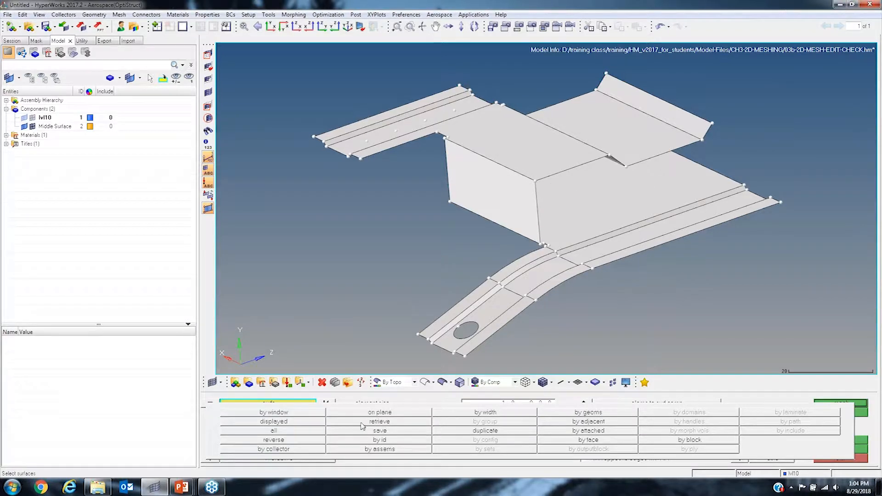
left_click(302, 424)
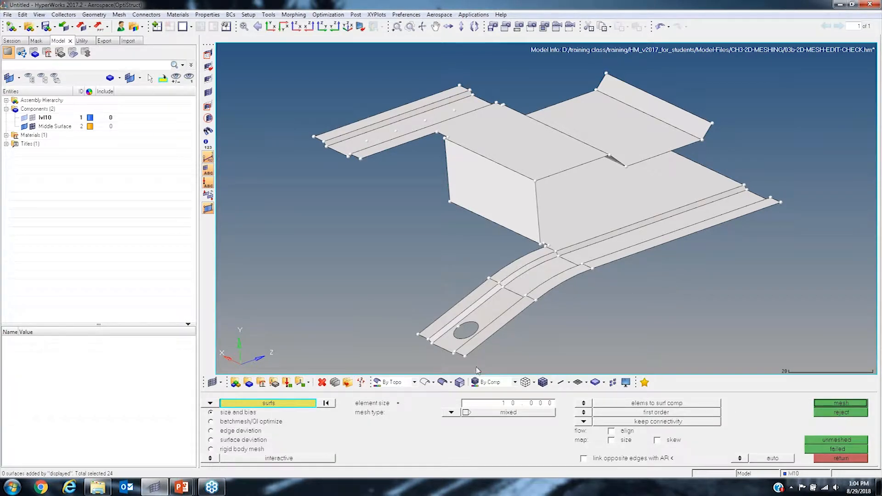
Review the available automesh element types and set the mesh type to quads.
left_click(451, 416)
left_click(442, 427)
left_click(455, 415)
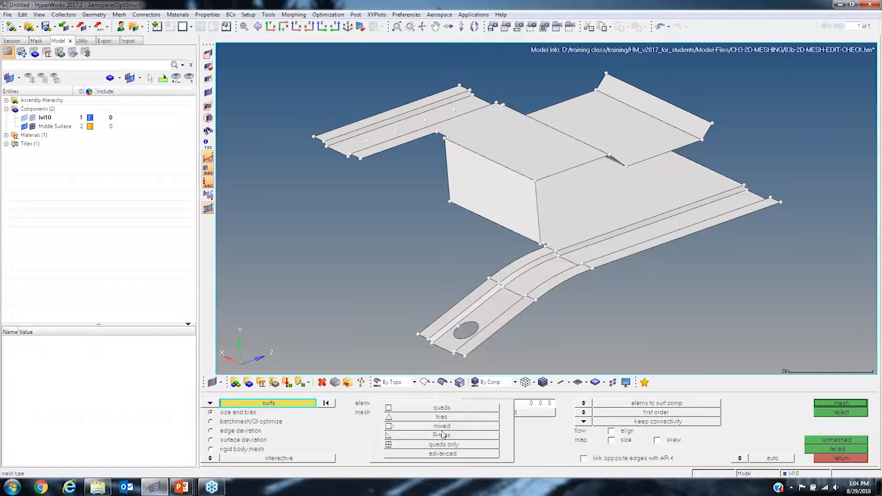
left_click(422, 410)
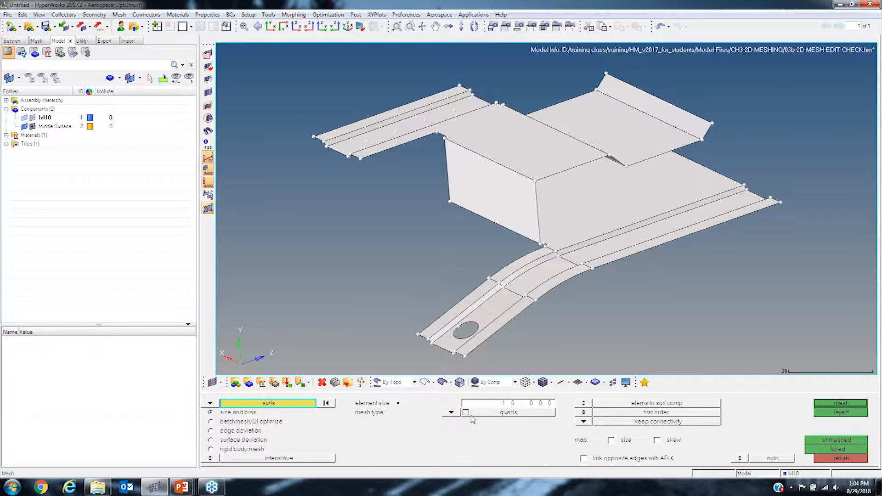
Try the quads only mesh type and return the setting to quads.
left_click(452, 412)
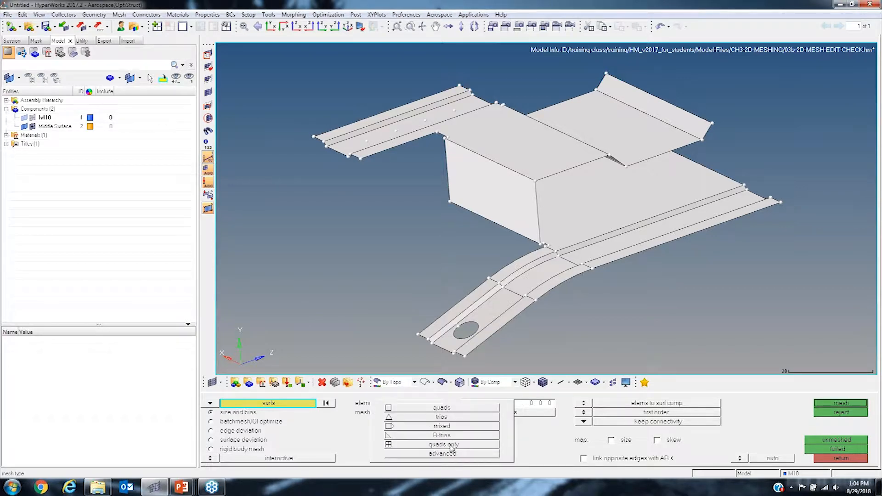
left_click(452, 415)
left_click(421, 409)
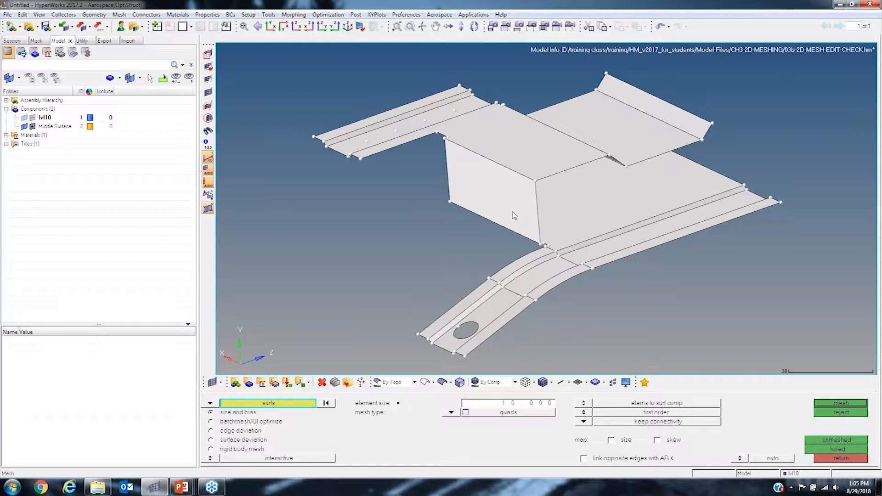
left_click(452, 413)
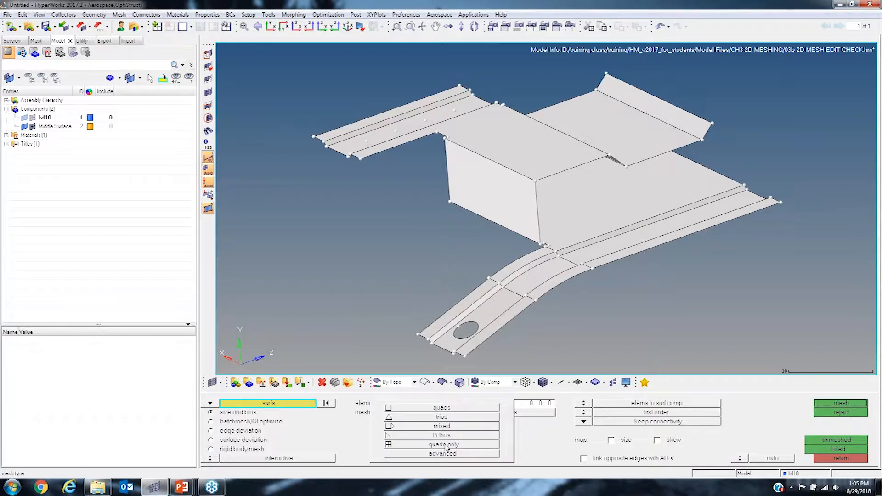
left_click(446, 447)
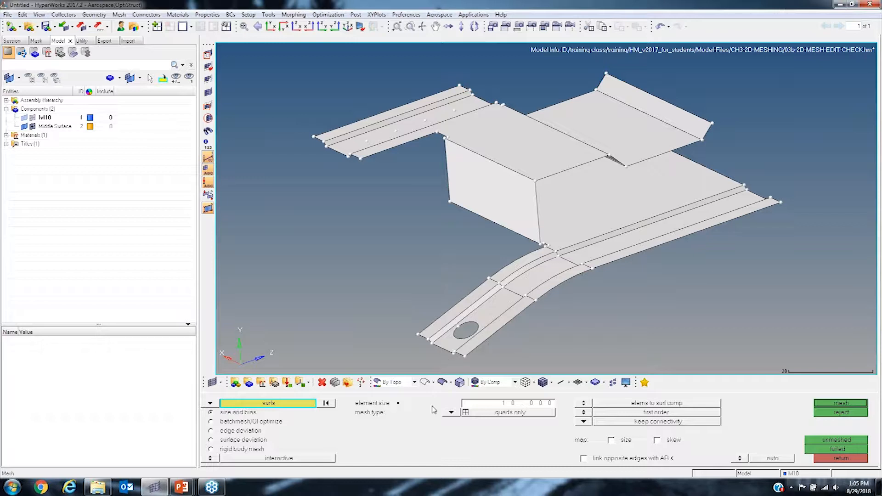
left_click(452, 413)
left_click(437, 411)
Create a new component for the mesh and give it a light purple color.
right_click(135, 133)
mouse_move(161, 140)
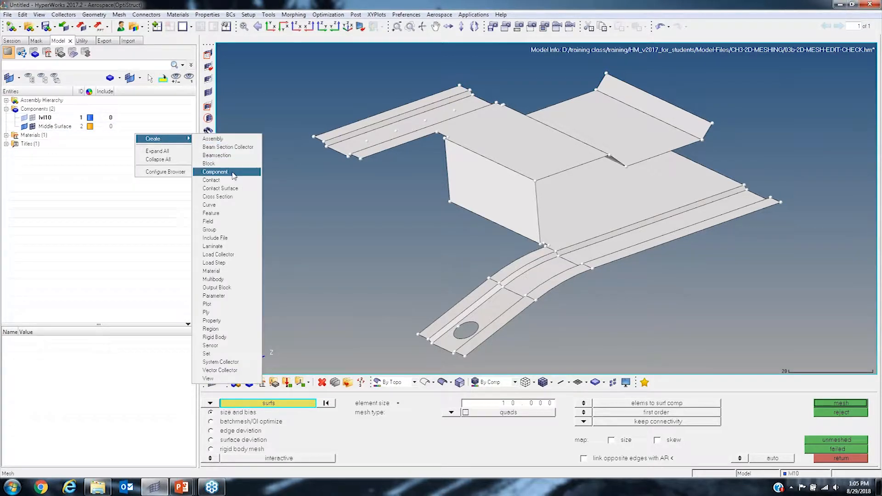
left_click(216, 172)
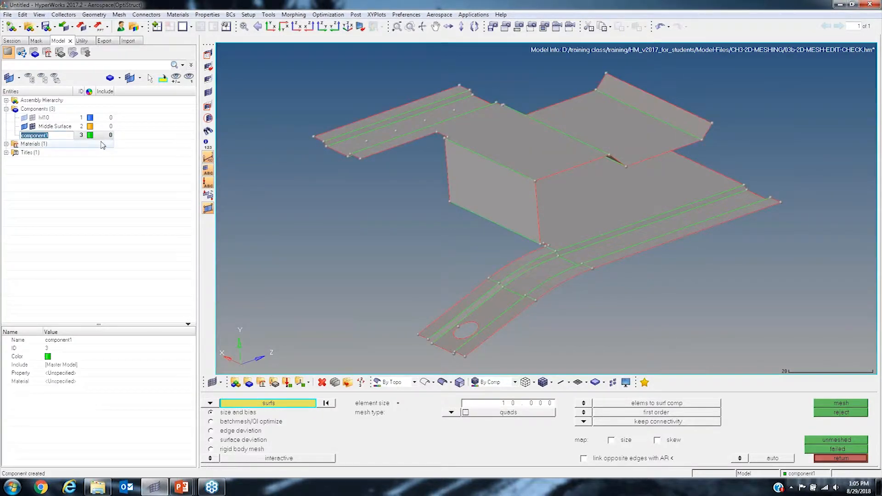
left_click(98, 136)
left_click(90, 135)
left_click(95, 136)
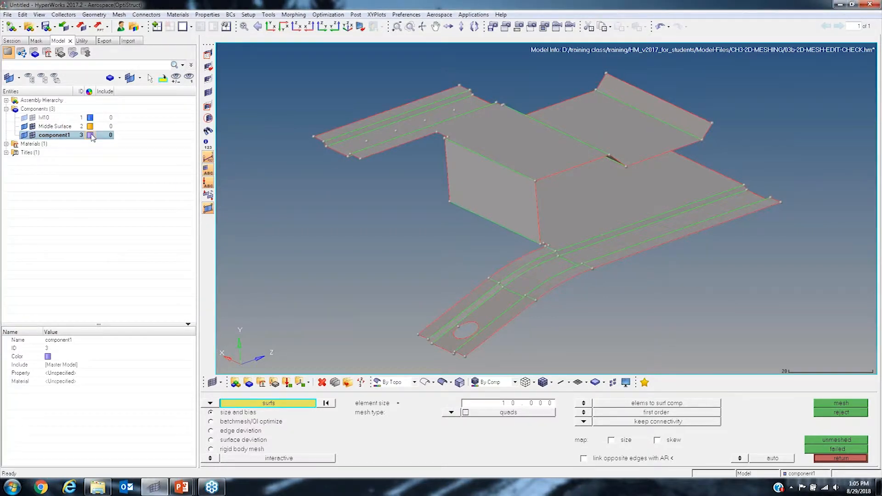
left_click(63, 128)
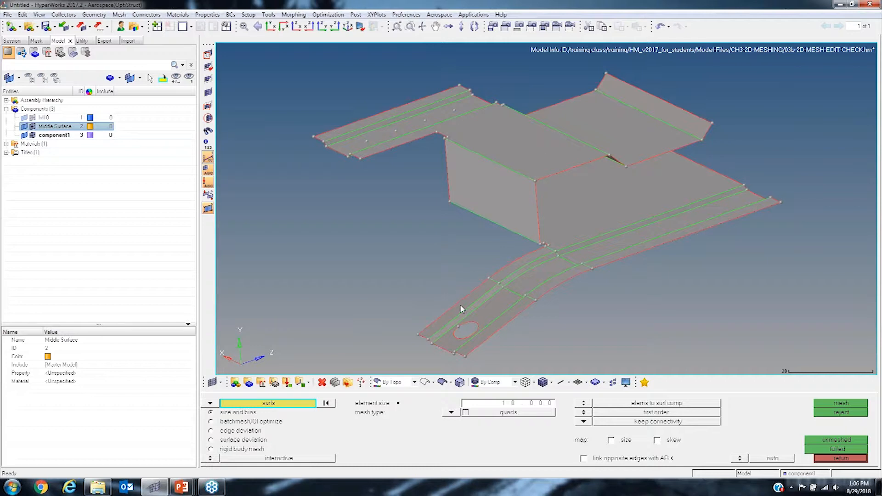
left_click(45, 136)
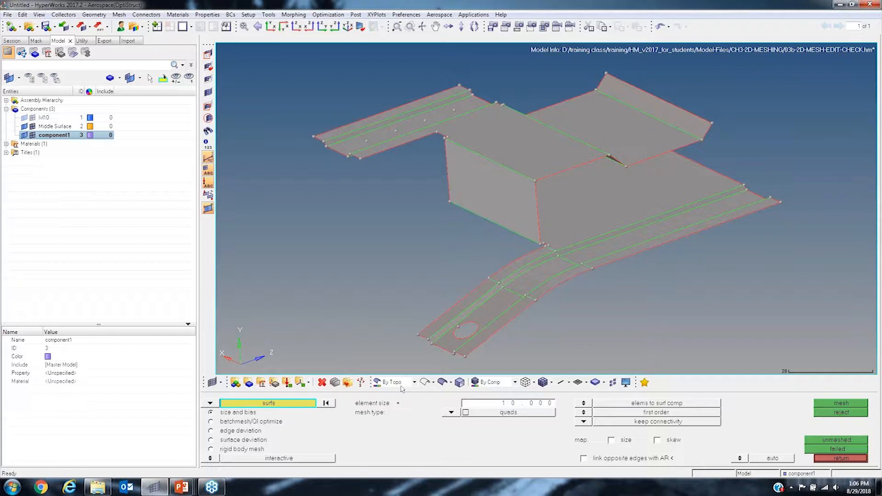
left_click(414, 382)
left_click(398, 396)
left_click(404, 384)
left_click(440, 406)
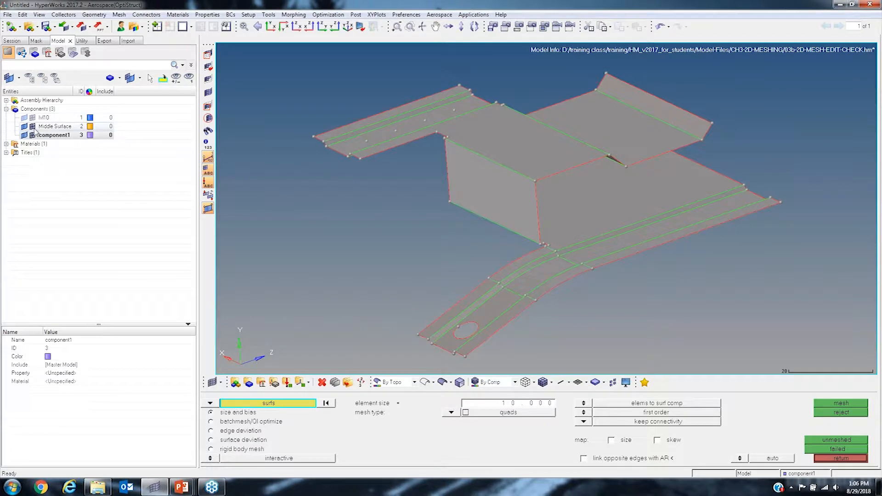
Set automesh to place the elements in the current component and check the entries in the component list.
left_click(48, 133)
left_click(583, 403)
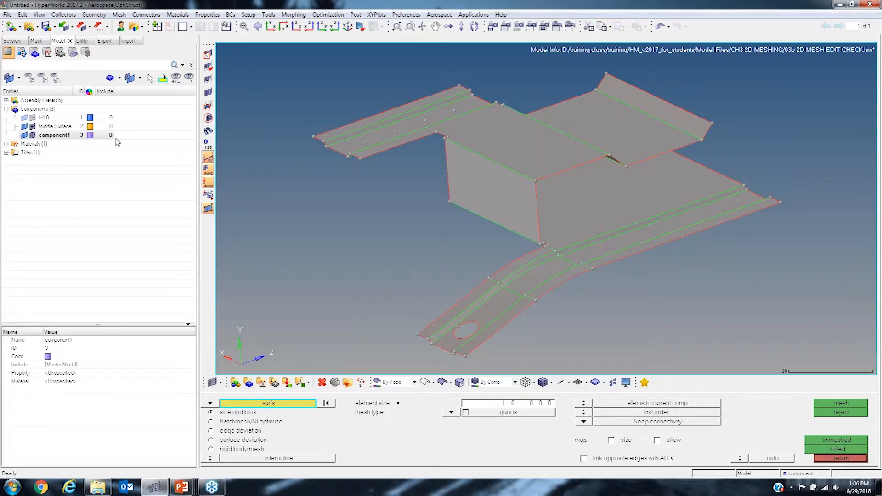
left_click(47, 118)
left_click(47, 126)
left_click(48, 136)
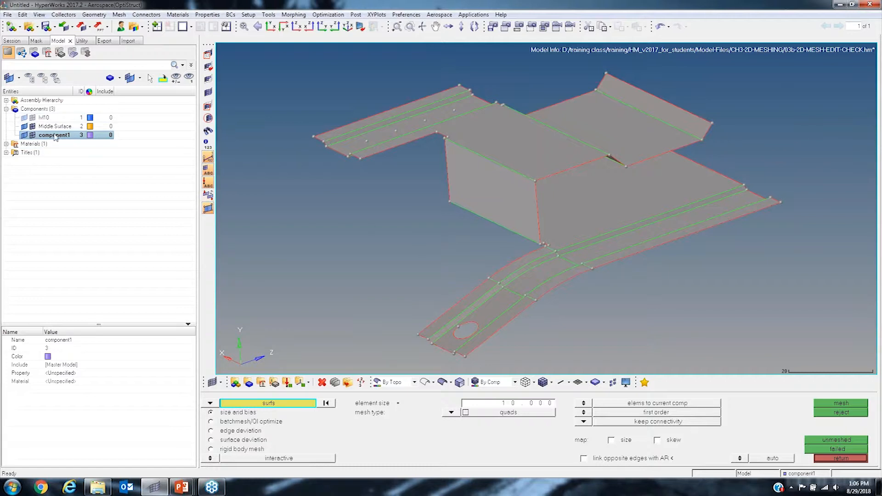
Make Middle Surface the current component, then make component1 current again.
right_click(56, 126)
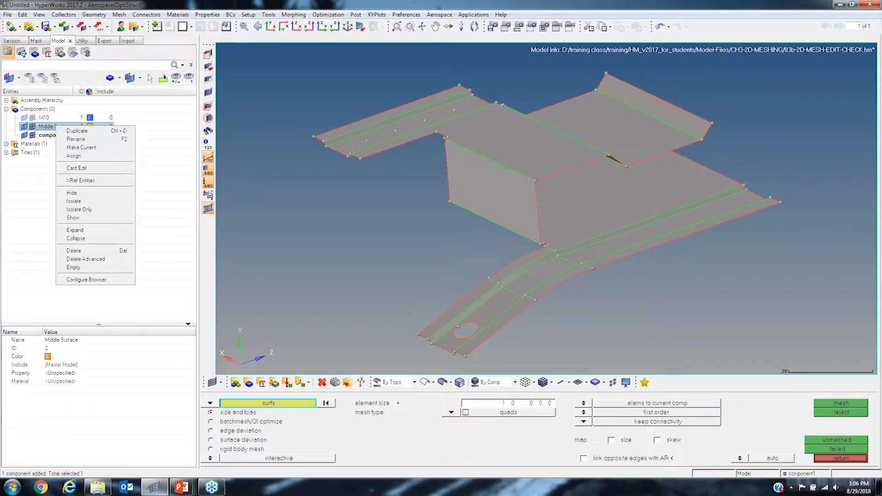
left_click(81, 147)
left_click(60, 135)
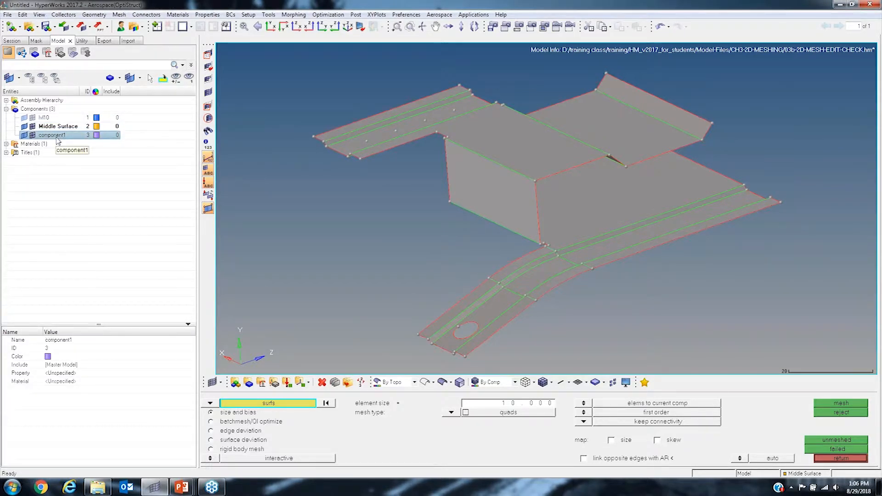
right_click(58, 137)
left_click(83, 159)
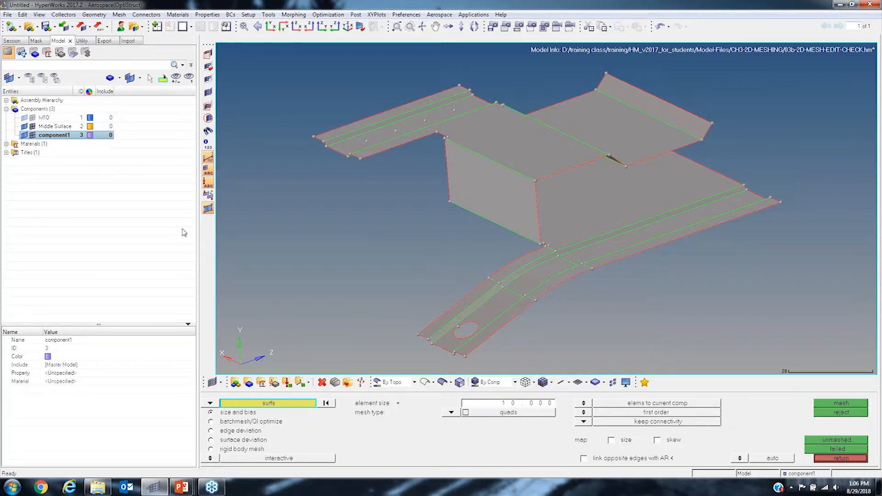
Check the options of component1 and switch the element destination to the surface component and back to the current component.
left_click(54, 126)
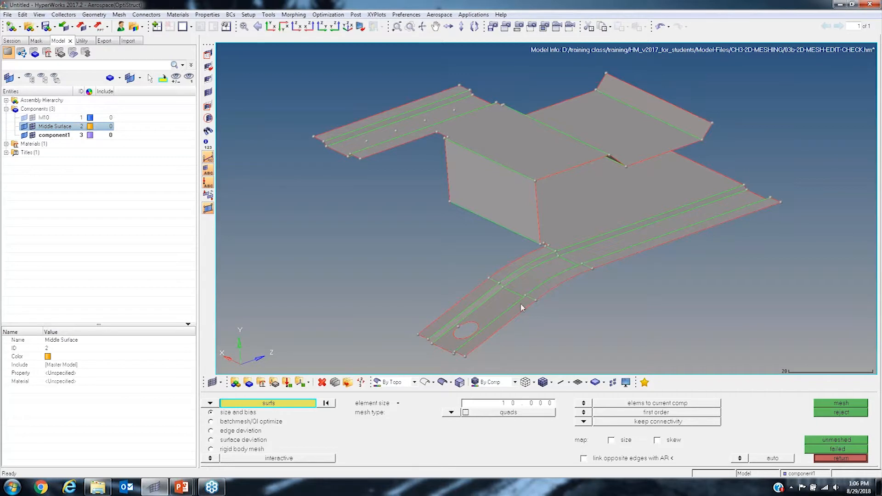
left_click(63, 135)
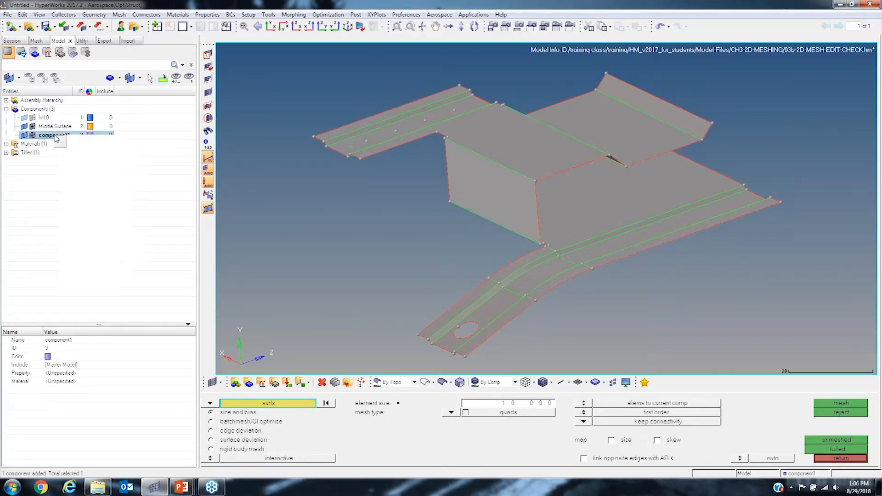
right_click(56, 135)
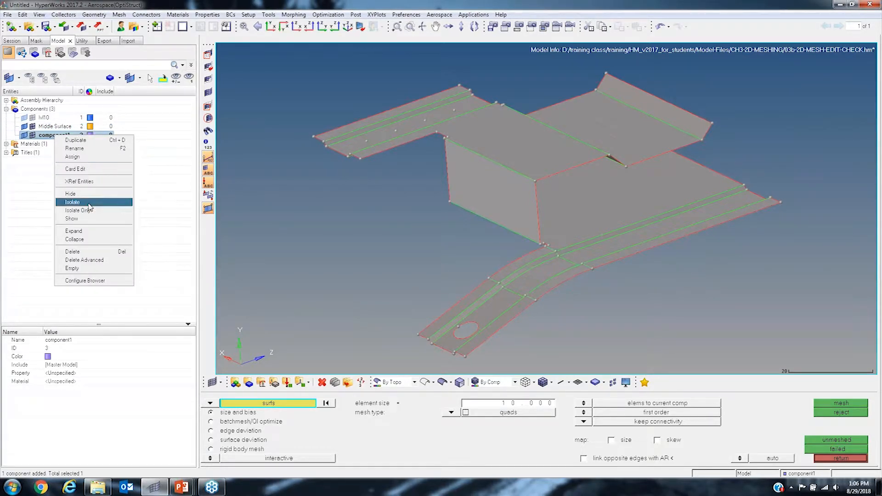
left_click(93, 239)
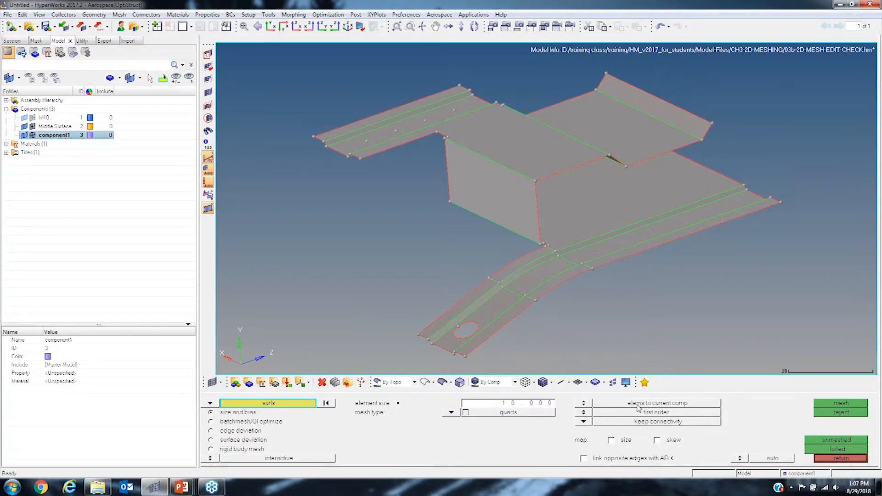
left_click(661, 404)
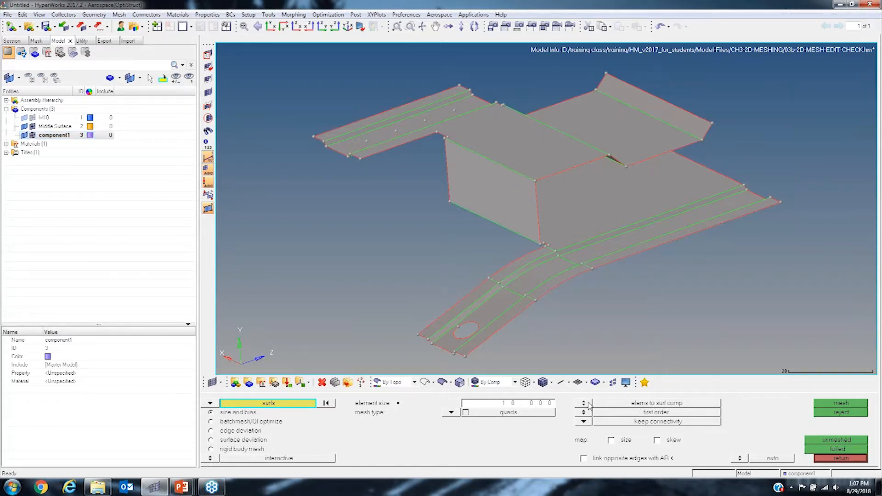
left_click(586, 404)
Select all displayed surfaces and mesh them interactively with quads at element size 10.
left_click(58, 135)
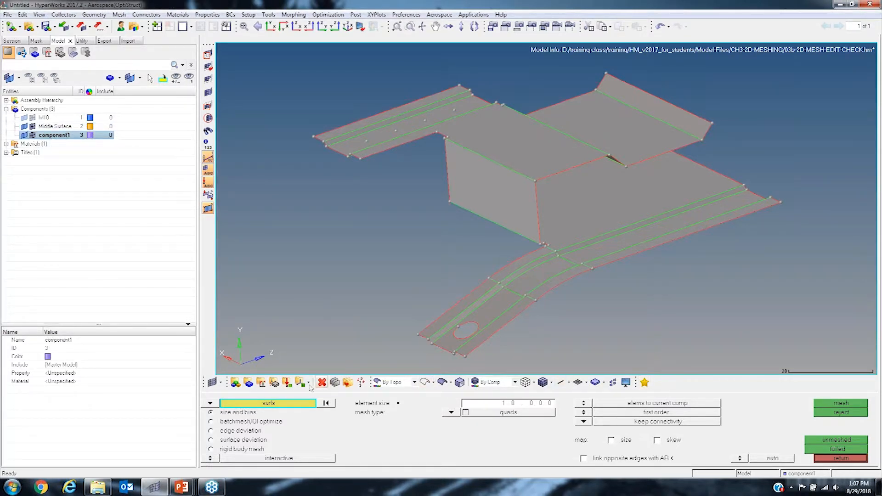
left_click(294, 404)
left_click(297, 422)
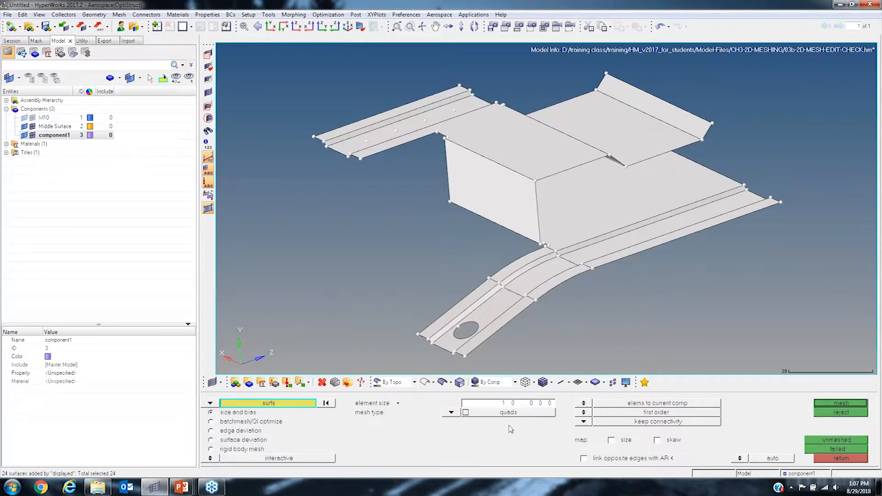
left_click(846, 404)
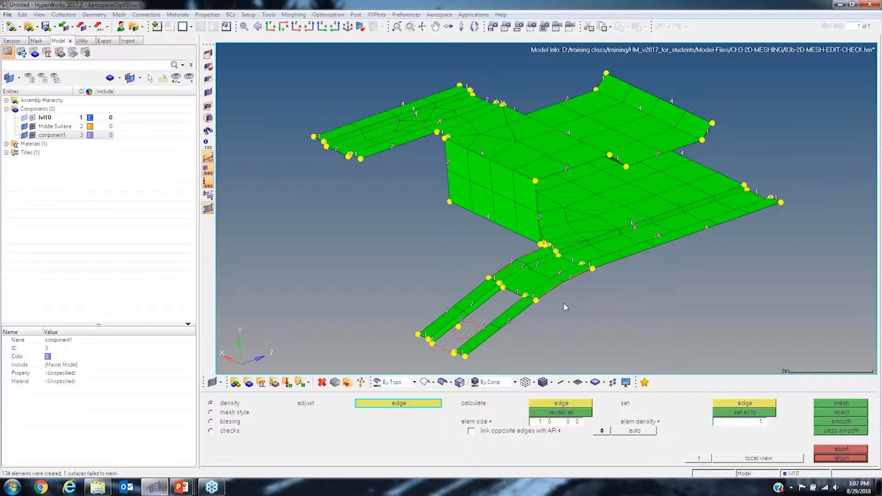
Set the element size to 5, recalculate all edge densities, and remesh the surfaces.
left_click(571, 422)
type("10")
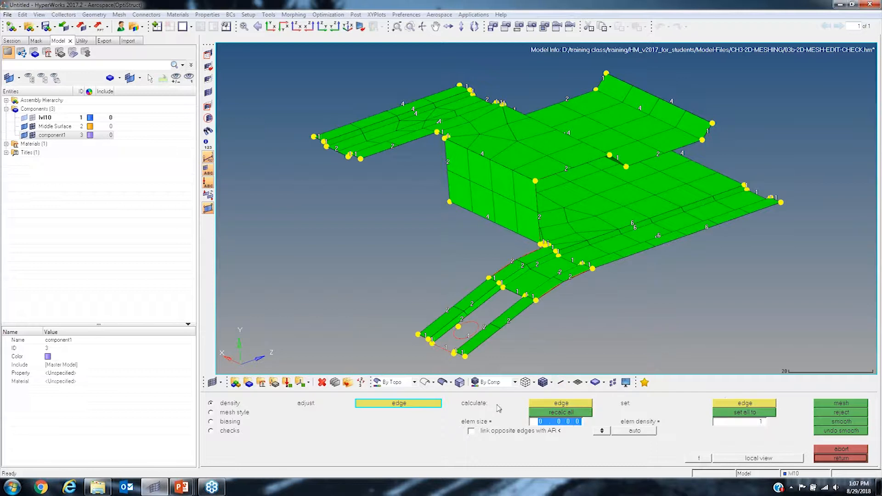
key("Tab")
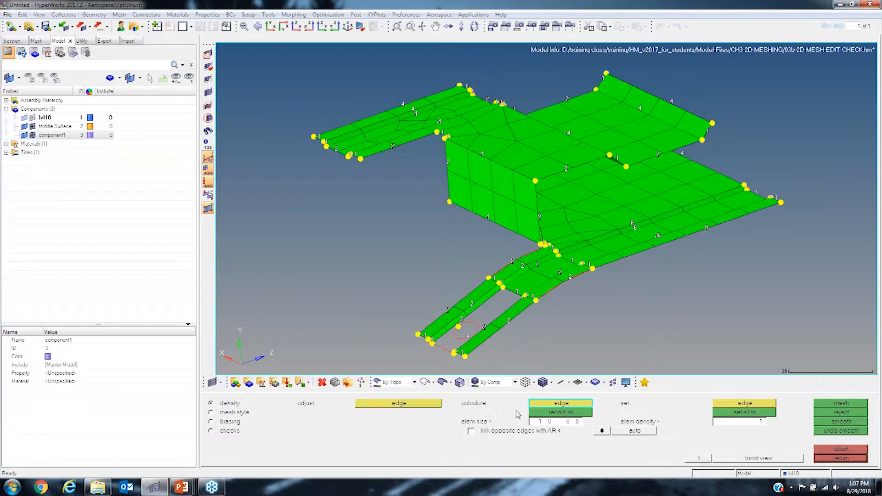
left_click(555, 424)
type("5")
left_click(567, 414)
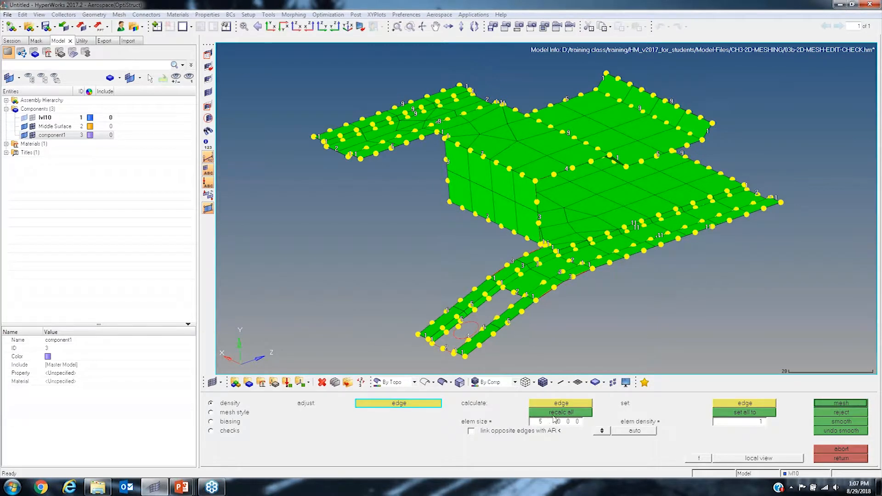
left_click(842, 405)
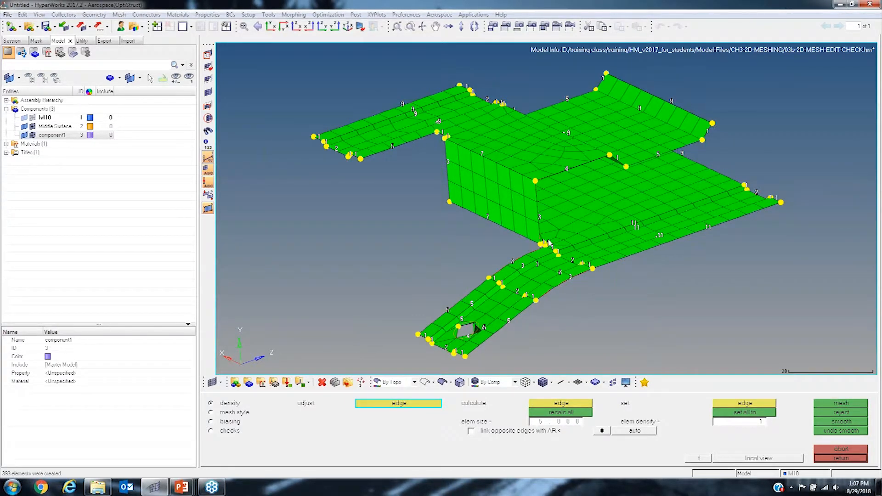
Refine the mesh with an element size of 1, recalculating every edge density before remeshing.
left_click(568, 423)
type("1")
key("Return")
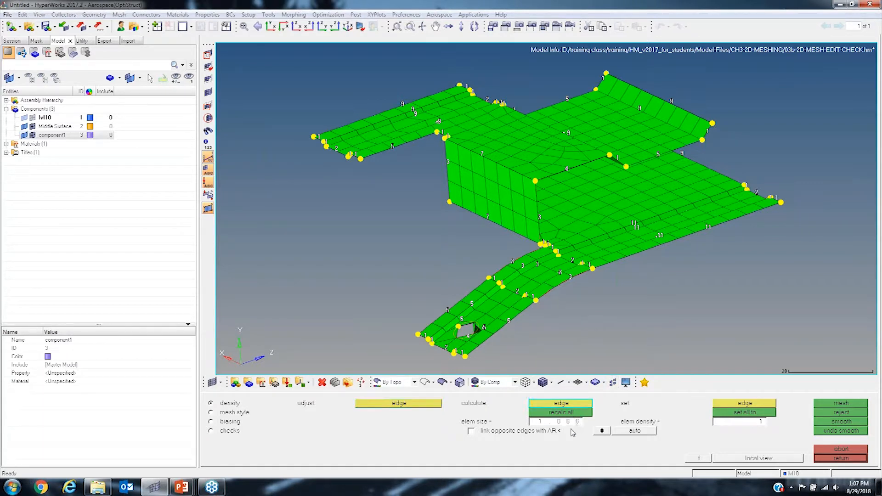
left_click(560, 413)
left_click(841, 403)
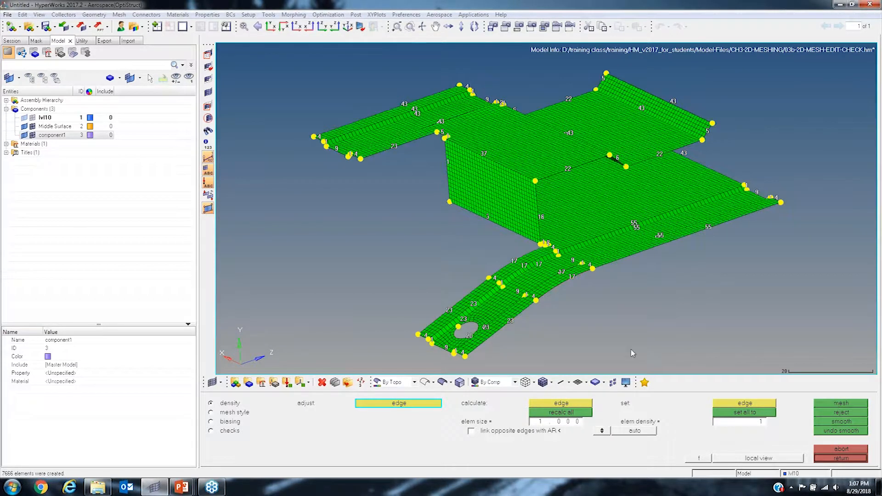
Remesh the surfaces with an element size of 2 after recalculating all edge densities.
left_click(572, 421)
type("2")
left_click(573, 413)
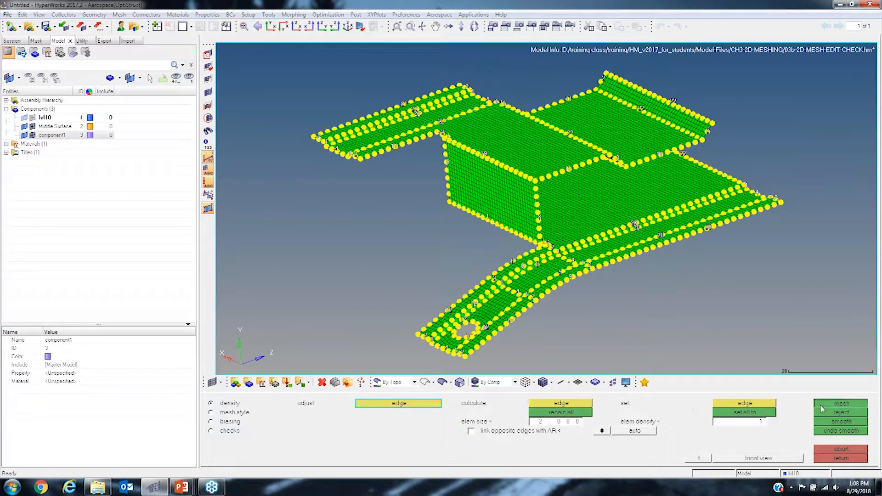
left_click(841, 403)
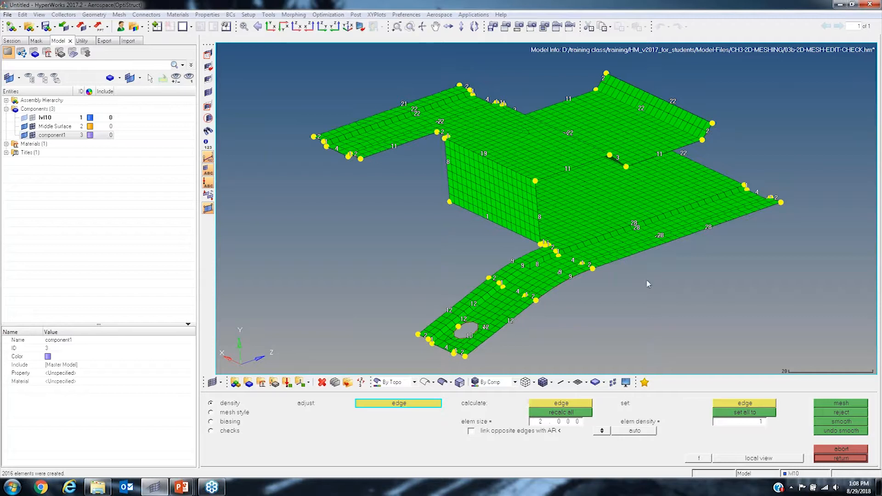
Examine the mesh flow across the central panel, the steps and the flanges for irregular elements.
right_click_drag(530, 226, 512, 225, "ctrl")
left_click_drag(512, 224, 529, 247, "ctrl")
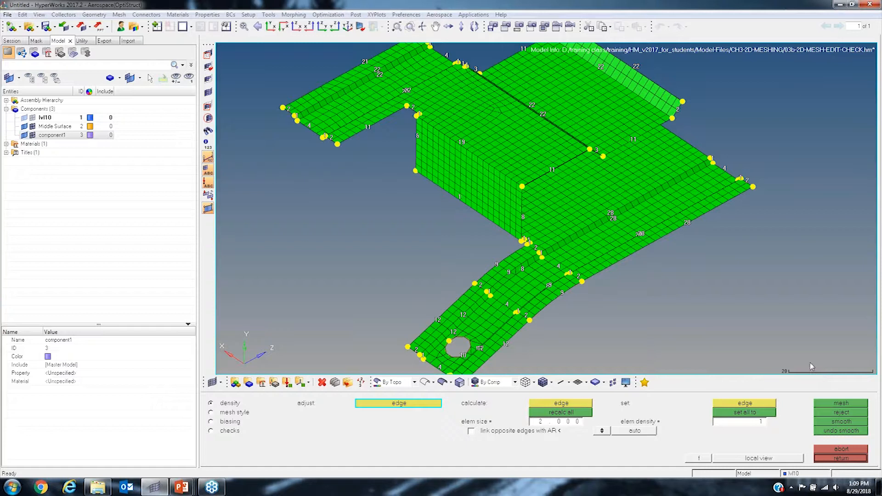
left_click_drag(508, 169, 572, 236, "ctrl")
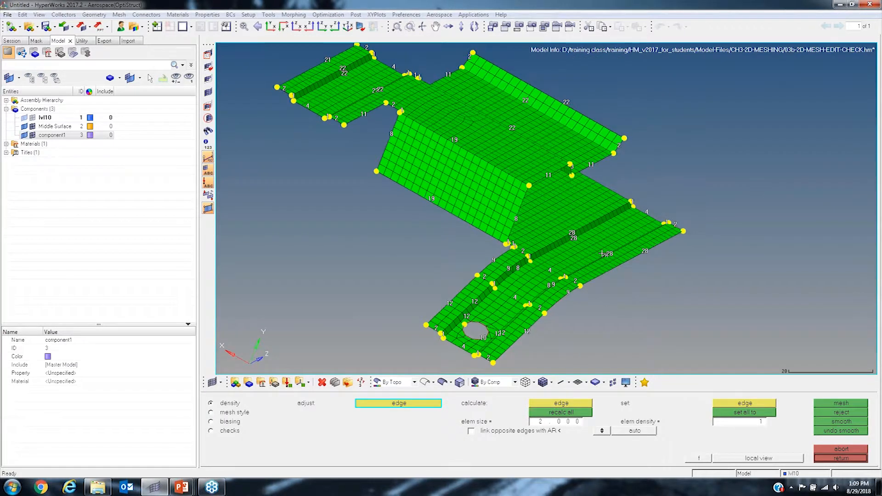
left_click_drag(507, 170, 496, 202, "ctrl")
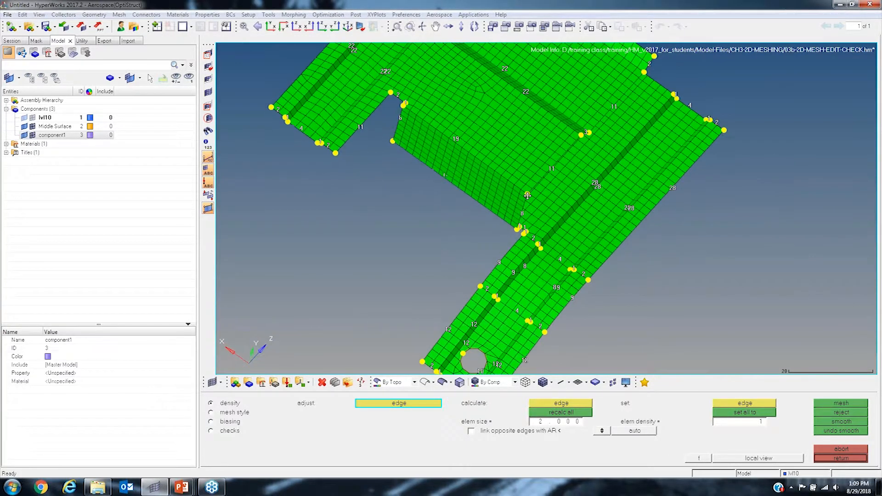
right_click_drag(483, 103, 508, 222, "ctrl")
mouse_move(499, 220)
left_mouse_down("ctrl")
mouse_move(521, 223)
mouse_move(512, 225)
left_mouse_up("ctrl")
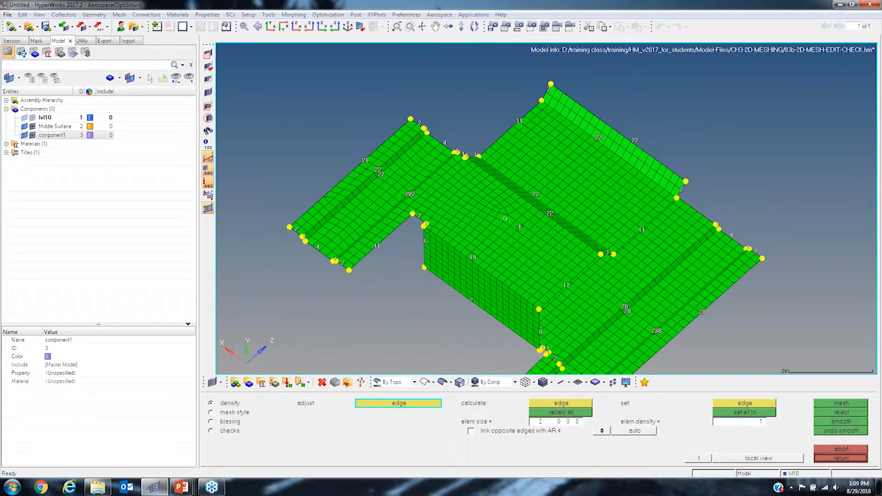
scroll(512, 225, "up", 5)
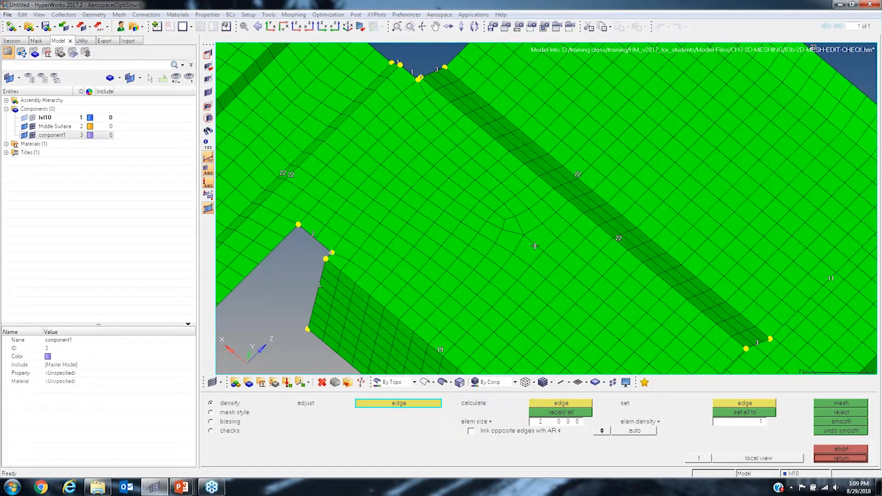
scroll(516, 231, "down", 4)
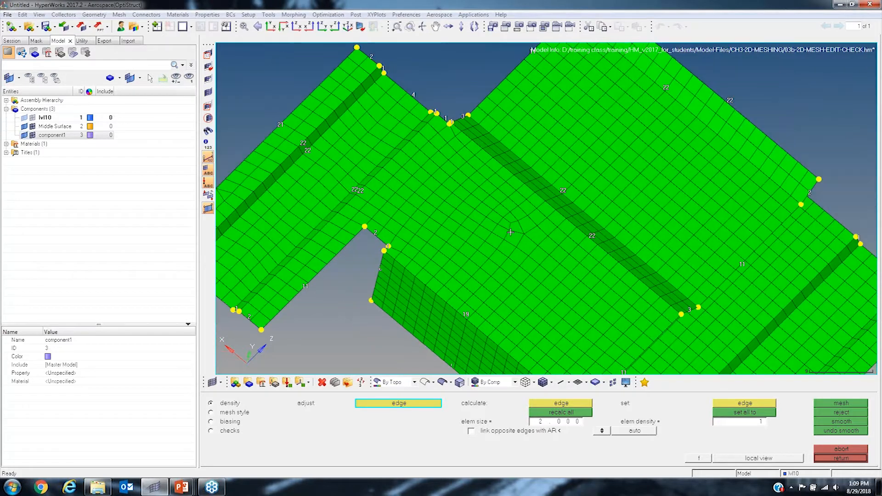
scroll(534, 239, "down", 2)
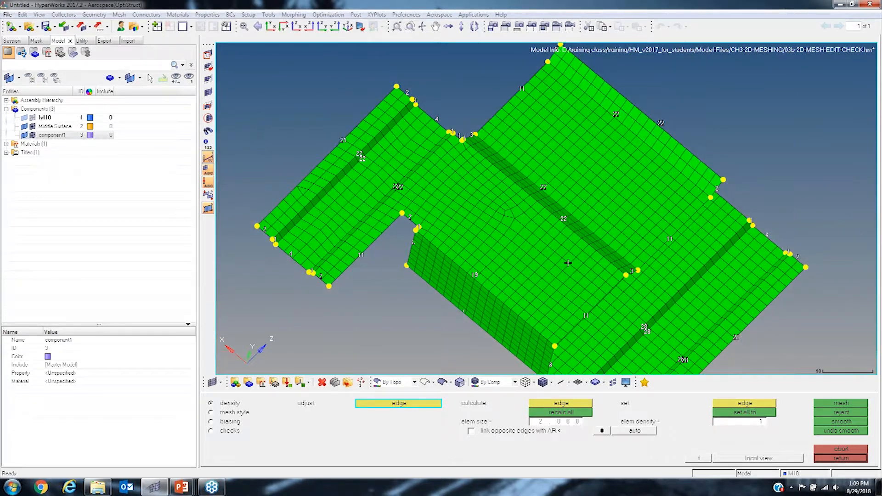
right_click_drag(582, 303, 544, 257, "ctrl")
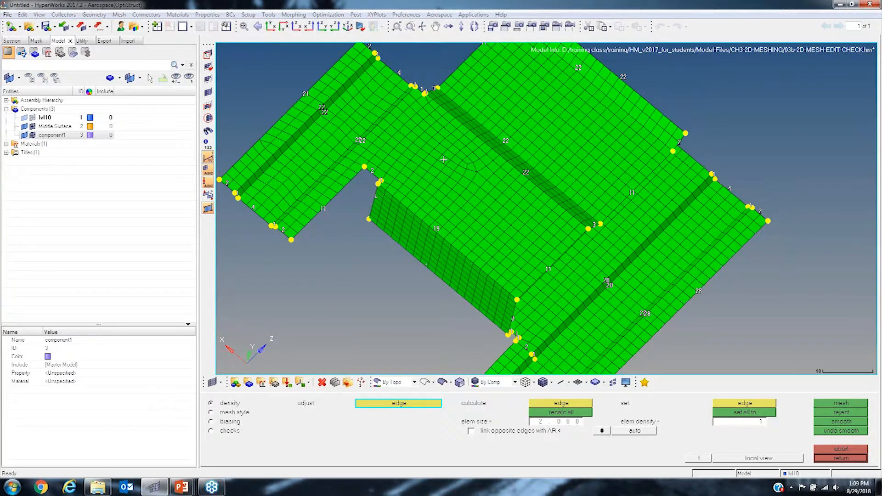
Raise the element density of the central panel's 11-element edge to 13 and leave the interactive meshing.
left_click(548, 269)
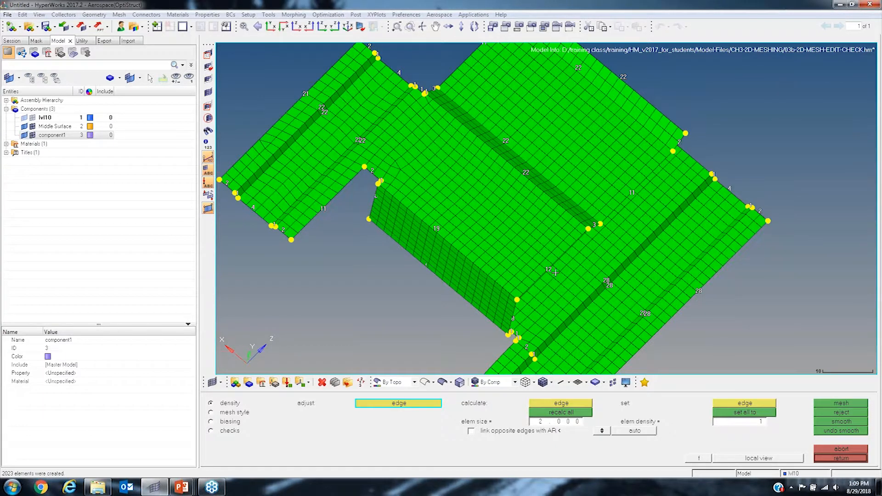
scroll(556, 273, "up", 3)
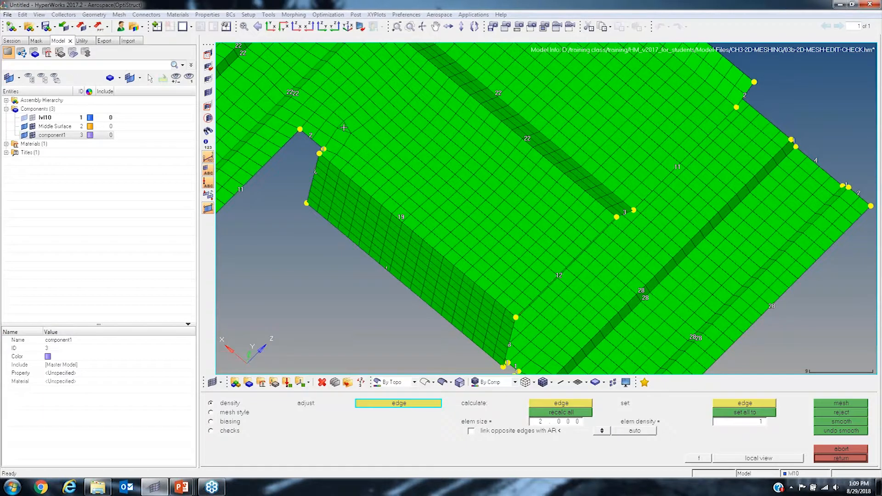
left_click(559, 276)
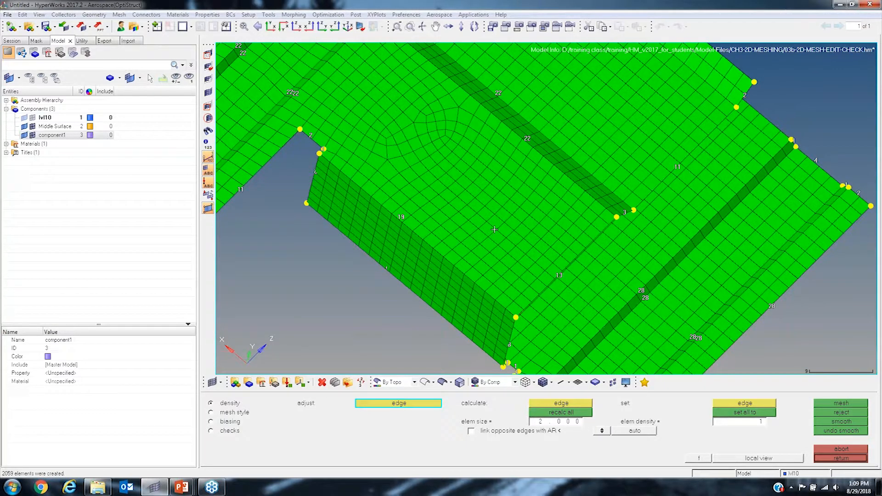
right_click_drag(432, 152, 484, 211, "ctrl")
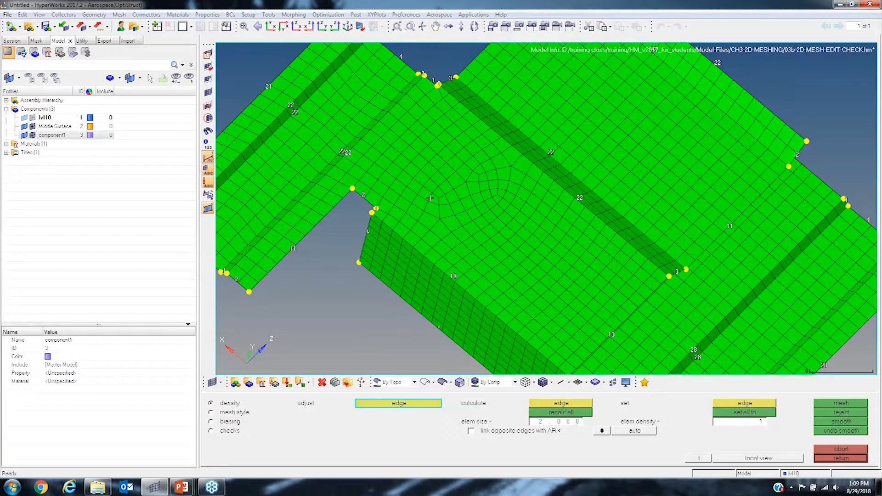
scroll(427, 195, "up", 2)
scroll(427, 195, "down", 2)
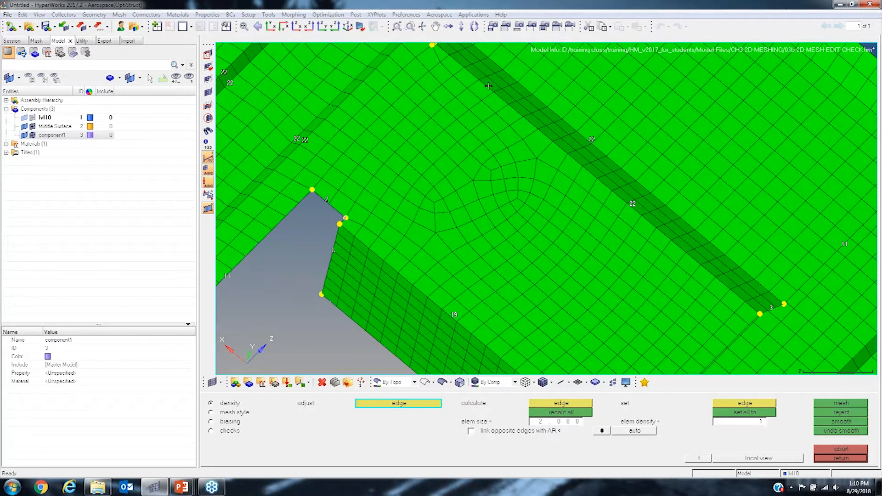
scroll(426, 156, "down", 3)
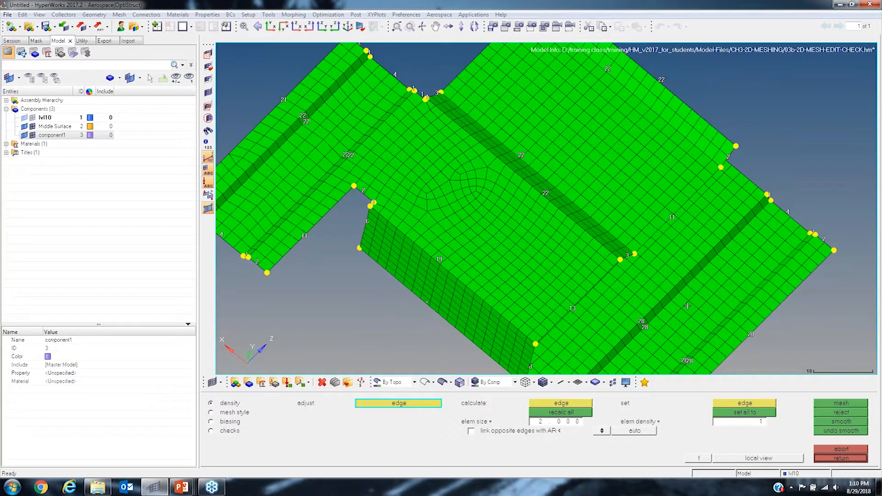
left_click(842, 450)
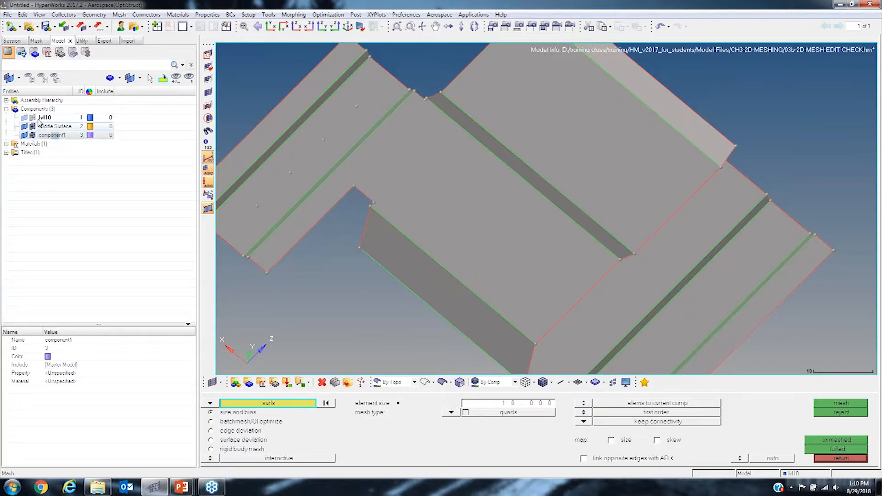
Show the elements of the lvl10 component and make component1 the current component.
left_click(33, 118)
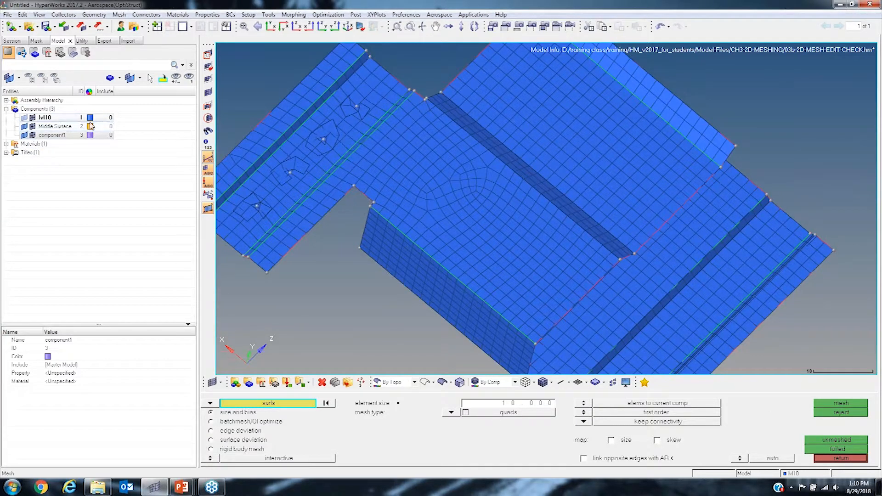
left_click(48, 119)
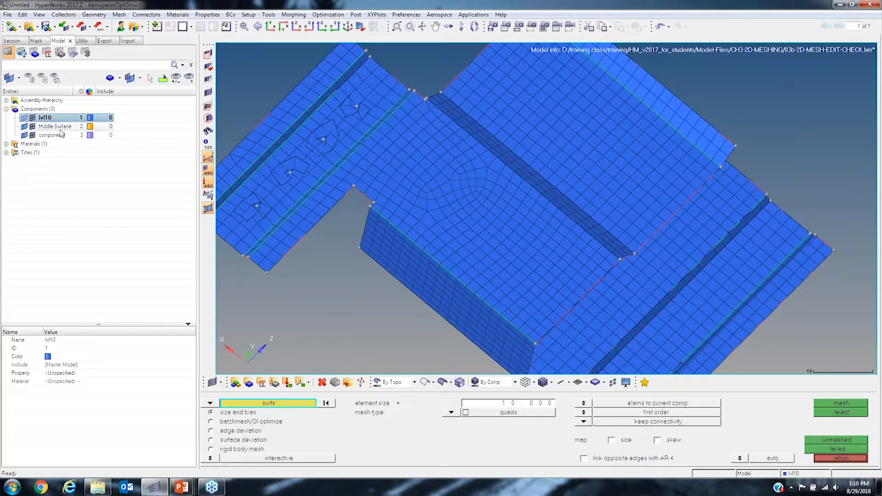
left_click(61, 138)
right_click(61, 137)
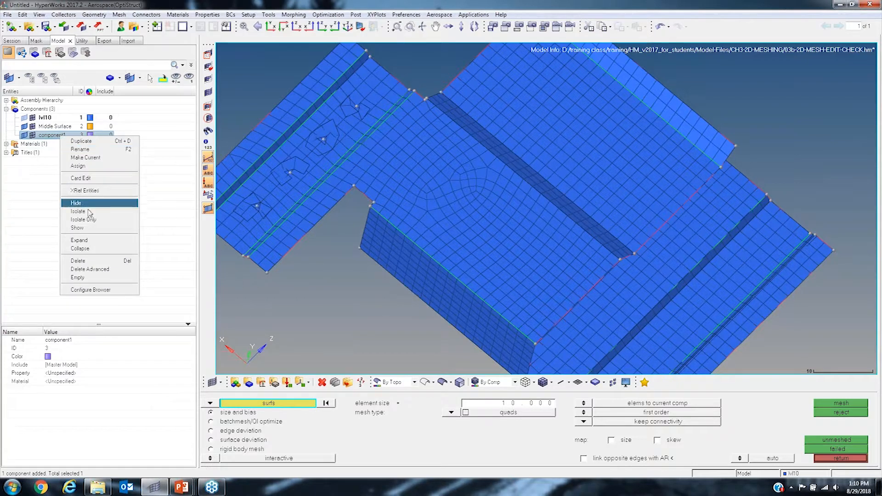
left_click(97, 157)
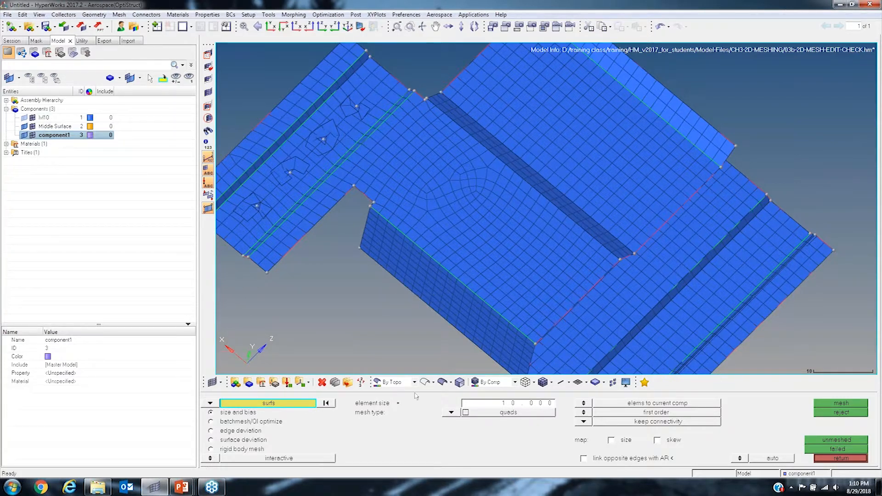
Remesh all displayed surfaces into component1 with an element size of 2.
left_click(308, 407)
left_click(305, 426)
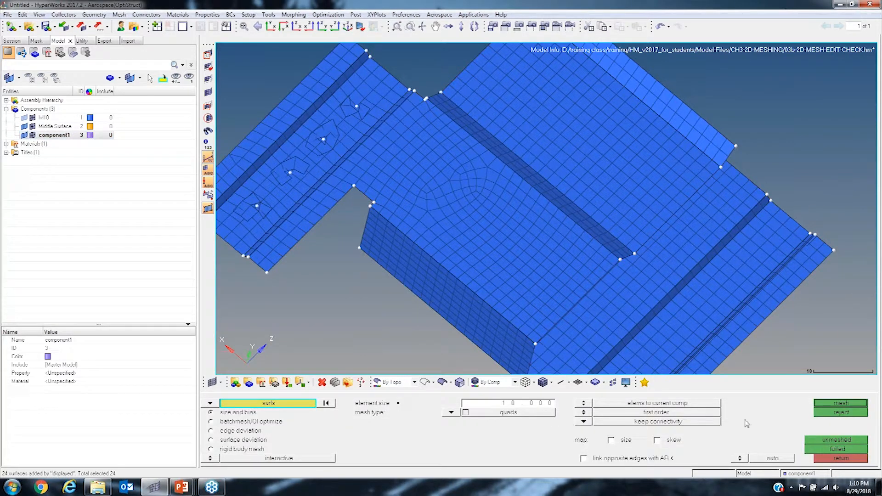
left_click(841, 403)
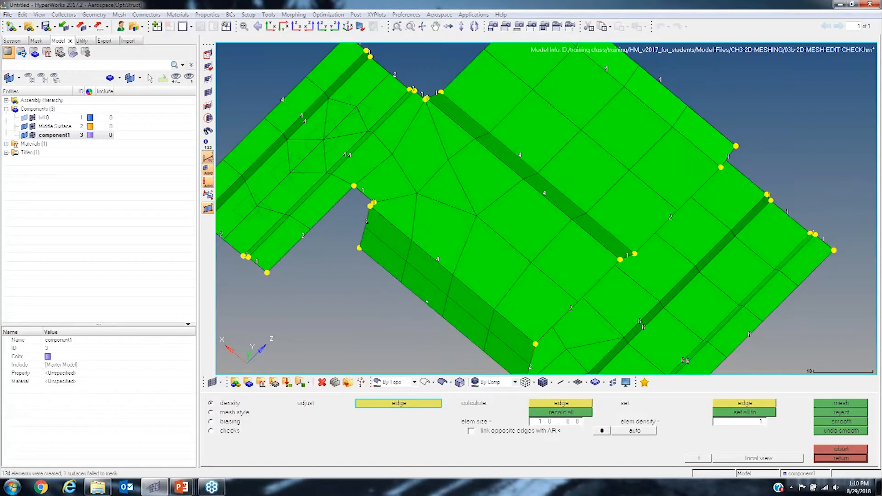
left_click_drag(546, 272, 542, 238, "ctrl")
left_click(557, 422)
type("2")
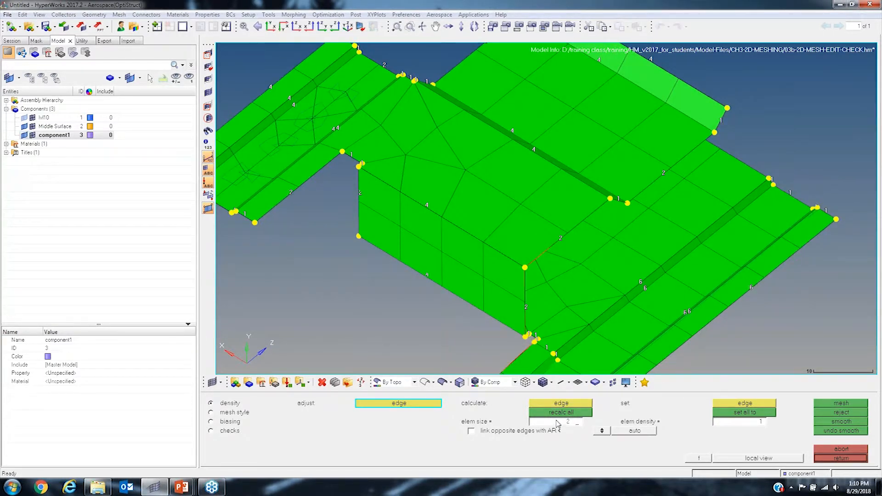
key("Return")
left_click(841, 403)
Accept the new component1 mesh and inspect its elements around the points on the side panel.
right_click_drag(462, 147, 578, 222, "ctrl")
left_click_drag(578, 222, 558, 244, "ctrl")
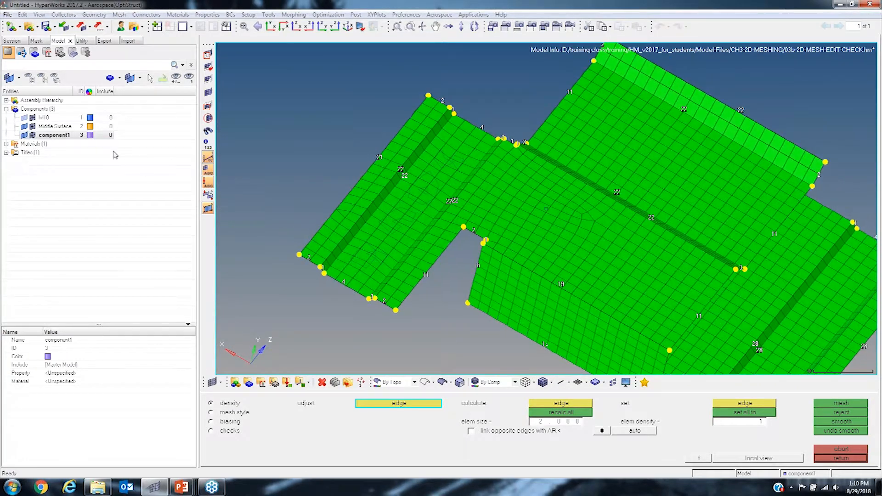
right_click_drag(411, 213, 385, 191, "ctrl")
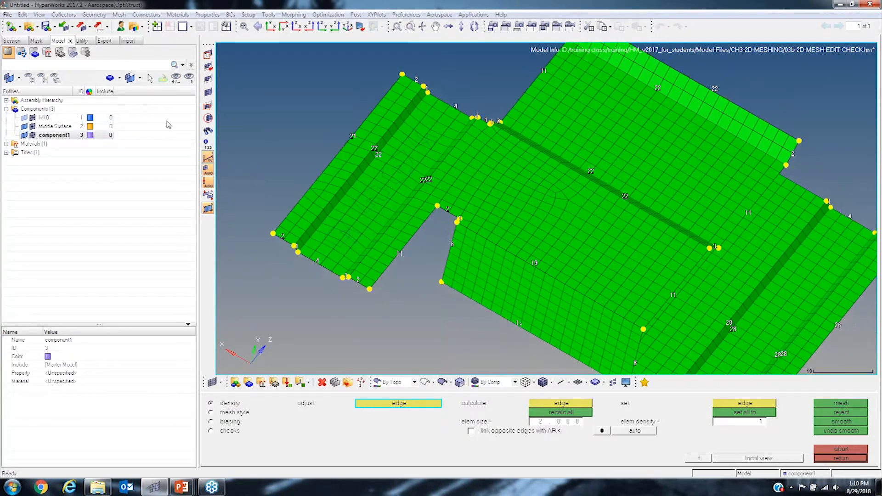
left_click(843, 459)
left_click_drag(561, 285, 589, 247, "ctrl")
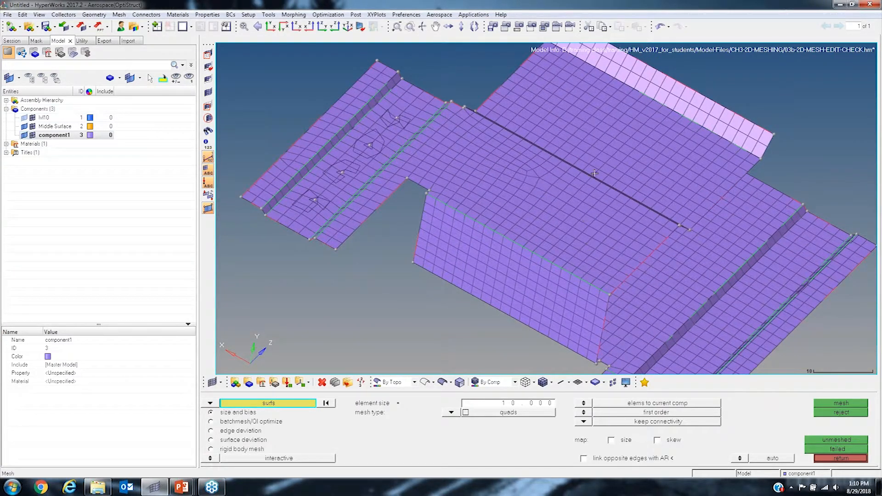
right_click_drag(538, 176, 514, 166, "ctrl")
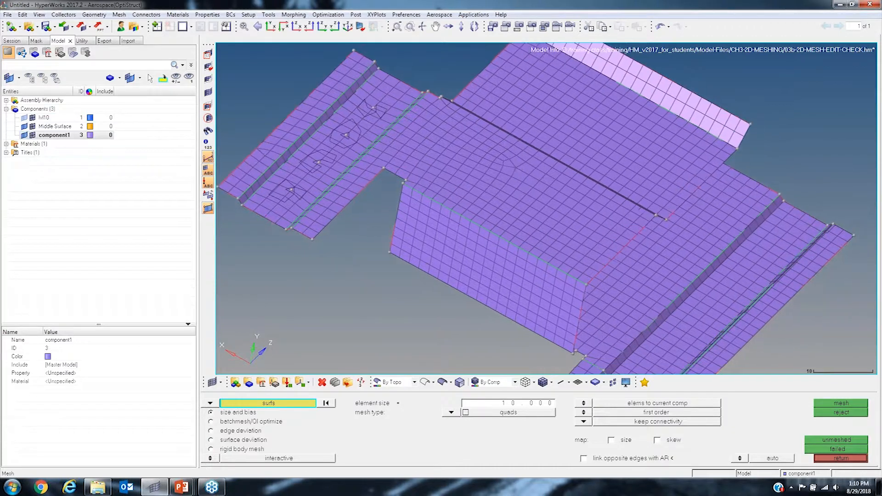
scroll(433, 157, "up", 5)
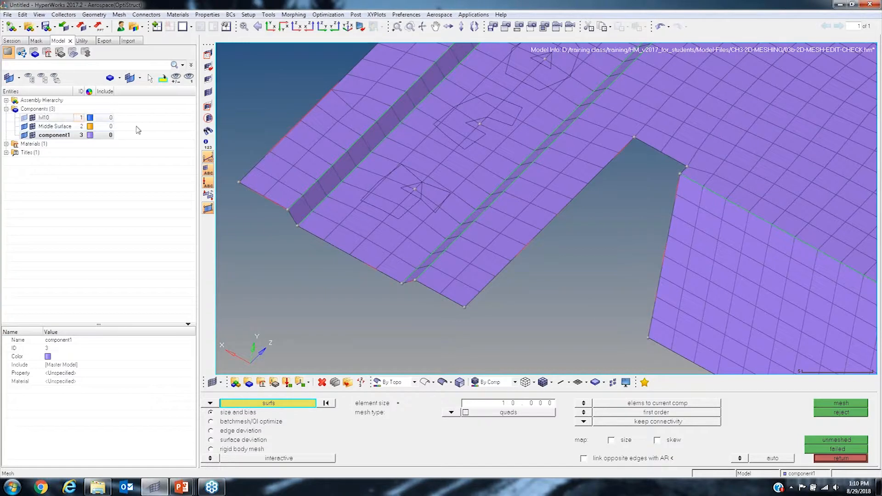
Hide the elements of component1 to expose the leftover elements around the points on the side panel.
left_click(32, 135)
right_click_drag(524, 88, 533, 165, "ctrl")
scroll(512, 178, "down", 2)
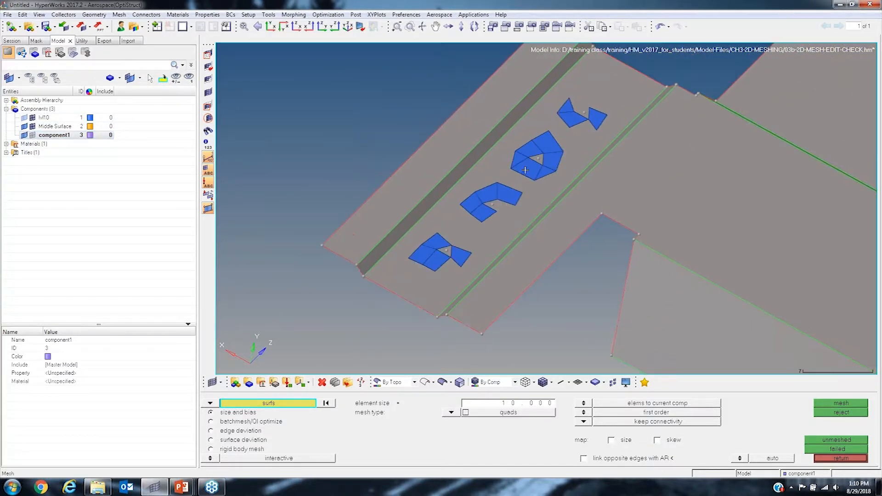
Delete all the leftover blue elements around the four points on the side panel.
left_click(322, 382)
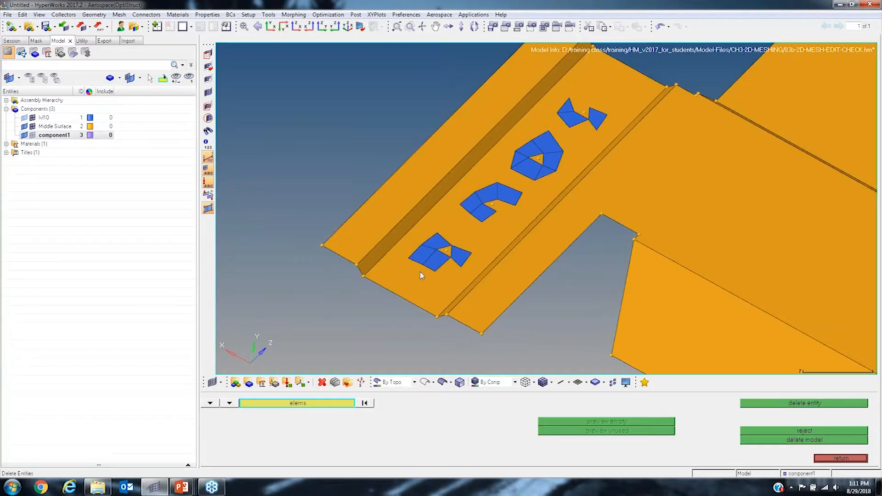
left_click(423, 258)
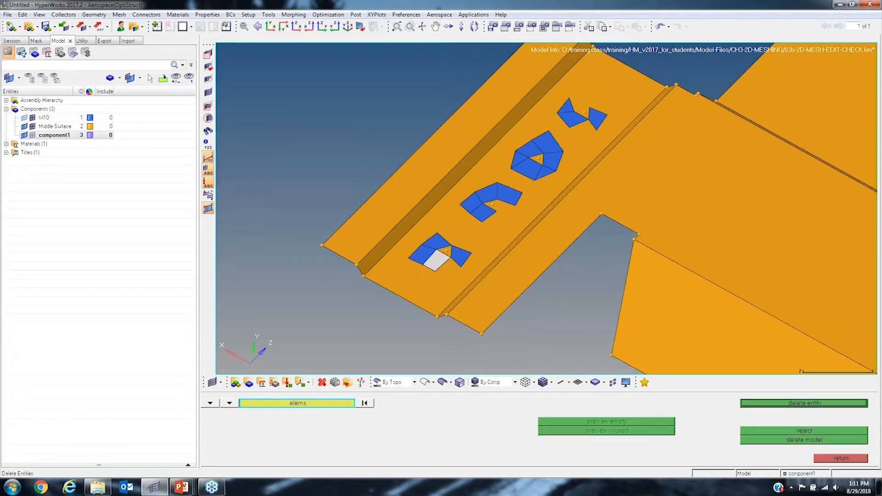
left_click(421, 255)
left_click(436, 242)
left_click(460, 256)
left_click(482, 213)
left_click(472, 203)
left_click(488, 193)
left_click(506, 198)
left_click(525, 165)
left_click_drag(412, 71, 662, 199)
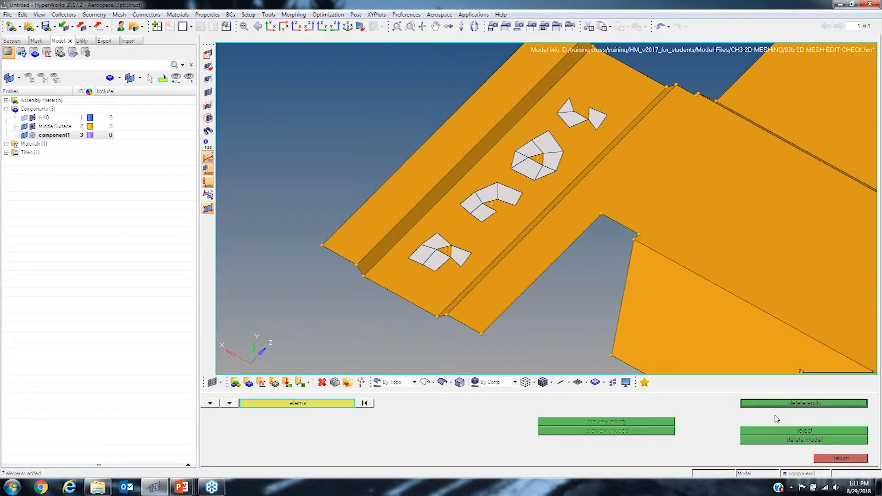
left_click(805, 403)
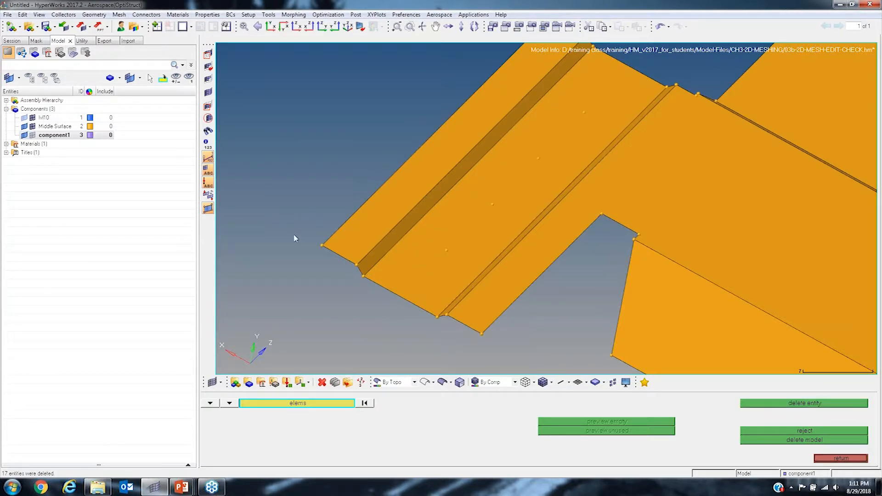
Show the elements of component1 again and leave the element deletion.
left_click(33, 136)
left_click(33, 135)
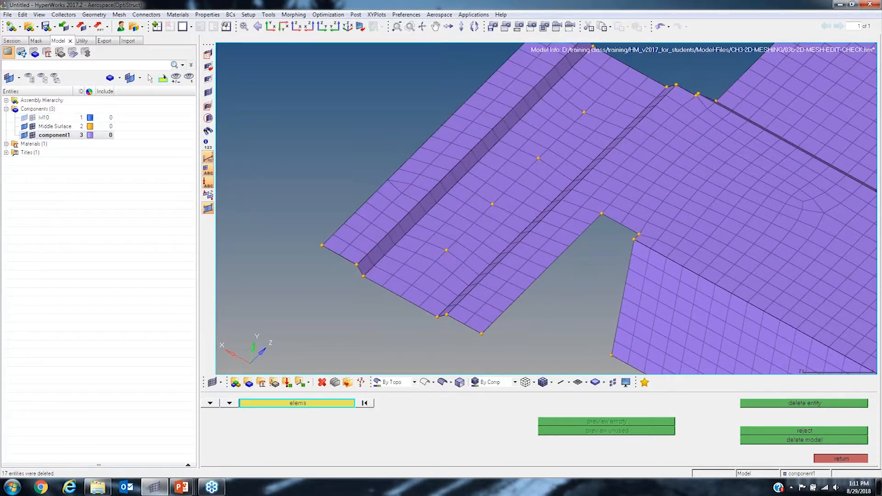
left_click(834, 457)
Examine the component1 mesh around the central panel's notch and open the quick edit tool for geometry.
right_click_drag(663, 253, 585, 248, "ctrl")
scroll(585, 248, "down", 3, "ctrl")
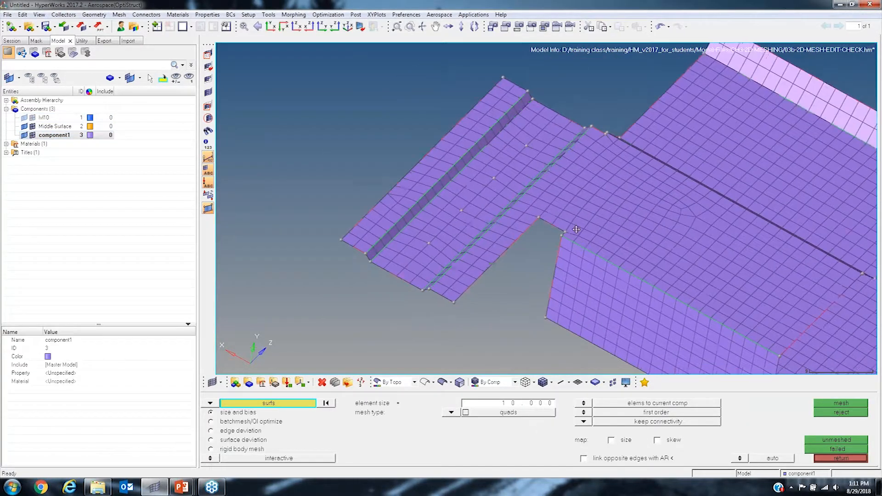
right_click_drag(680, 237, 564, 195, "ctrl")
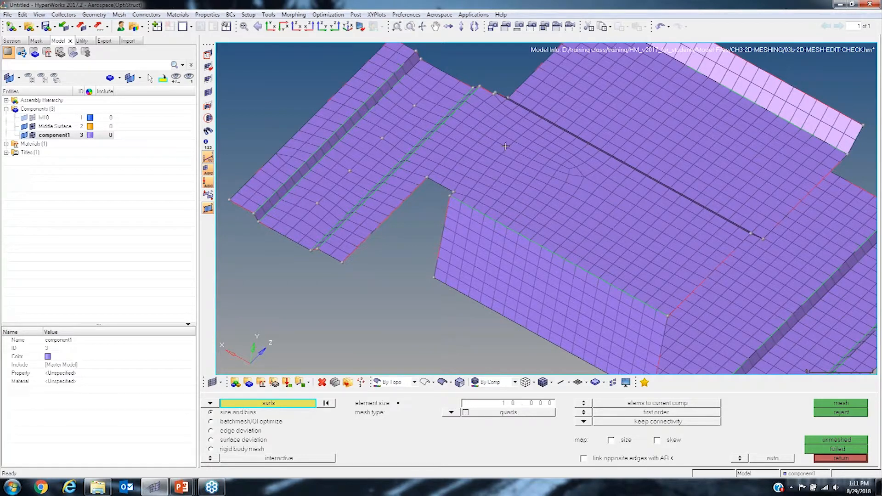
scroll(451, 190, "up", 4)
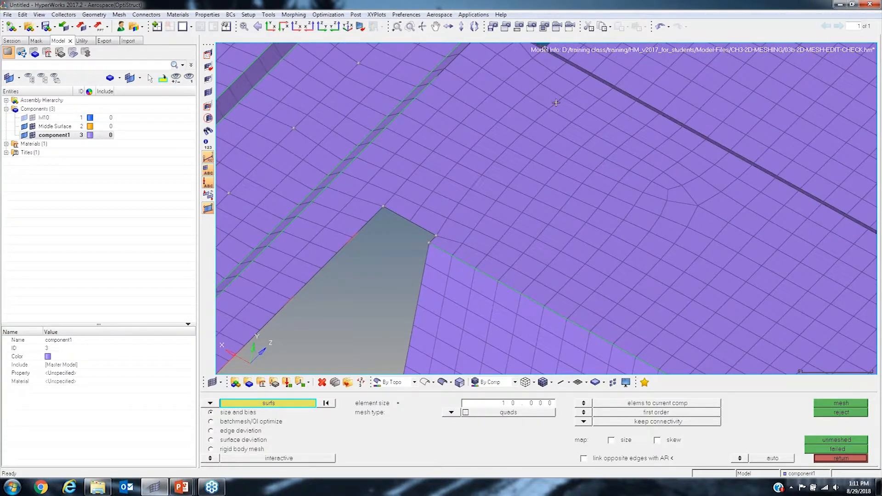
scroll(520, 263, "down", 5)
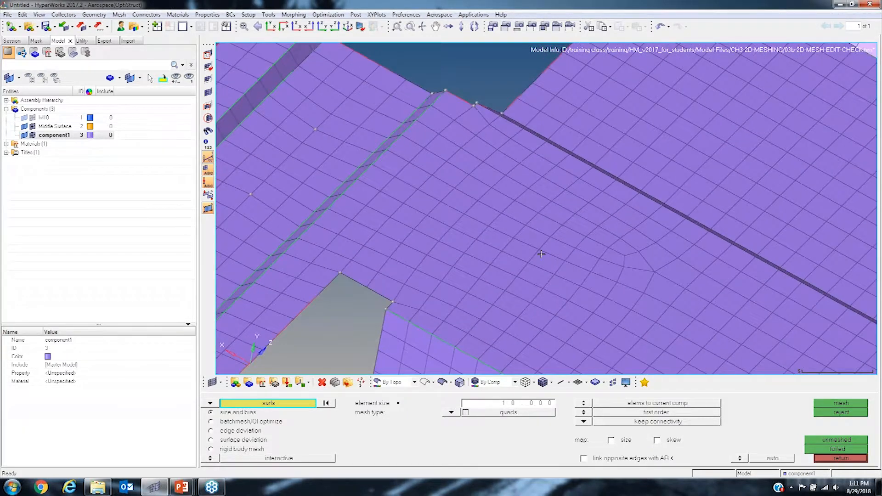
left_click_drag(478, 261, 529, 215, "ctrl")
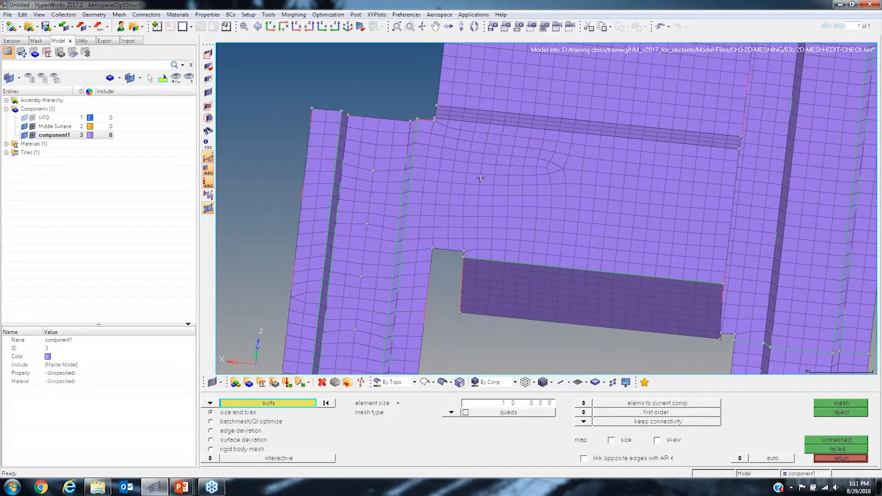
left_click(841, 459)
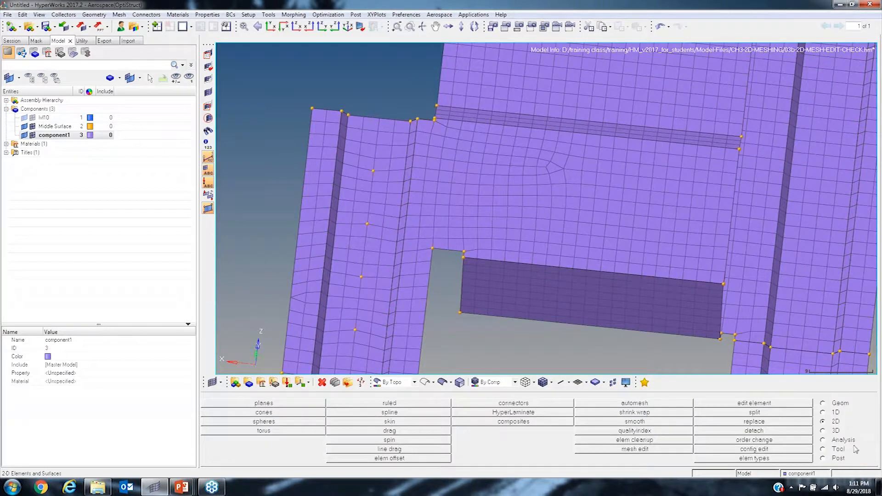
left_click(823, 405)
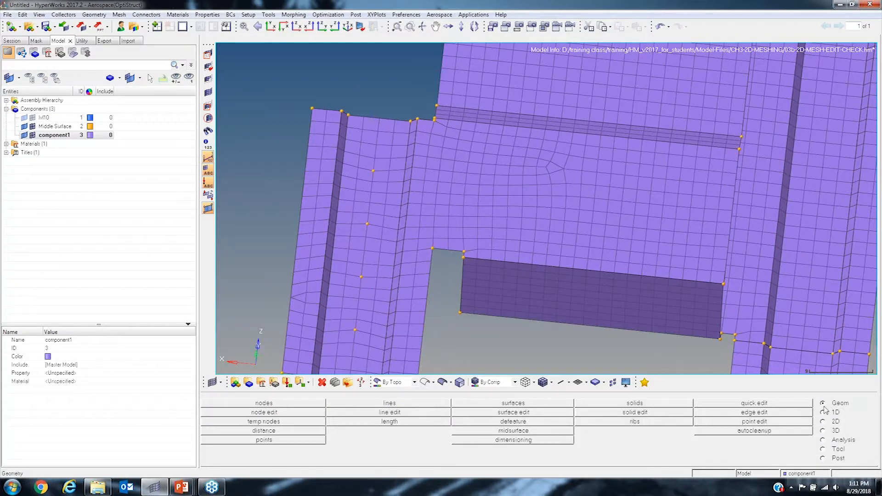
left_click(751, 405)
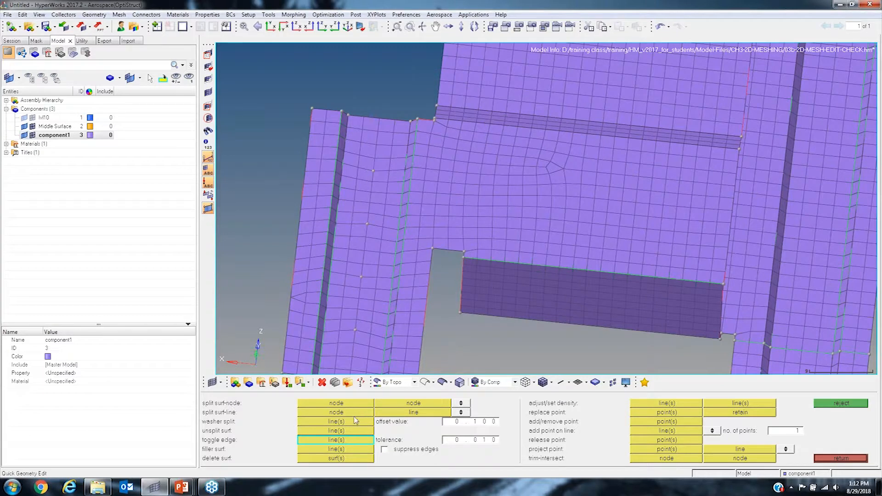
Try to split the central panel surface node to node from the notch corner to the opposite edge, and reject the split.
left_click(353, 404)
left_click(464, 252)
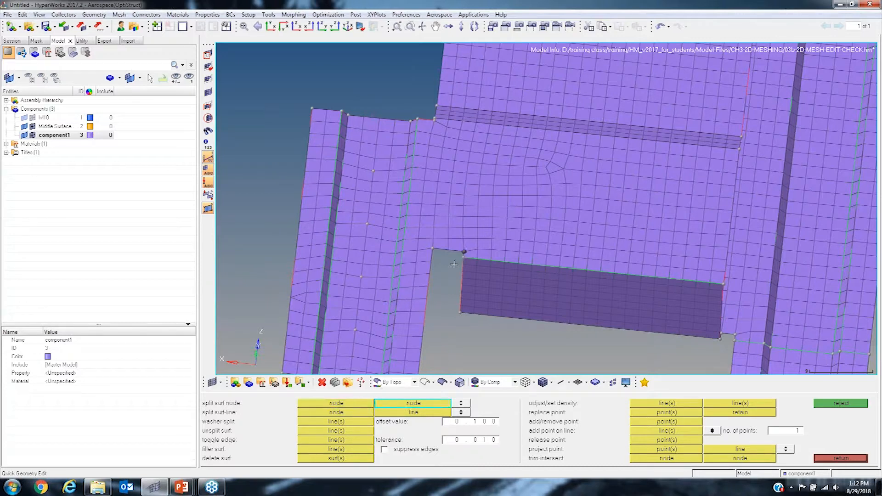
left_click(479, 120)
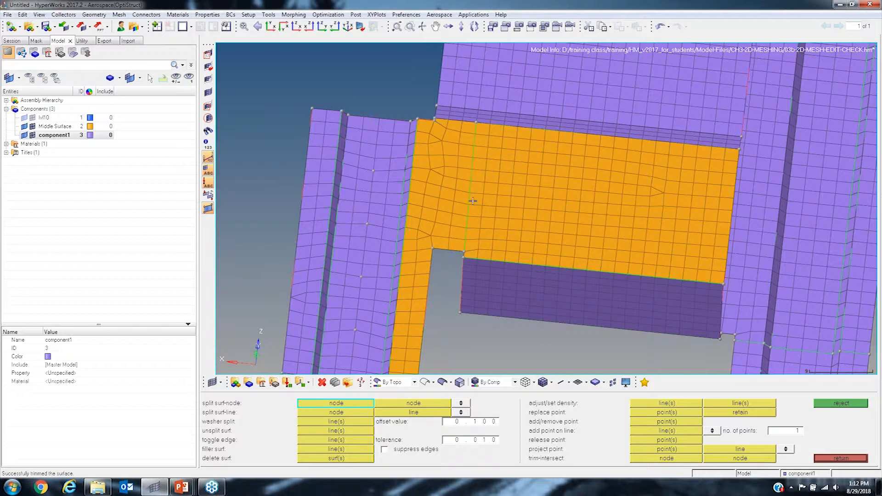
scroll(472, 169, "up", 4)
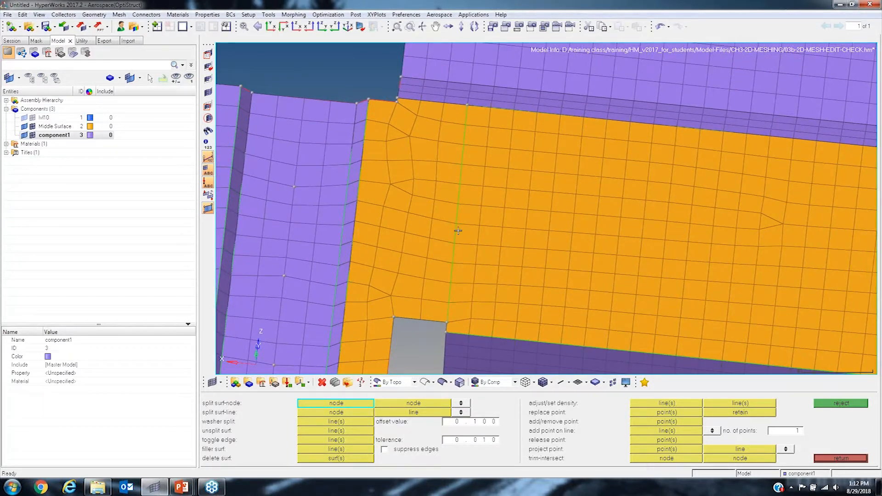
left_click(851, 405)
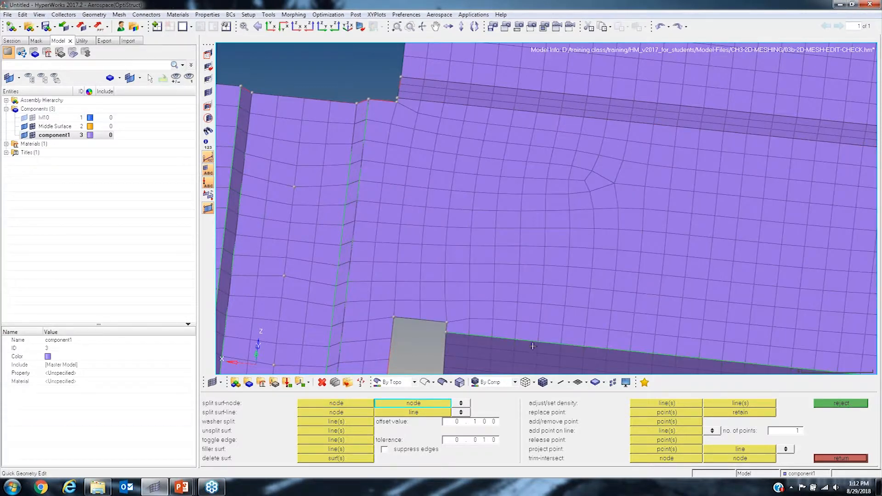
Split the central panel surface from the notch corner point to the opposite edge line beside the narrow strip.
left_click(336, 413)
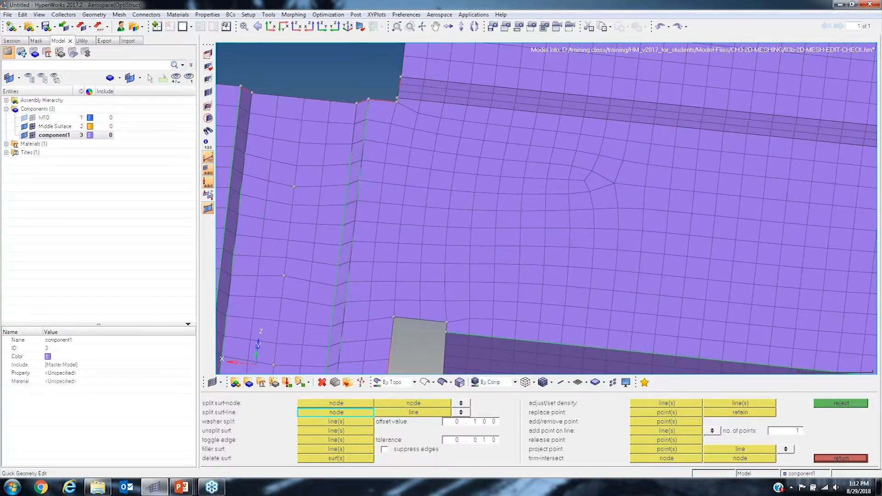
left_click(448, 322)
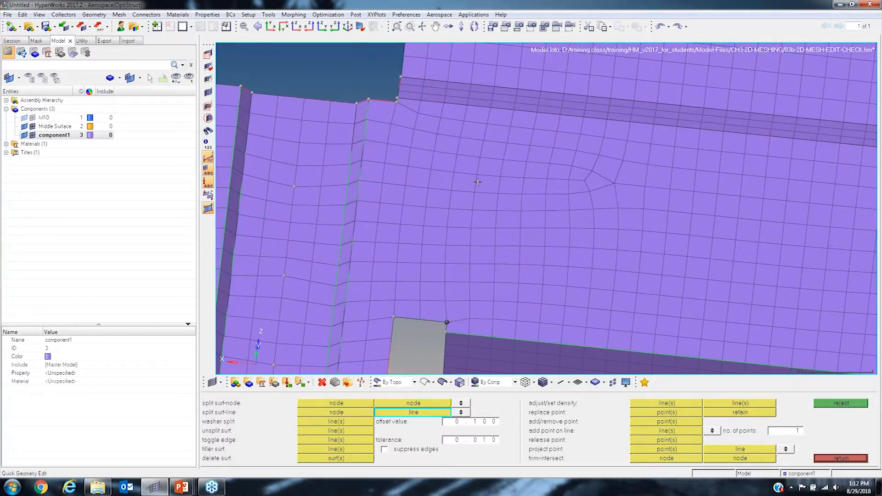
left_click(465, 104)
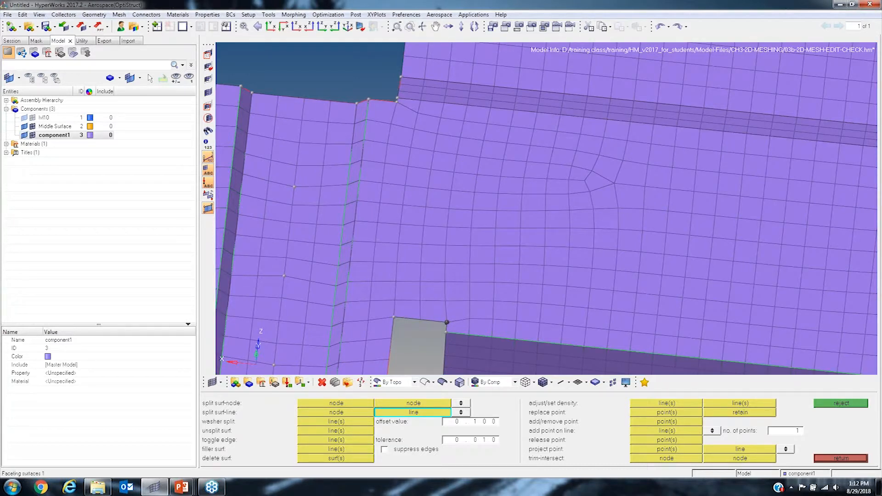
Try to split the central panel surface lengthwise from the notch corner to its far short edge, and reject the split.
scroll(460, 124, "up", 2)
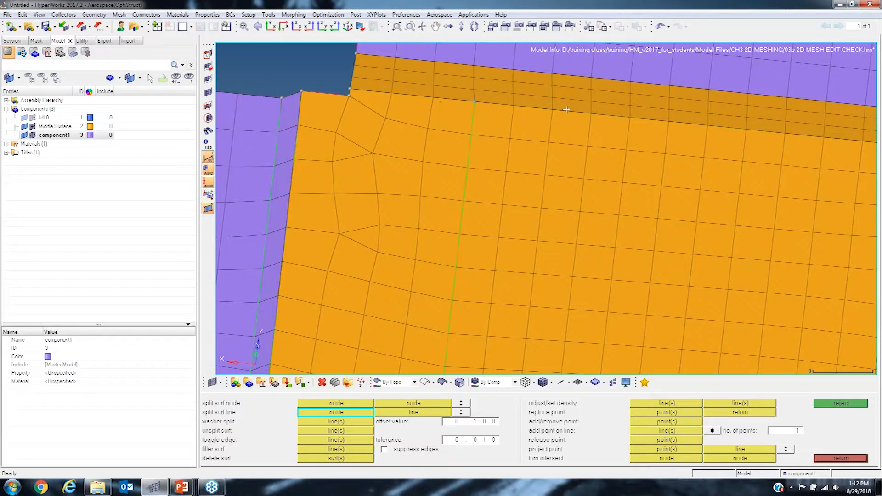
scroll(512, 116, "down", 5)
scroll(513, 115, "up", 1)
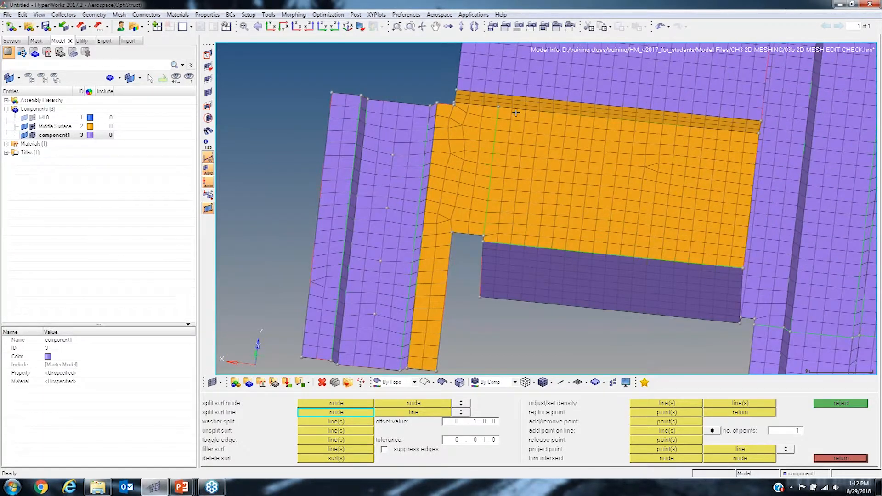
scroll(516, 112, "up", 2)
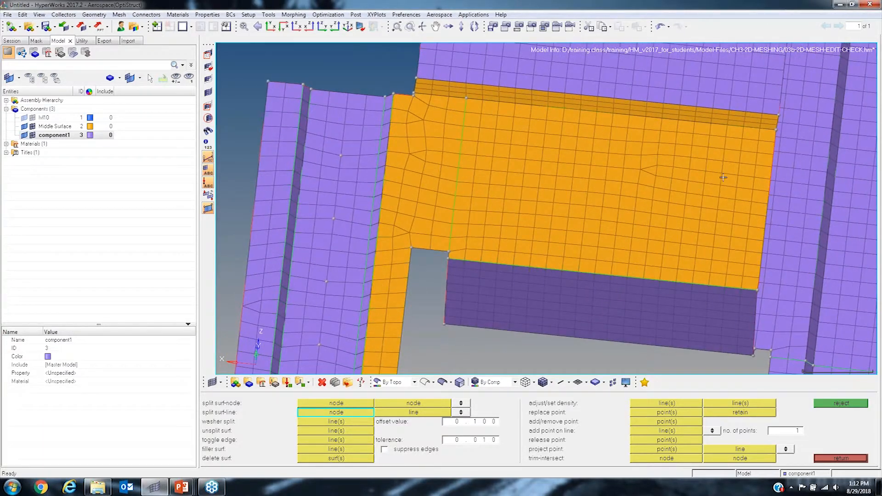
scroll(577, 152, "up", 1)
scroll(577, 152, "up", 1)
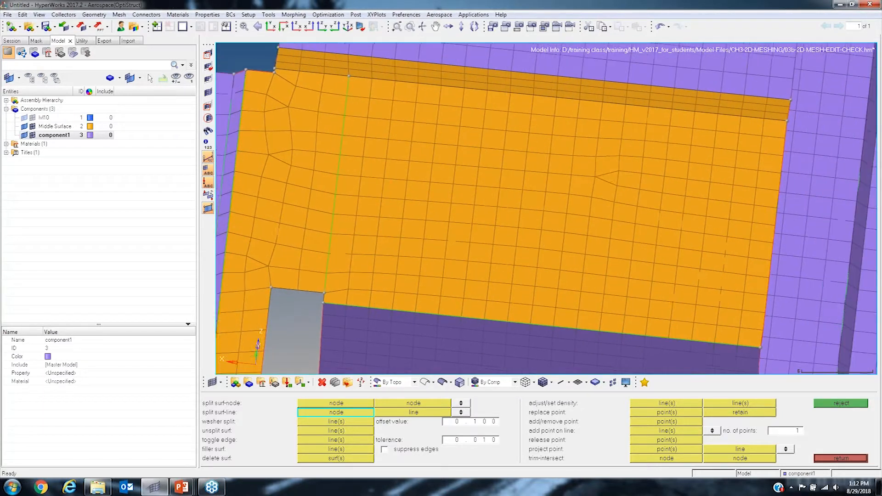
right_click_drag(577, 281, 573, 241, "ctrl")
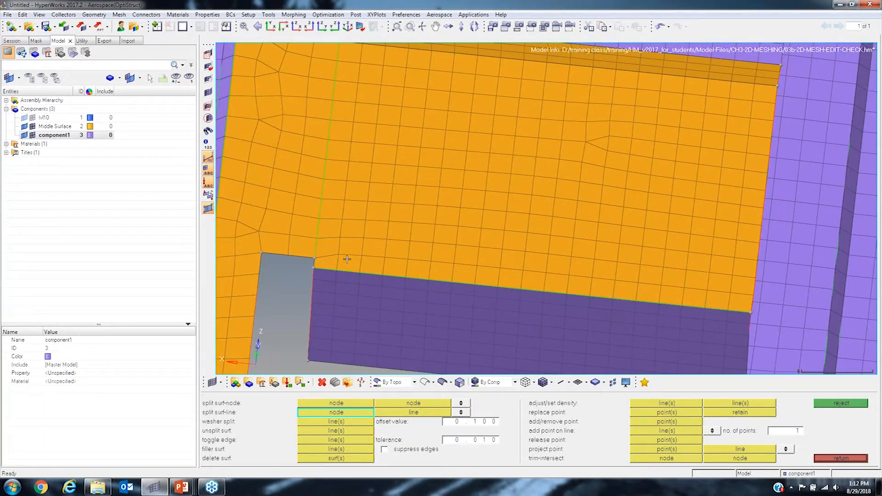
right_click_drag(704, 288, 707, 277, "ctrl")
left_click(318, 248)
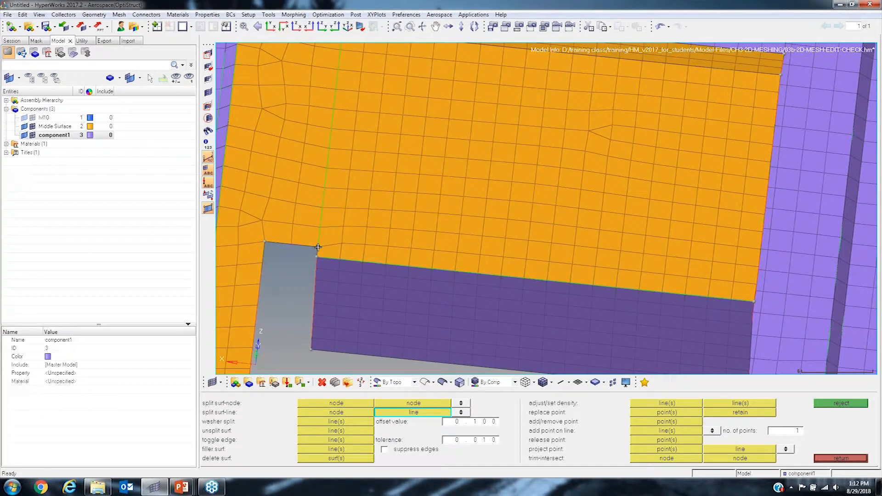
left_click(757, 288)
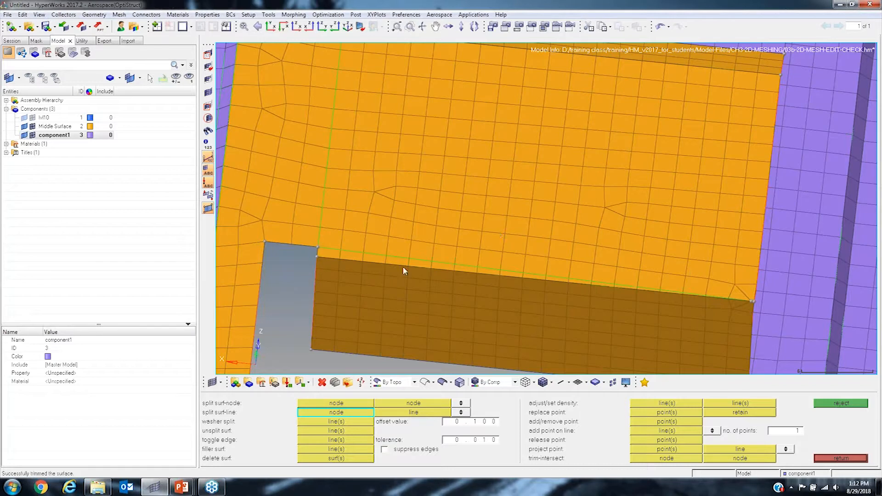
left_click(844, 404)
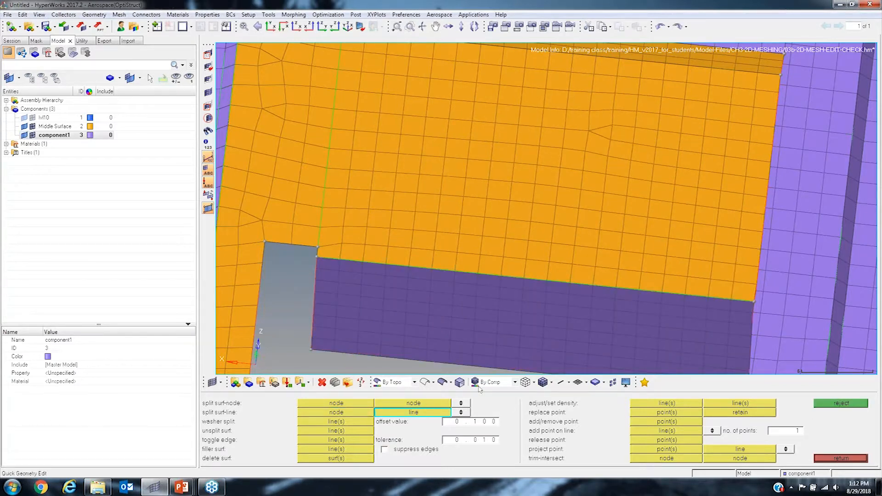
Leave quick edit and remesh all displayed surfaces into the current component with an element size of 10.
right_click_drag(379, 229, 365, 268, "ctrl")
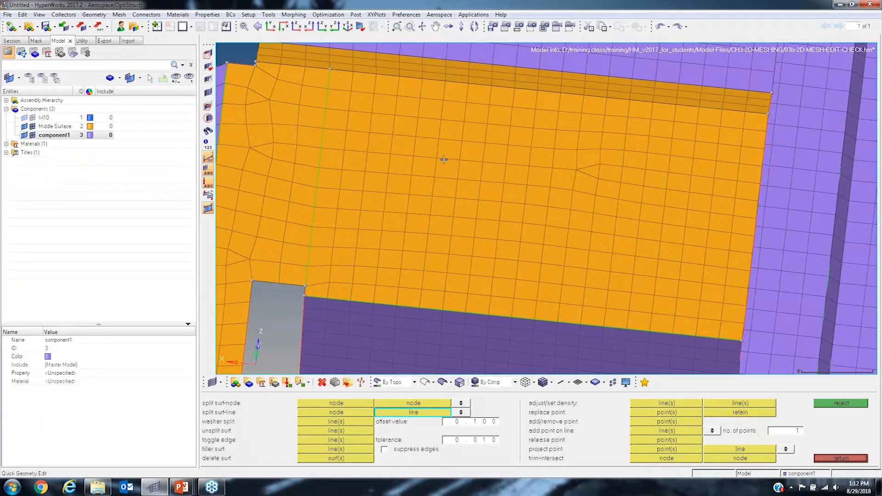
right_click_drag(444, 160, 489, 191, "ctrl")
scroll(489, 235, "down", 4, "ctrl")
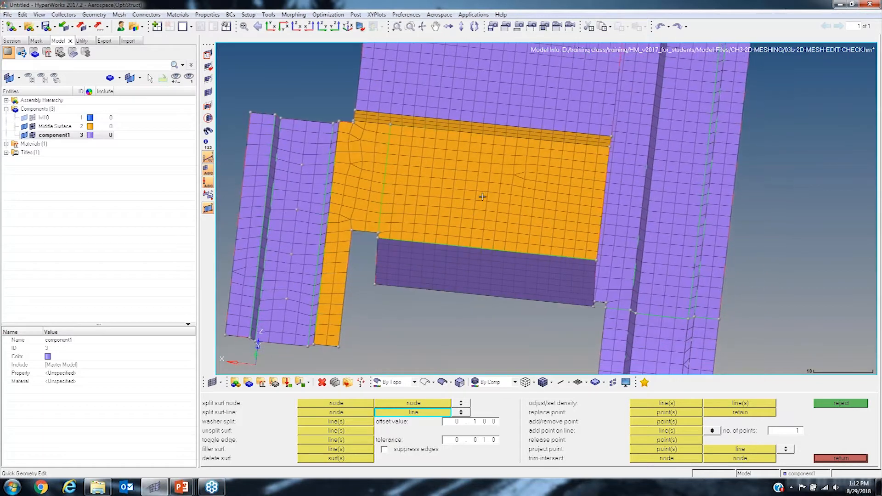
mouse_move(565, 251)
left_mouse_down("ctrl")
mouse_move(570, 260)
mouse_move(515, 224)
left_mouse_up("ctrl")
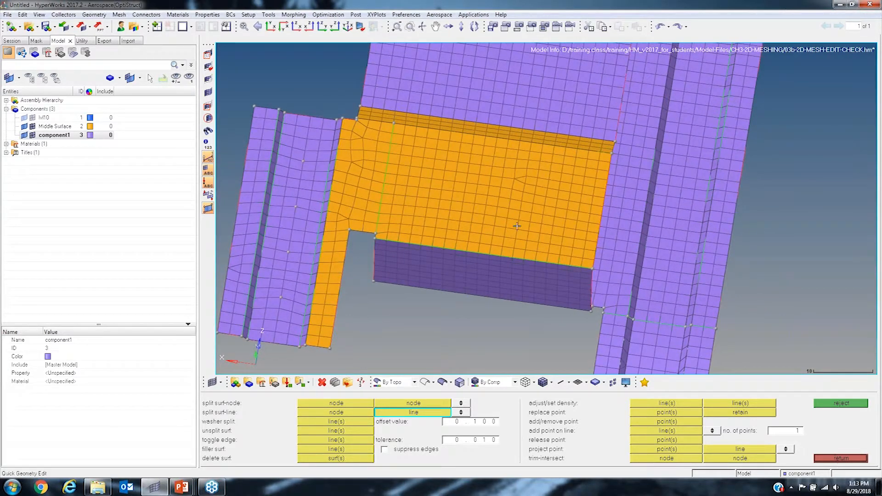
left_click(843, 460)
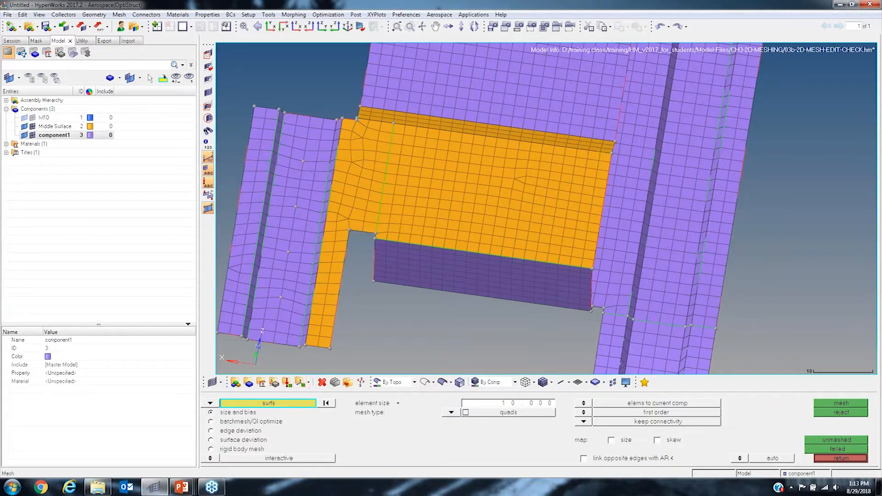
left_click(290, 403)
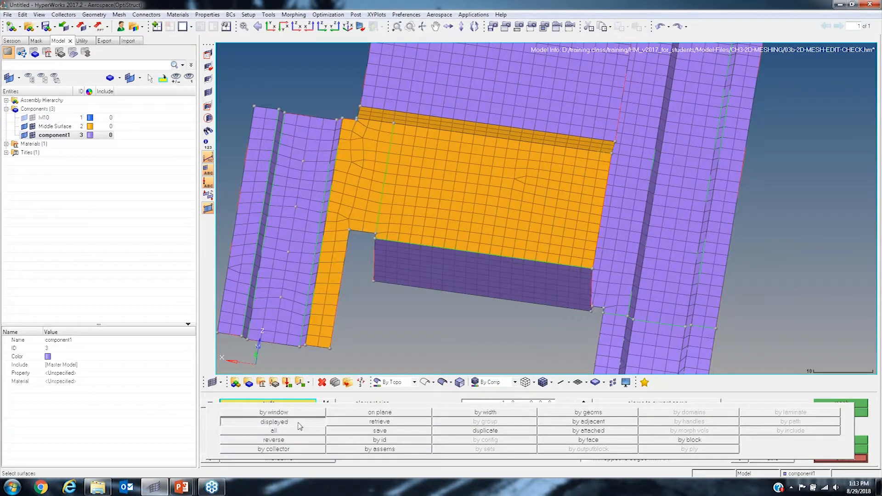
left_click(650, 412)
left_click(848, 405)
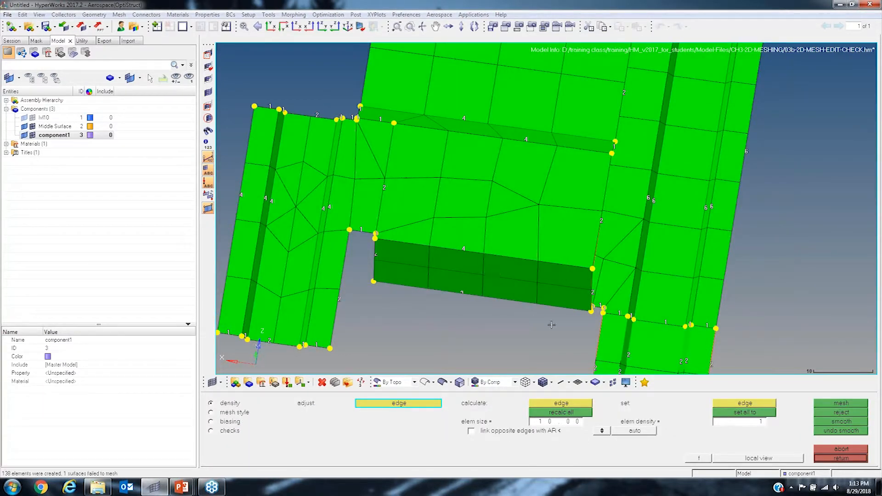
Set the element size to 2, recalculate all edge densities, and remesh all surfaces.
left_click(569, 423)
type("2")
key("Return")
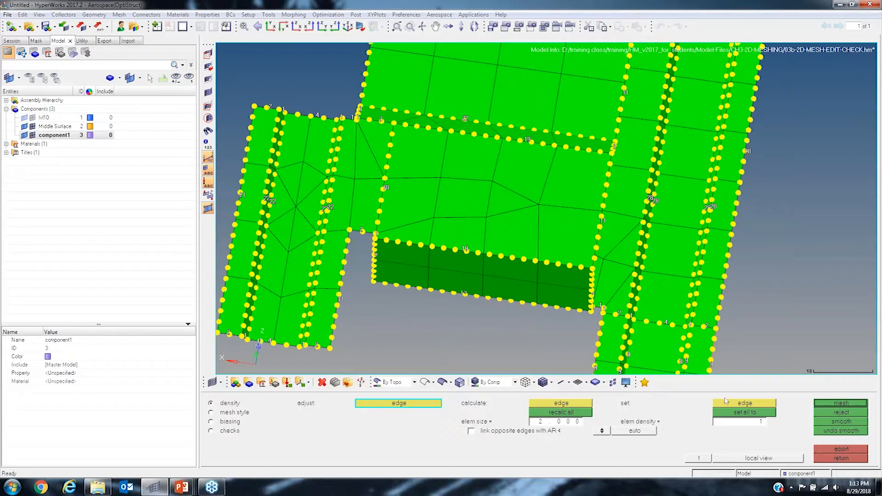
left_click(839, 403)
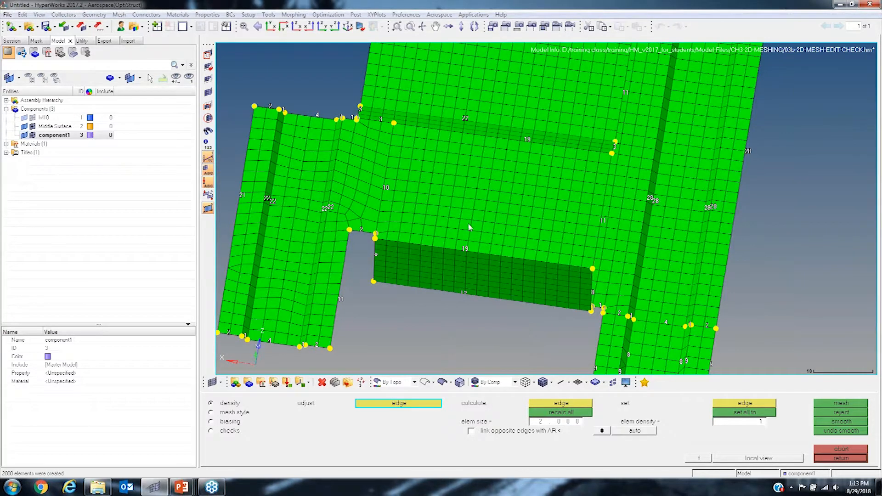
Examine the refined mesh flow around the notch and across the short leg.
right_click_drag(469, 228, 463, 235, "ctrl")
scroll(486, 230, "up", 3)
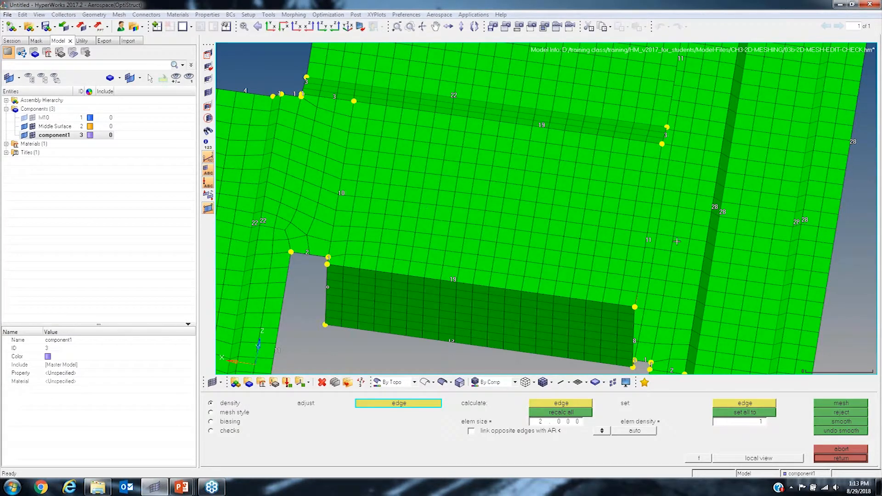
right_click_drag(578, 200, 768, 202, "ctrl")
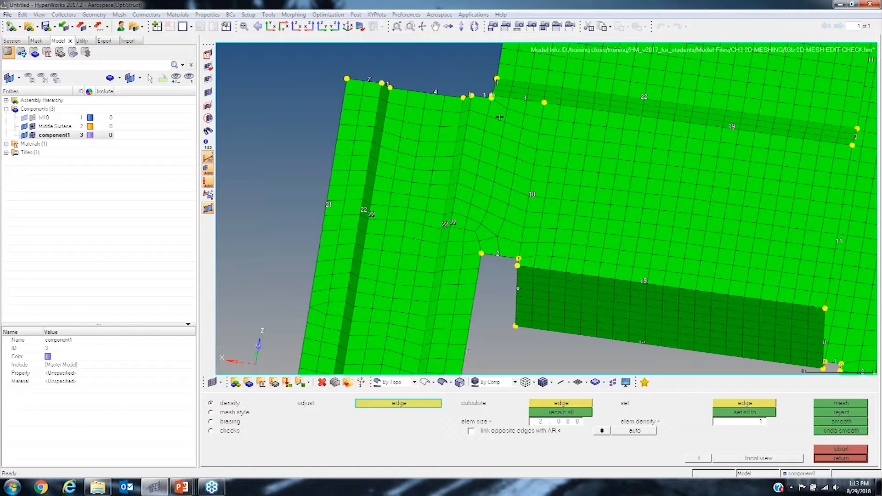
scroll(498, 101, "up", 5)
scroll(505, 105, "down", 3)
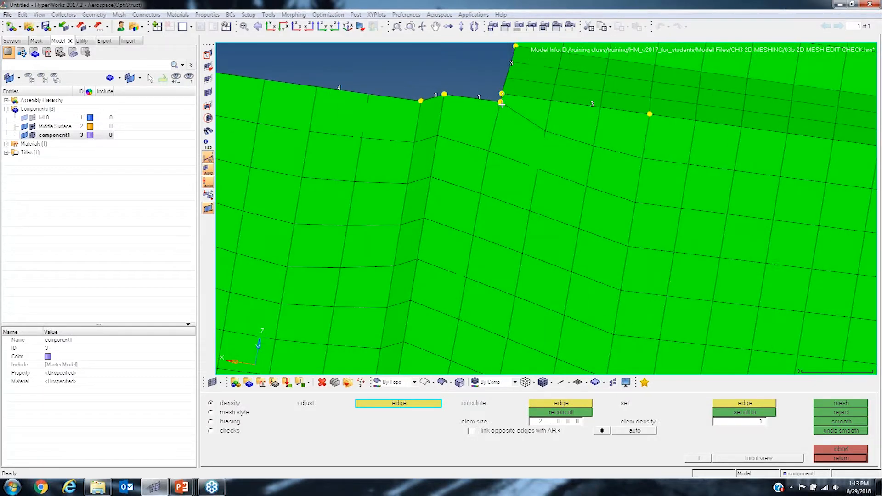
scroll(513, 139, "down", 2)
scroll(495, 232, "down", 5)
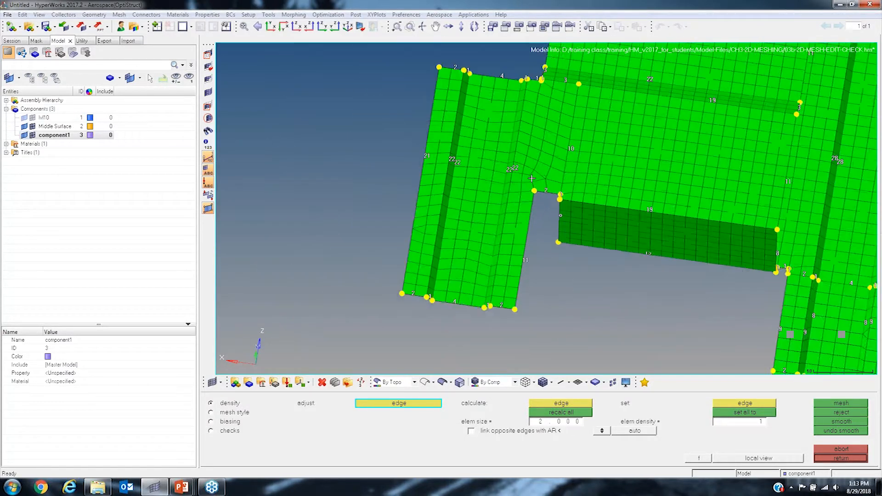
Raise the density of the short leg's outer free edge to 22, remesh, and accept the mesh.
scroll(445, 182, "up", 3)
left_click(440, 101)
middle_click(444, 100)
right_click_drag(503, 195, 469, 273, "ctrl")
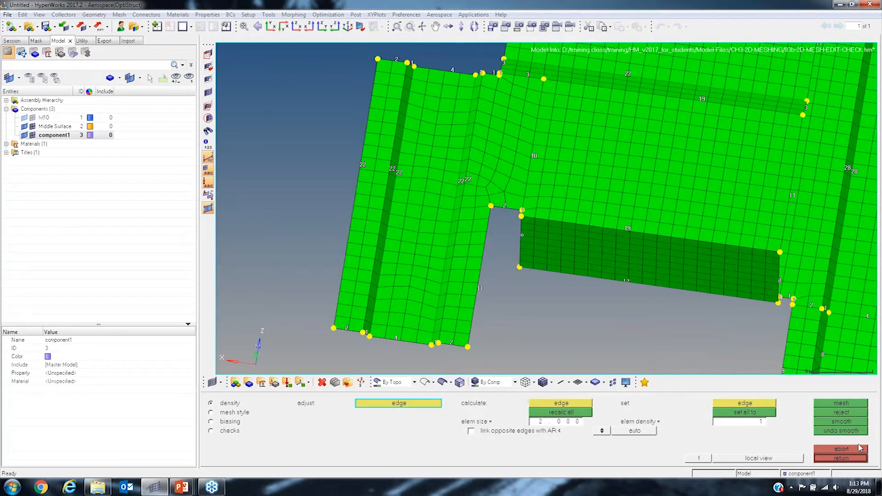
left_click(842, 459)
right_click_drag(440, 237, 421, 262, "ctrl")
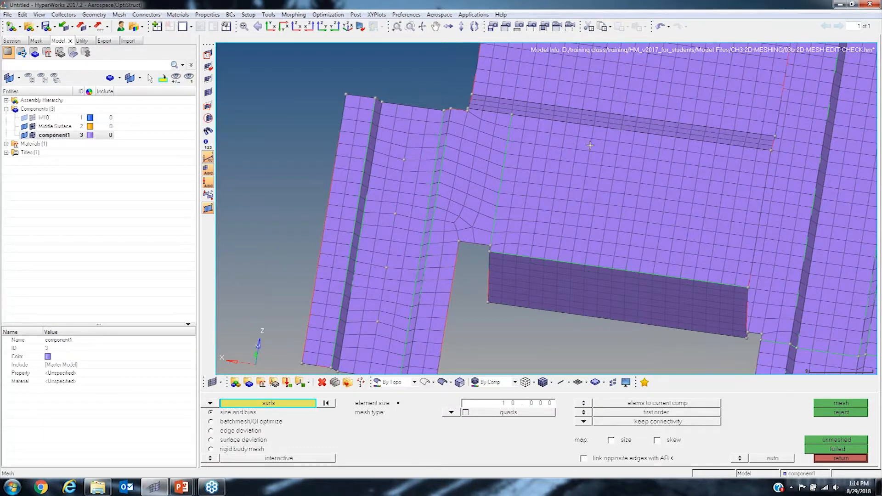
Remesh only the outer strip surface of the short leg interactively with an element size of 2.
scroll(590, 145, "down", 3)
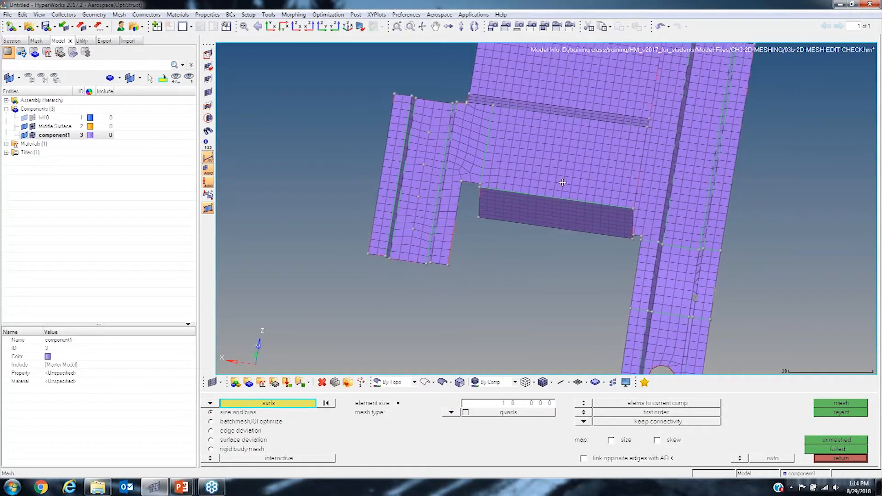
scroll(562, 182, "up", 3)
left_click(460, 156)
left_click(520, 403)
type("2")
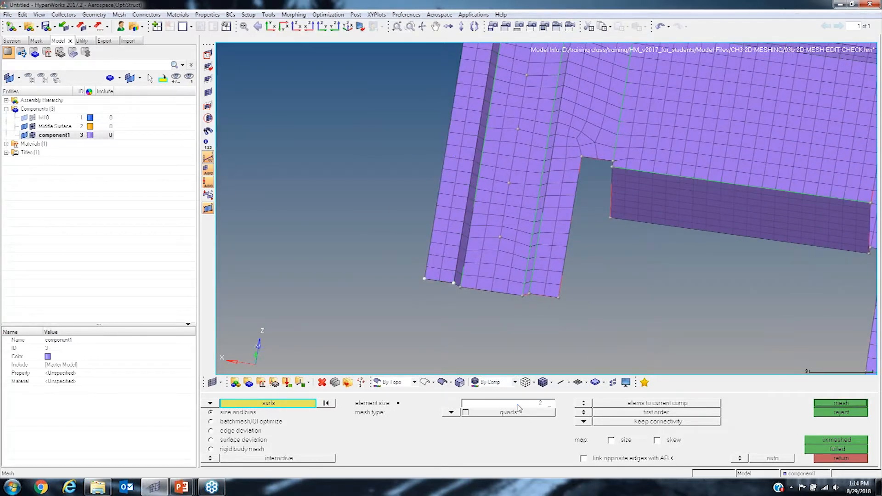
left_click(838, 404)
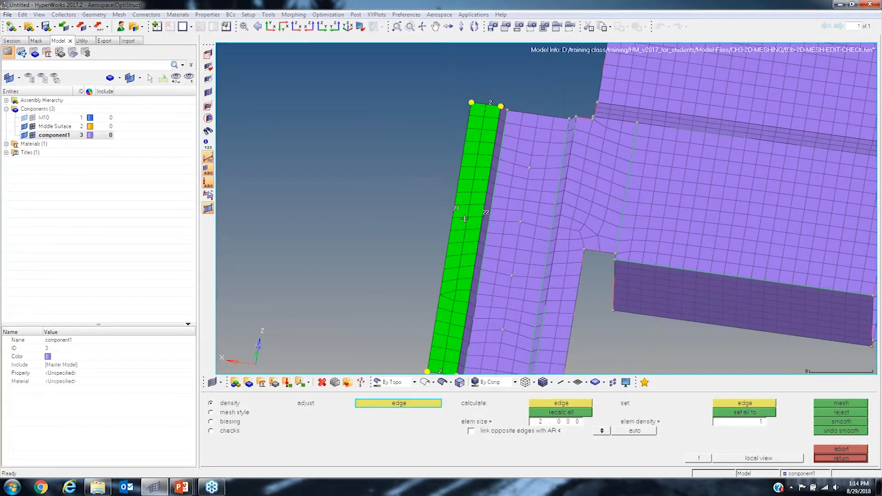
Set the outer strip's free long edge to a density of 22 and remesh the strip.
right_click_drag(453, 236, 470, 176, "ctrl")
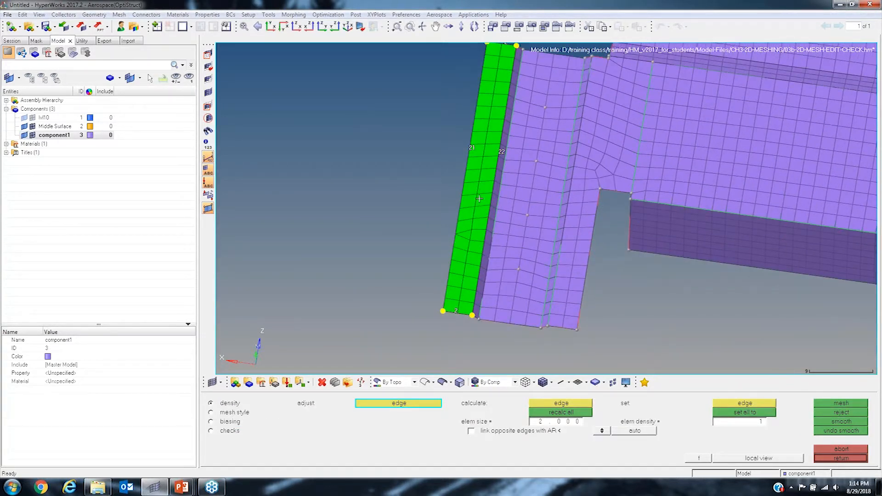
left_click(472, 148)
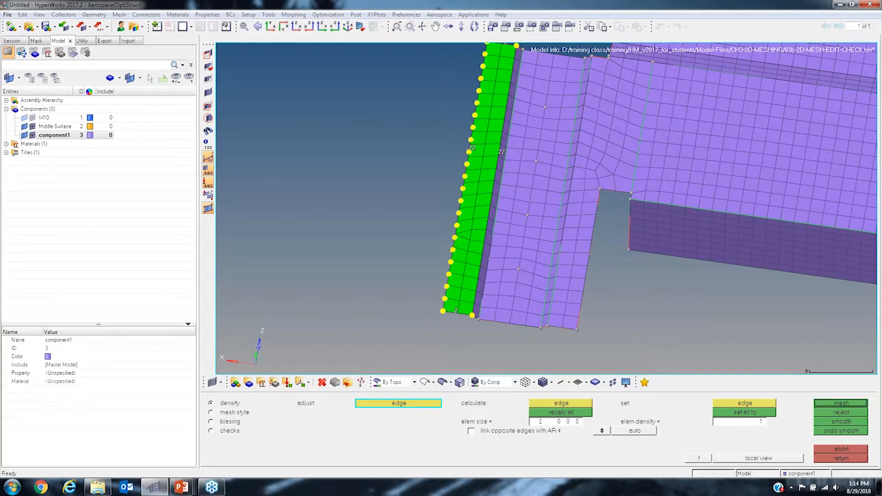
middle_click(473, 148)
right_click_drag(478, 148, 479, 233, "ctrl")
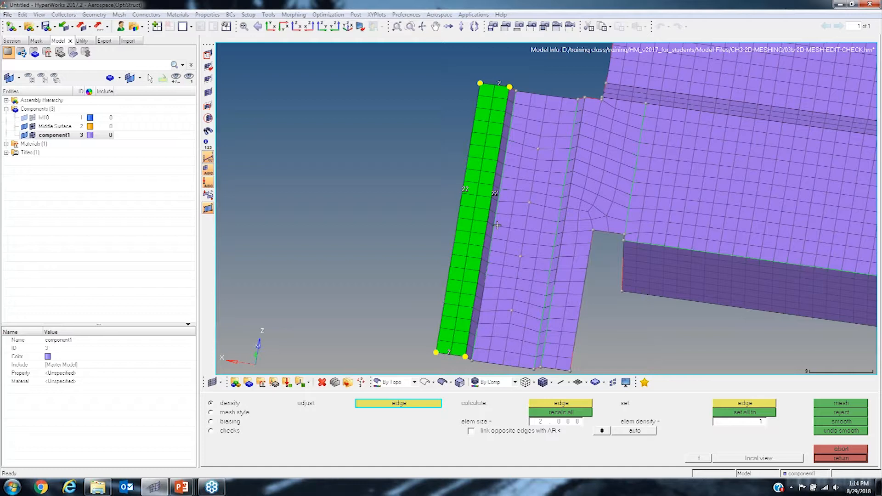
Try to change the density of the strip's inner edge shared with the unselected narrow bend surface, and accept the mesh.
left_click_drag(464, 209, 472, 195, "ctrl")
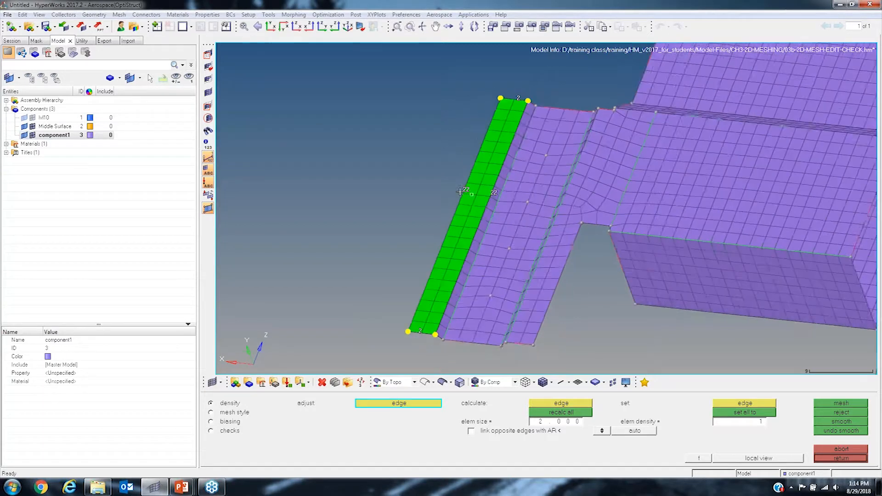
scroll(471, 194, "up", 4)
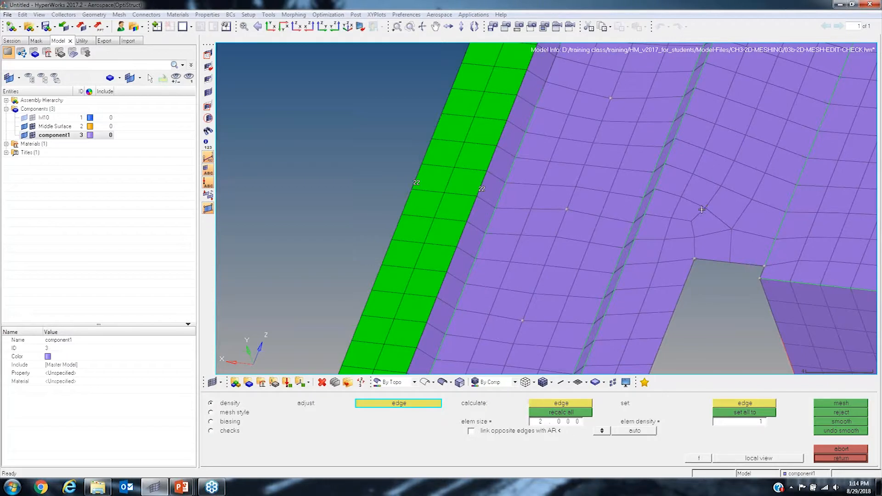
right_click_drag(515, 216, 630, 129, "ctrl")
scroll(604, 183, "down", 3, "ctrl")
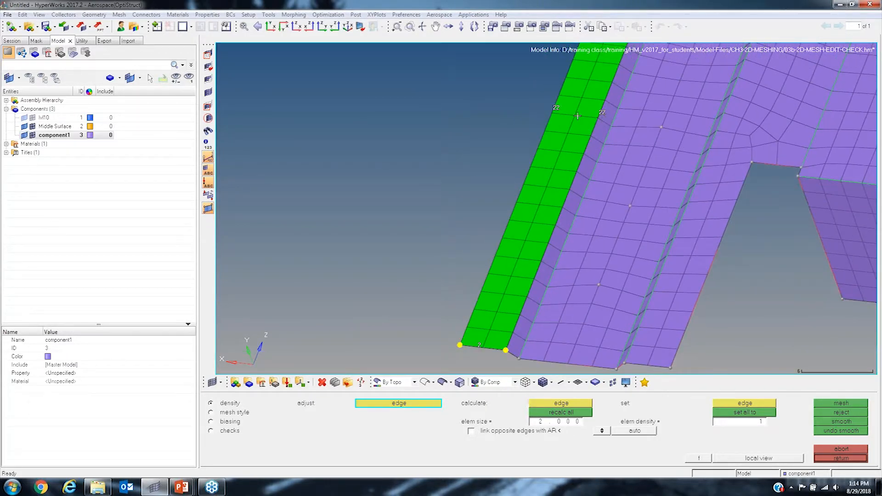
scroll(606, 145, "up", 2, "ctrl")
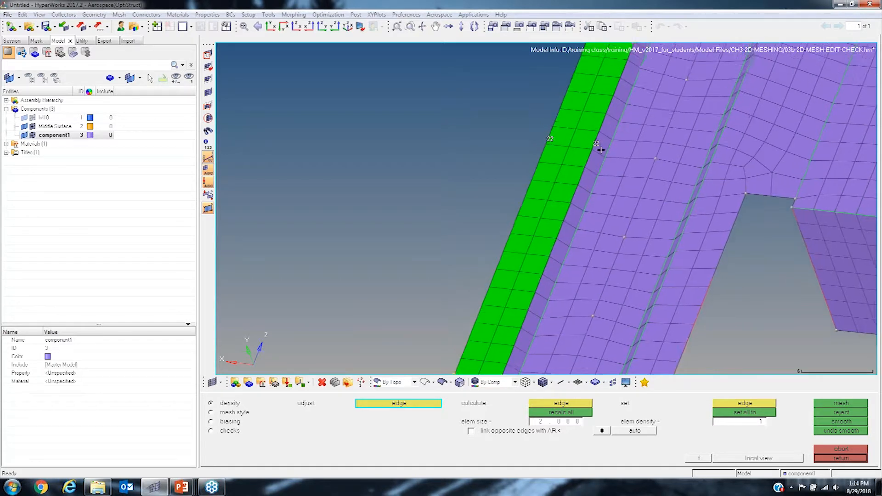
left_click(594, 143)
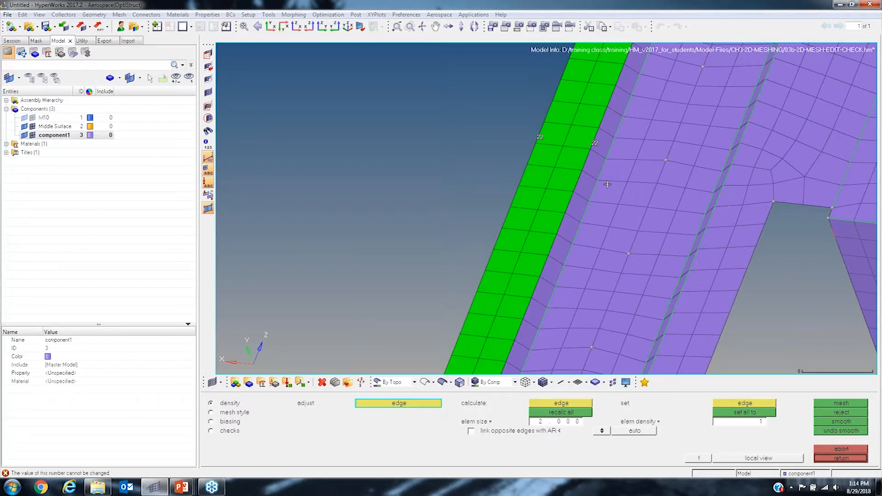
mouse_move(554, 145)
left_mouse_down("ctrl")
mouse_move(600, 178)
mouse_move(593, 155)
left_mouse_up("ctrl")
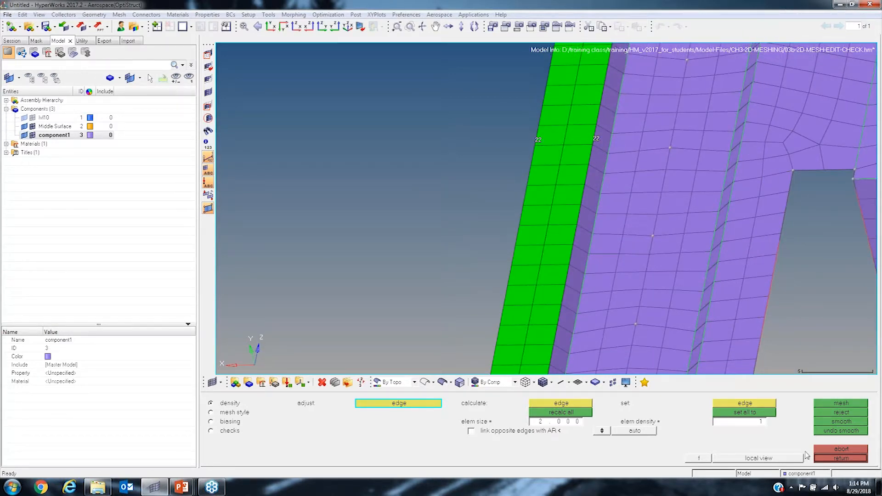
left_click(841, 458)
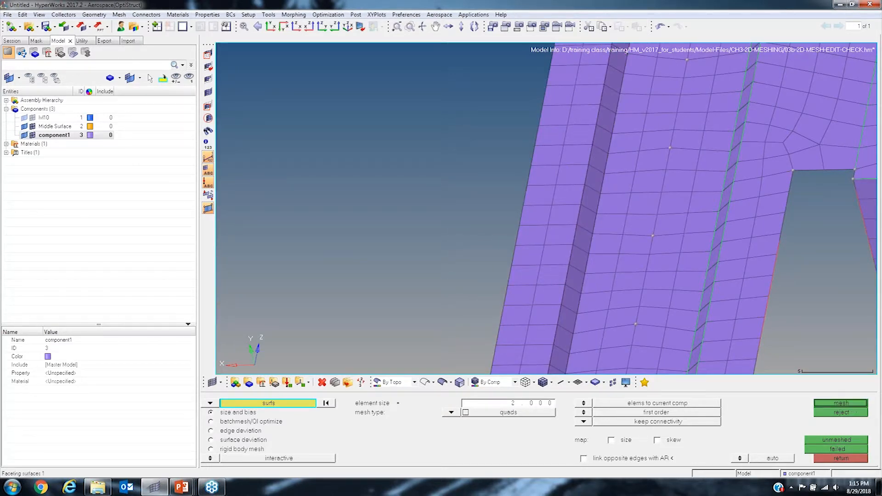
Remesh the outer strip together with the adjoining narrow bend, trying density 23 on the strip's long edges and settling on 22.
left_click(841, 403)
left_click(538, 139)
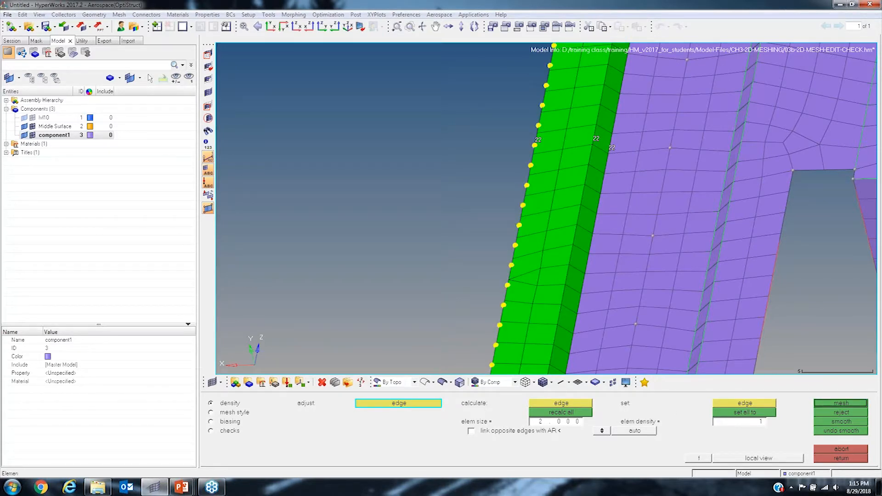
left_click(595, 138)
left_click(539, 139)
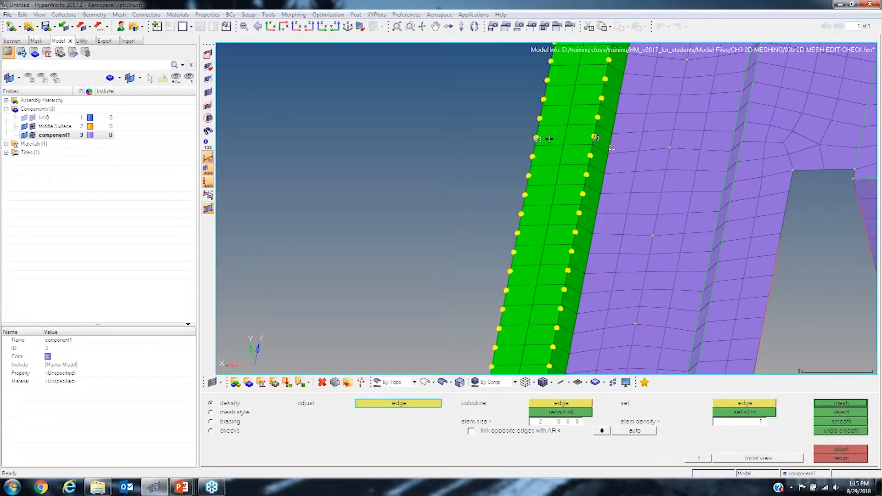
middle_click(550, 140)
right_click(596, 137)
right_click(547, 137)
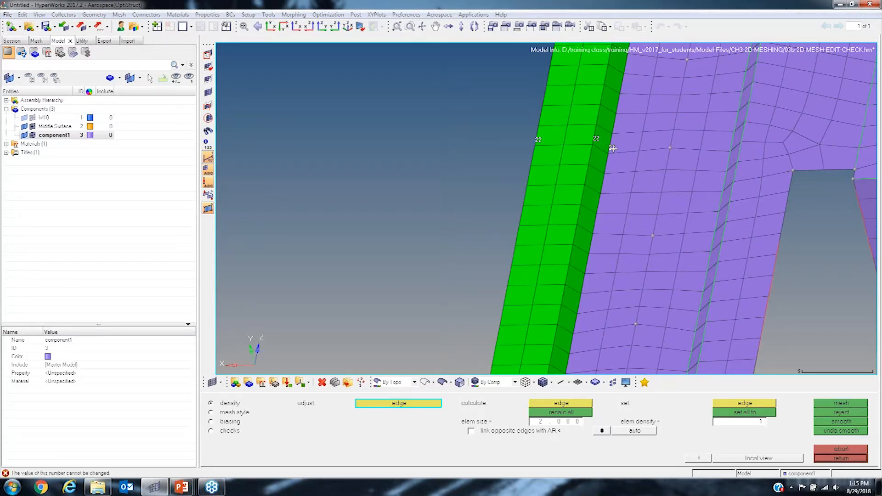
Accept the strip and bend mesh, and remesh only the central panel surface interactively with element size 2.
scroll(614, 149, "down", 3)
left_click_drag(623, 164, 627, 212, "ctrl")
scroll(627, 213, "up", 4)
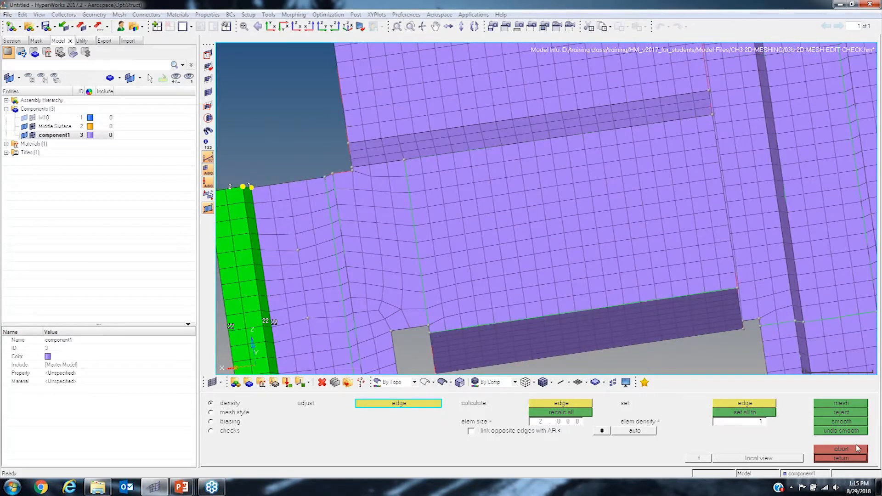
left_click(842, 459)
left_click(555, 256)
middle_click(486, 205)
left_click_drag(680, 246, 616, 168, "ctrl")
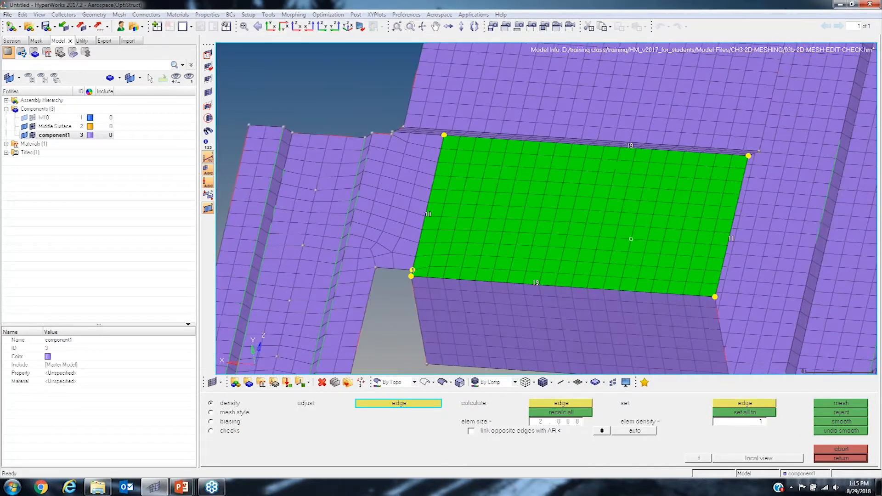
Try a density of 12 on the central panel's short edge away from the notch, and restore it to 11.
left_click(729, 240)
left_click_drag(666, 244, 630, 244, "ctrl")
left_click(734, 239)
right_click(734, 239)
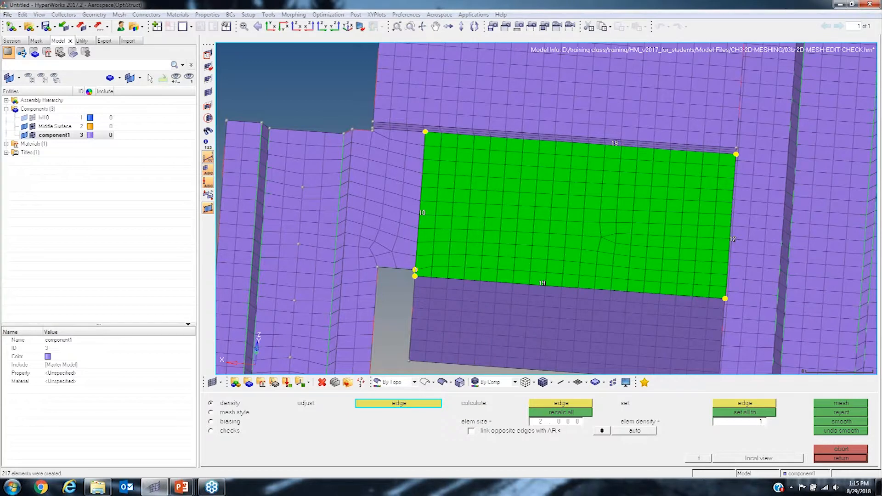
right_click(733, 239)
left_click(616, 143)
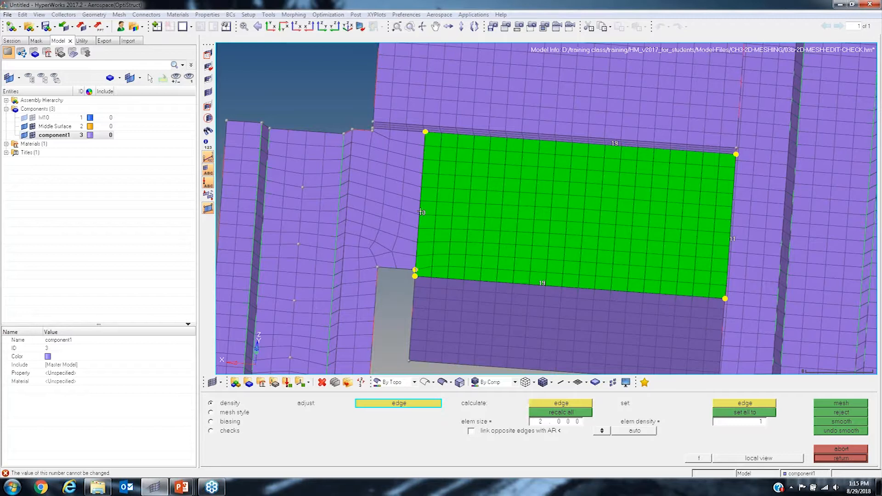
Examine the mesh pattern of the central panel and the distorted elements around the notch corner.
left_click_drag(522, 137, 535, 243, "ctrl")
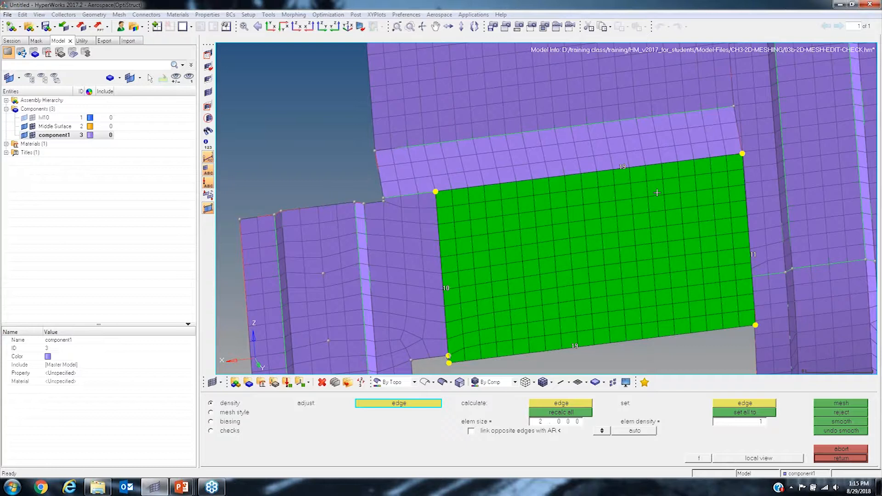
scroll(682, 246, "down", 5, "ctrl")
mouse_move(683, 249)
left_mouse_down("ctrl")
mouse_move(648, 254)
mouse_move(658, 228)
mouse_move(629, 229)
left_mouse_up("ctrl")
scroll(581, 215, "up", 4, "ctrl")
left_click_drag(581, 215, 597, 214, "ctrl")
right_click_drag(552, 202, 602, 233, "ctrl")
scroll(602, 234, "up", 1, "ctrl")
left_click_drag(602, 233, 570, 189, "ctrl")
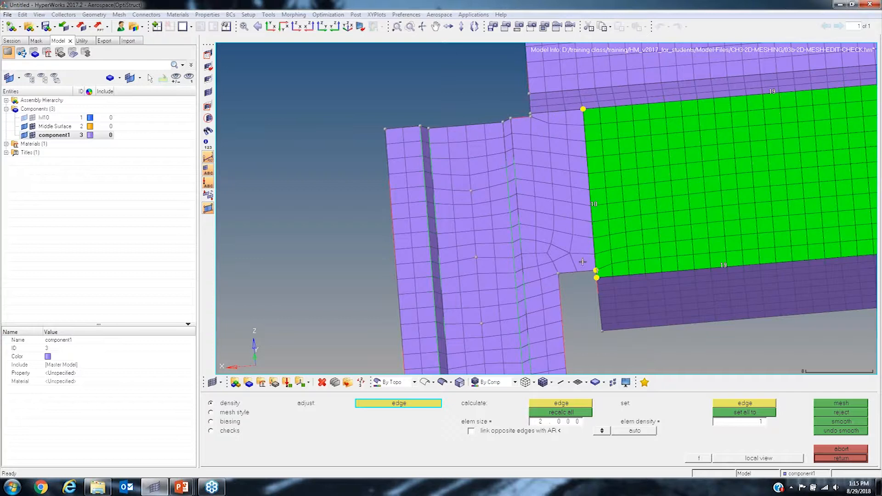
Accept the central panel mesh, leave automesh, and open the quick edit tool.
left_click(848, 459)
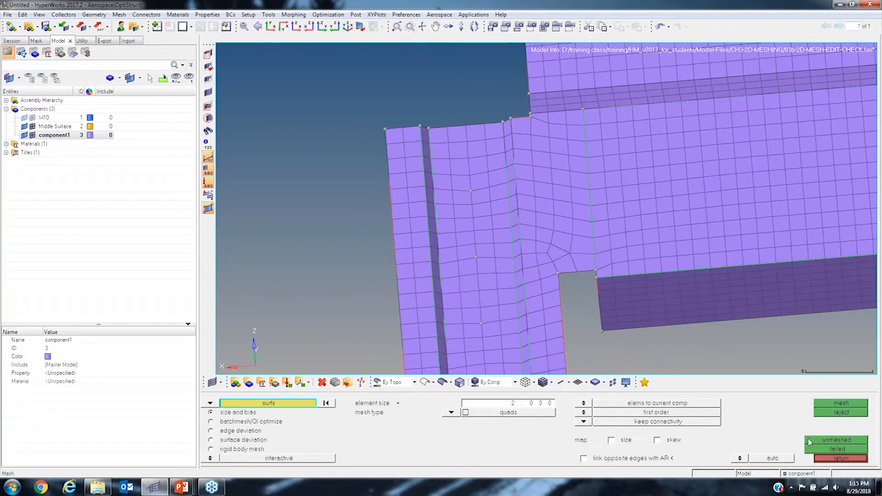
left_click(851, 460)
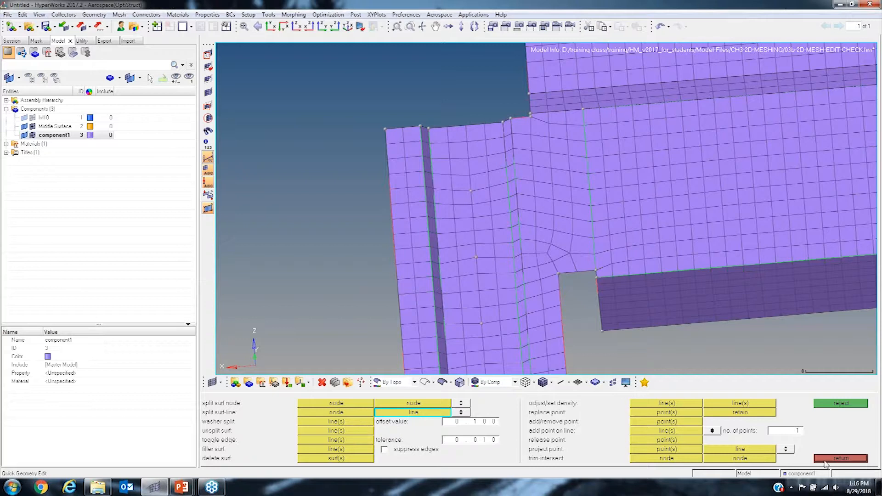
key("Escape")
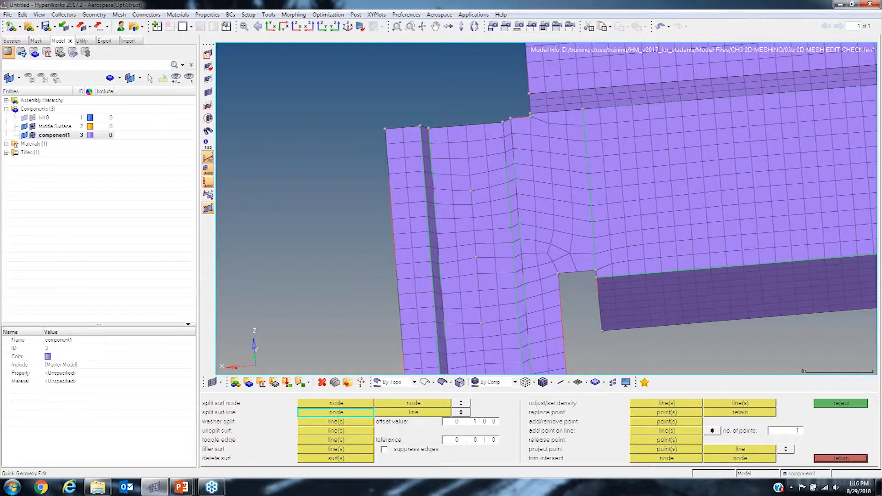
left_click(847, 459)
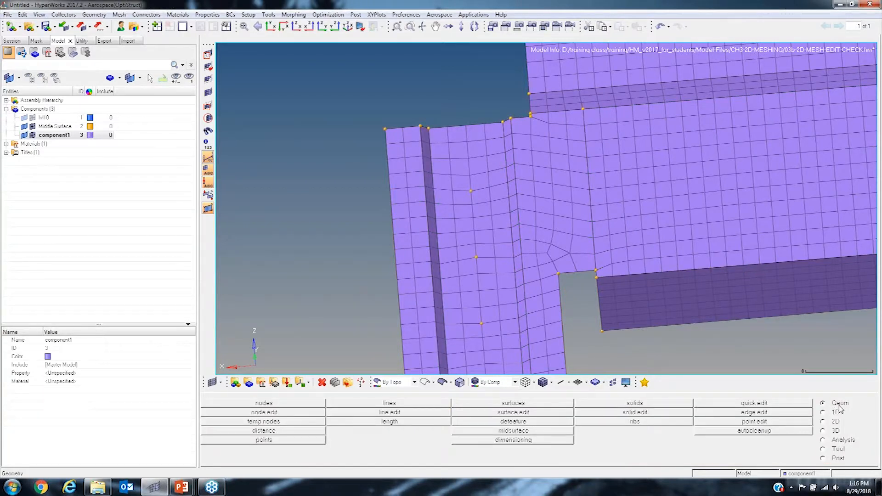
left_click(778, 409)
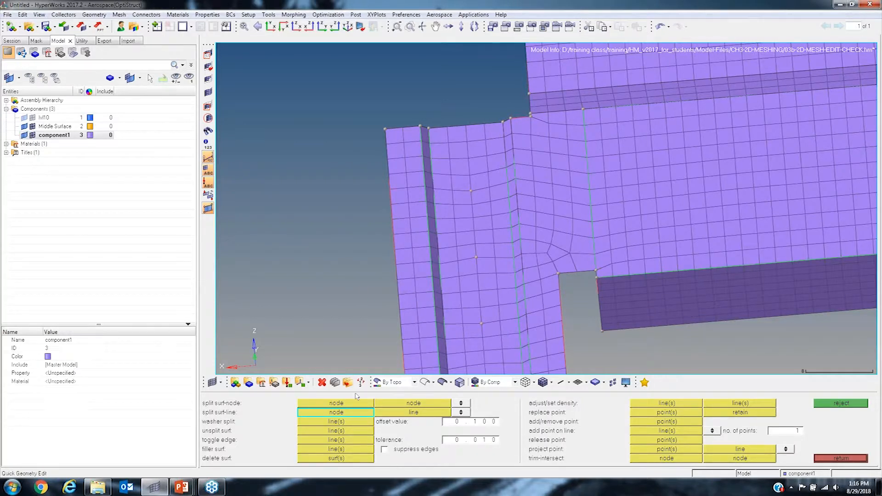
Split the panel surface by nodes from the stepped corner on its upper edge to the notch's inner corner.
left_click(346, 407)
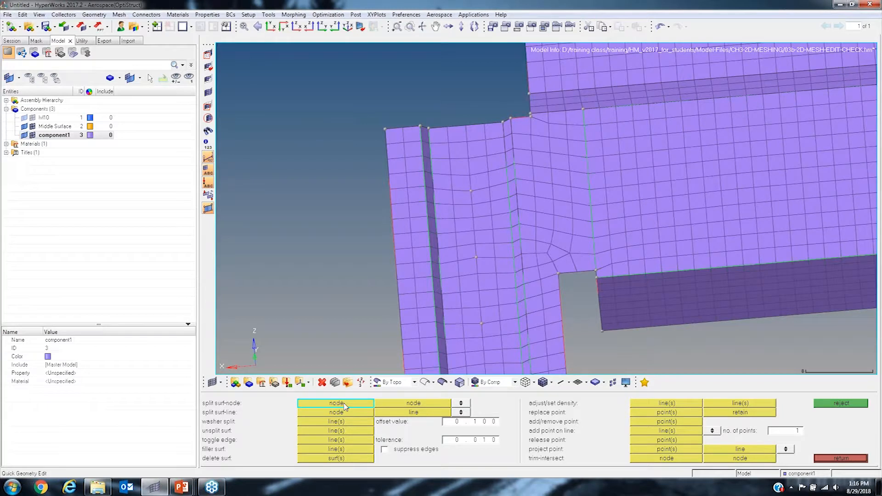
left_click(531, 116)
left_click(559, 274)
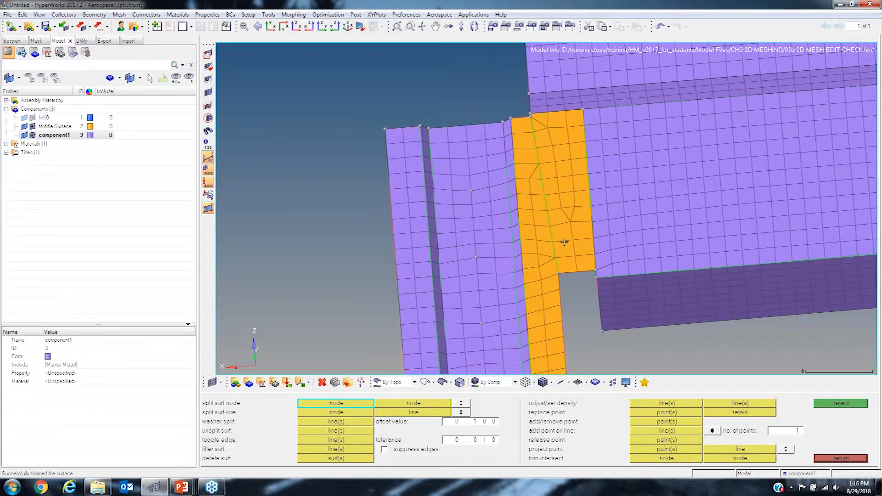
Examine the mesh pattern on both sides of the new split line, from the notch up to the stepped corner.
scroll(560, 265, "down", 2, "ctrl")
scroll(559, 216, "up", 1, "ctrl")
right_click_drag(560, 251, 557, 198, "ctrl")
scroll(560, 216, "up", 1, "ctrl")
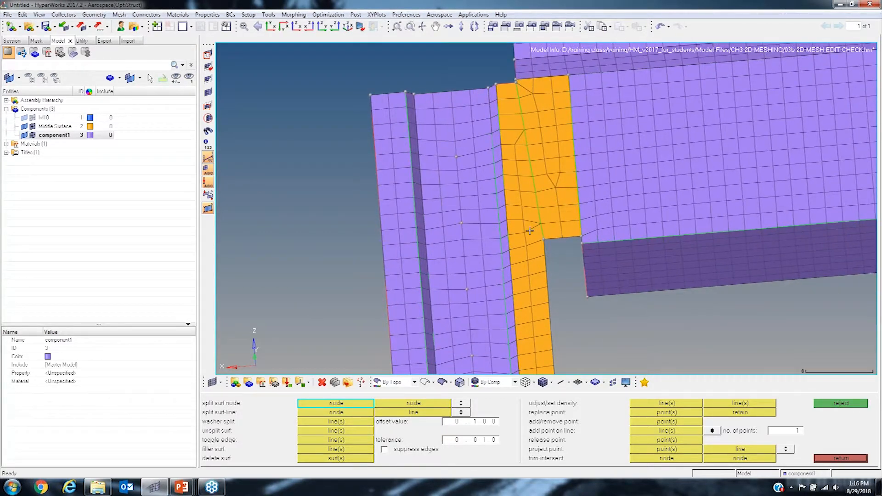
scroll(523, 85, "up", 2, "ctrl")
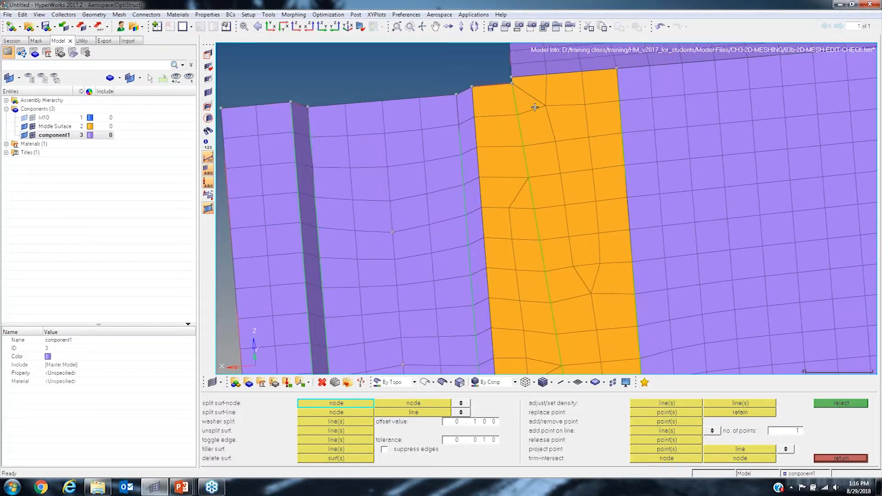
scroll(535, 107, "down", 1, "ctrl")
mouse_move(547, 113)
right_mouse_down("ctrl")
mouse_move(542, 108)
mouse_move(546, 114)
right_mouse_up("ctrl")
scroll(536, 87, "up", 1, "ctrl")
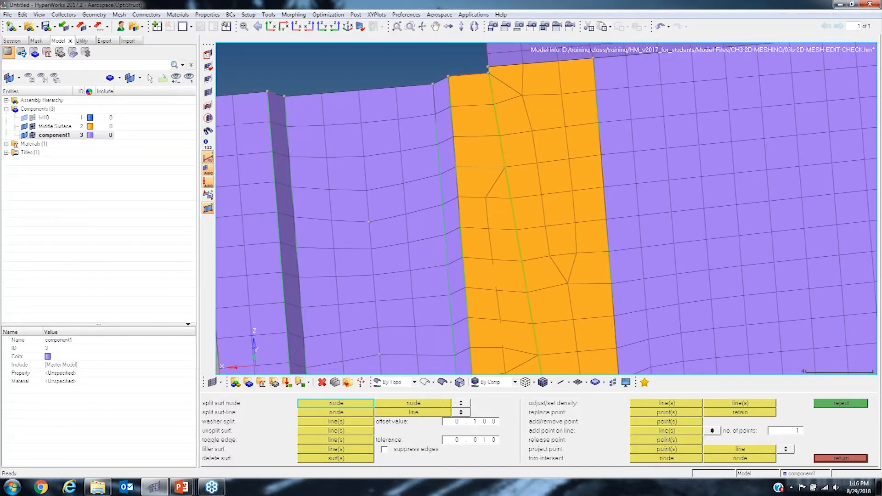
scroll(543, 113, "down", 1, "ctrl")
Open automesh and remesh the two surfaces on either side of the split line interactively with element size 2.
key("F12")
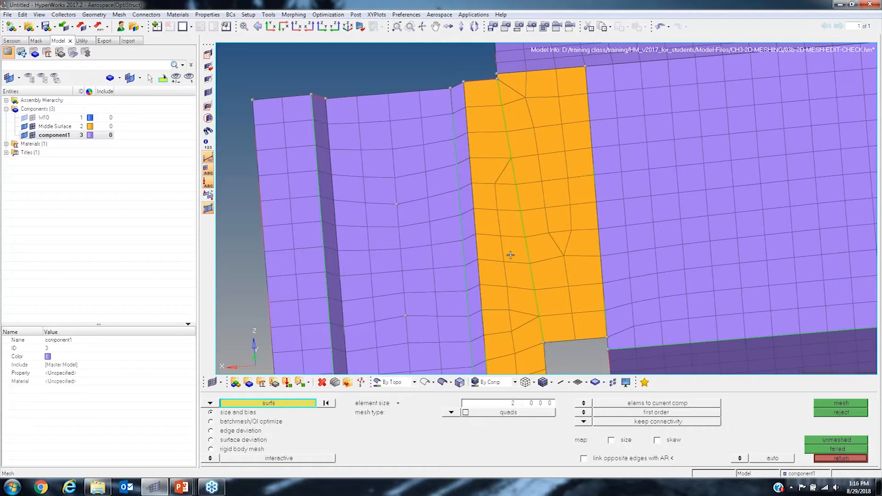
left_click(519, 195)
left_click(506, 196)
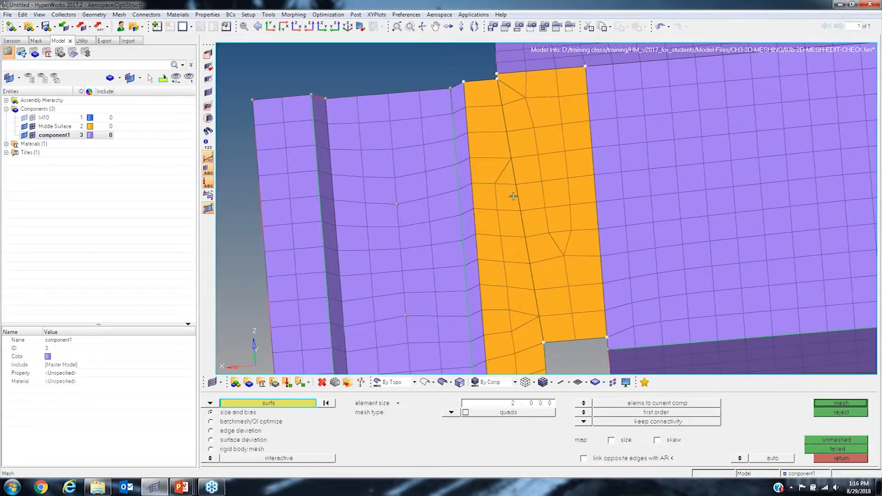
scroll(557, 204, "down", 1, "ctrl")
middle_click(560, 200)
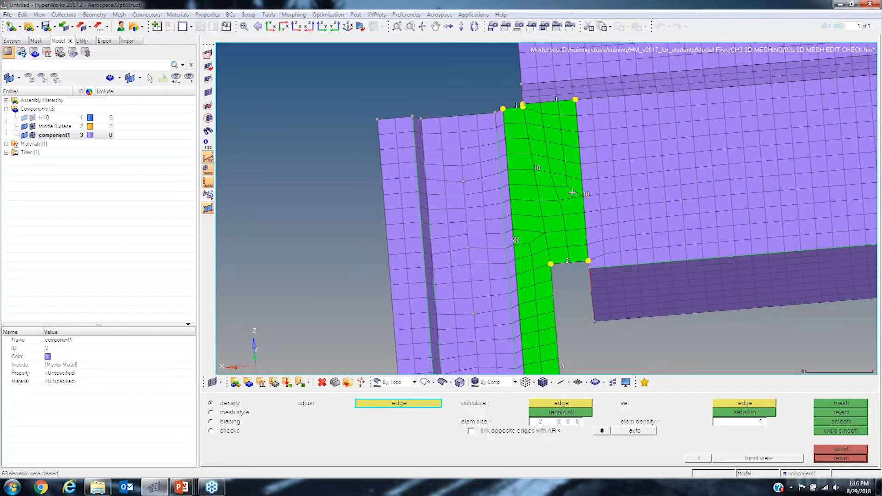
Set a density of 3 on the notch's short edge and 9 on the split line, remeshing with the new densities.
right_click_drag(557, 204, 547, 175, "ctrl")
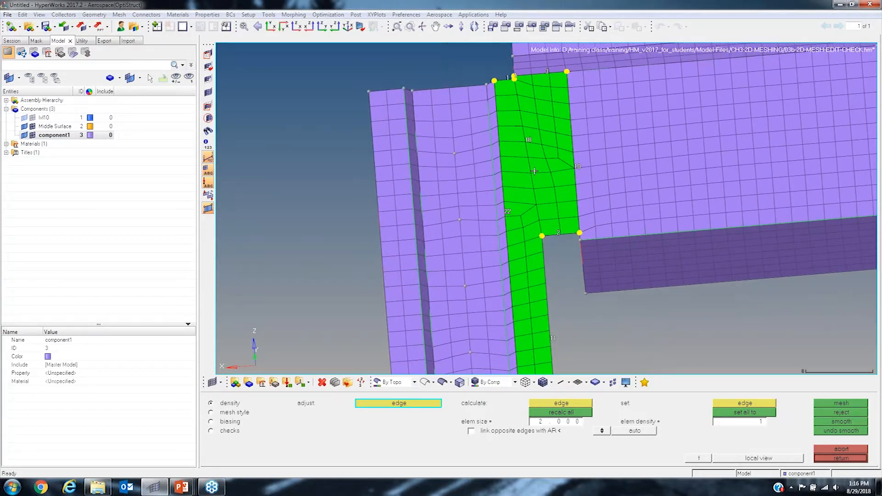
right_click_drag(536, 192, 495, 216, "ctrl")
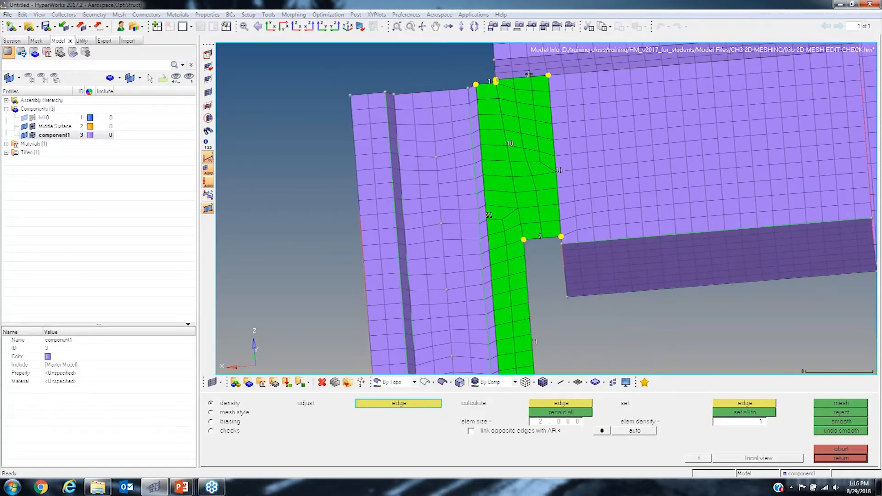
left_click(541, 236)
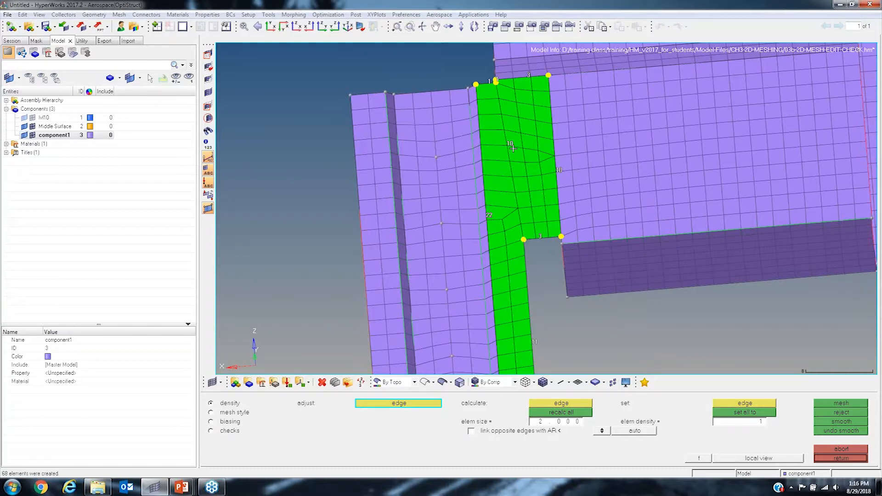
scroll(511, 144, "up", 1)
scroll(510, 144, "up", 3)
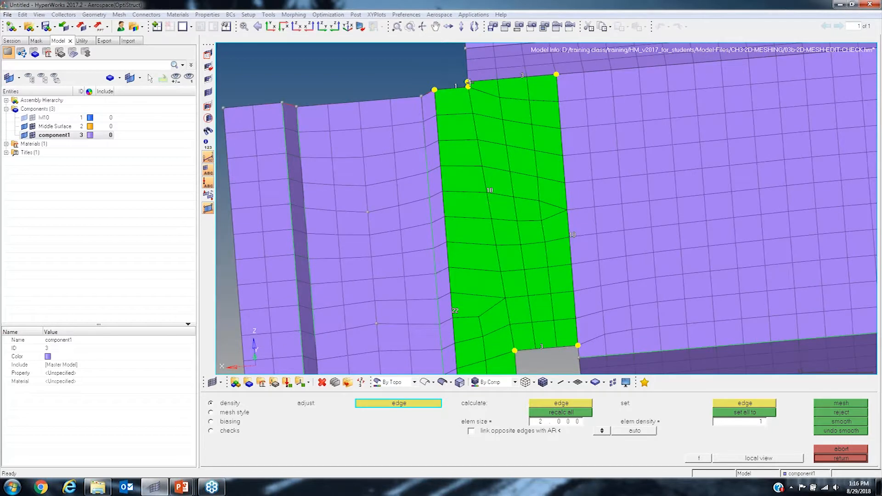
right_click(492, 189)
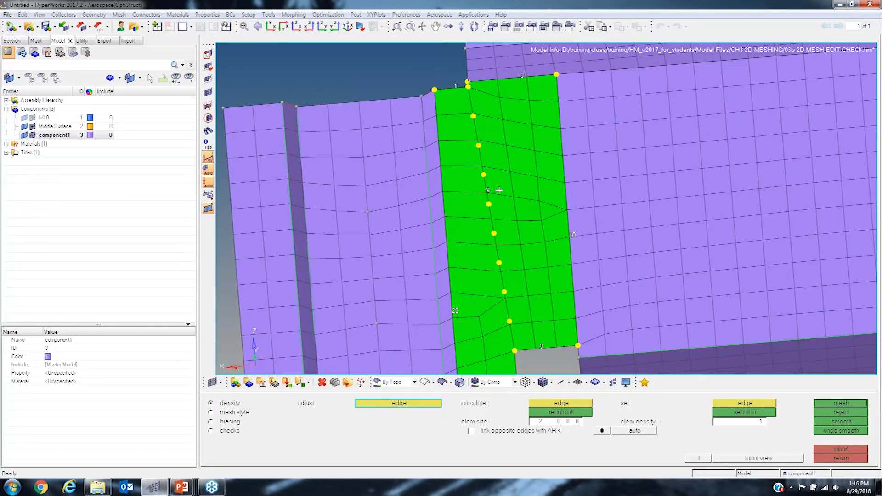
Set a density of 2 on the narrow strip's upper short edge and 12 on its long notch-side edge, remeshing the surfaces.
scroll(481, 103, "down", 3)
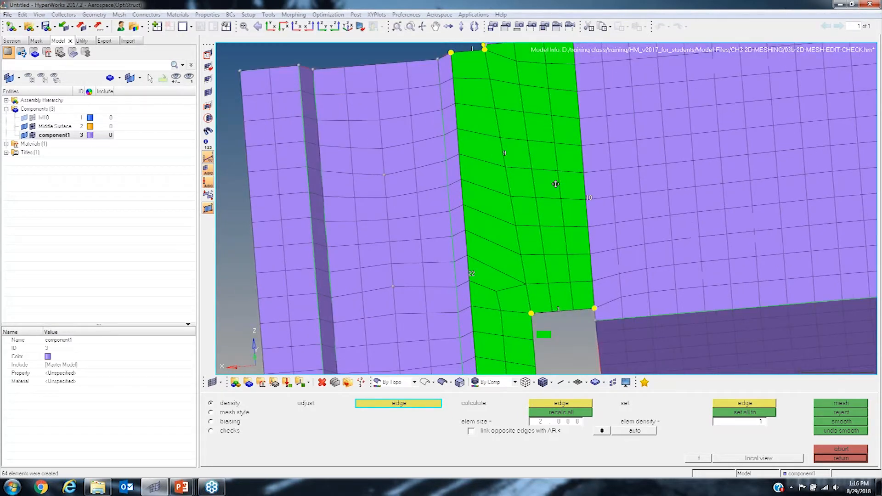
scroll(522, 320, "up", 1)
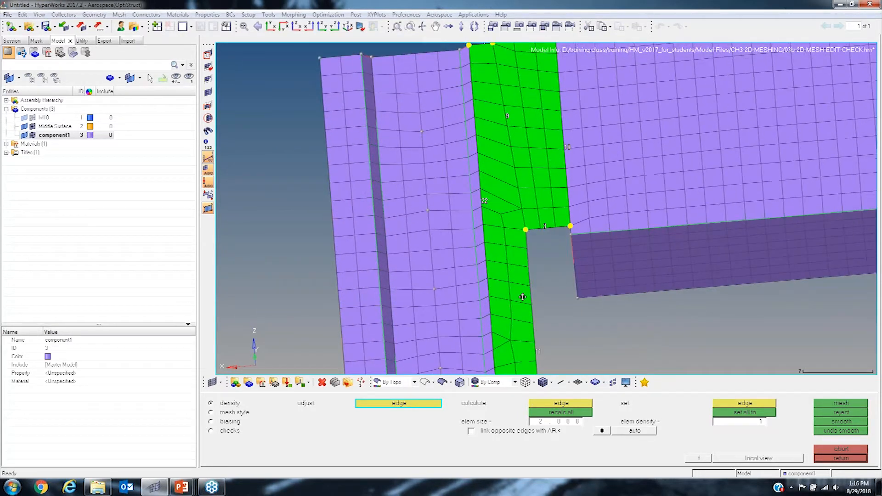
right_click_drag(513, 349, 508, 304, "ctrl")
right_click_drag(498, 128, 500, 246, "ctrl")
left_click(482, 119)
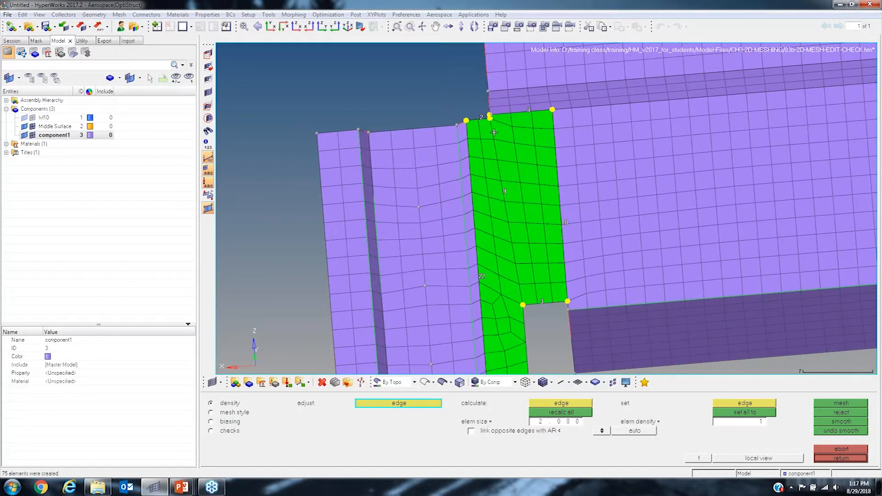
right_click_drag(495, 243, 482, 119, "ctrl")
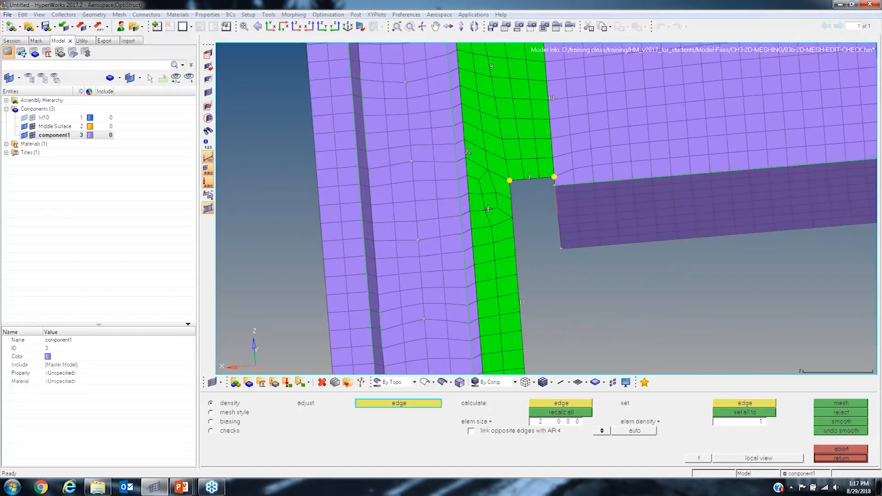
right_click_drag(508, 248, 496, 184, "ctrl")
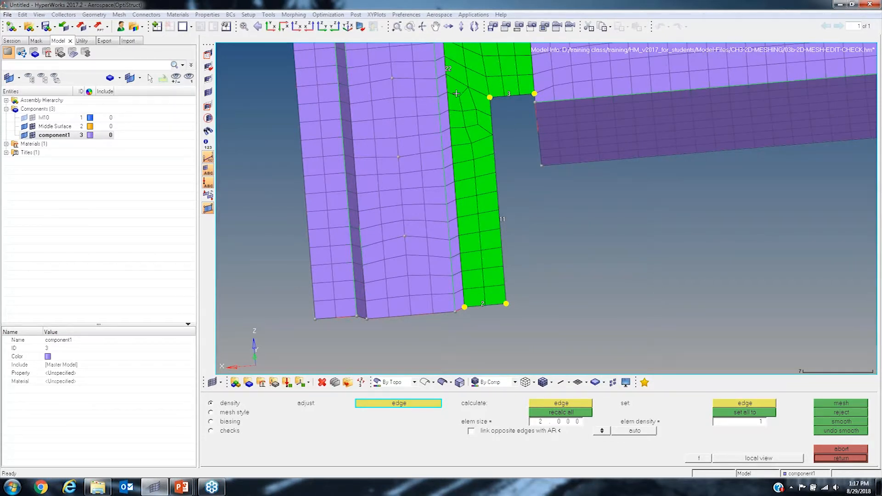
left_click(503, 217)
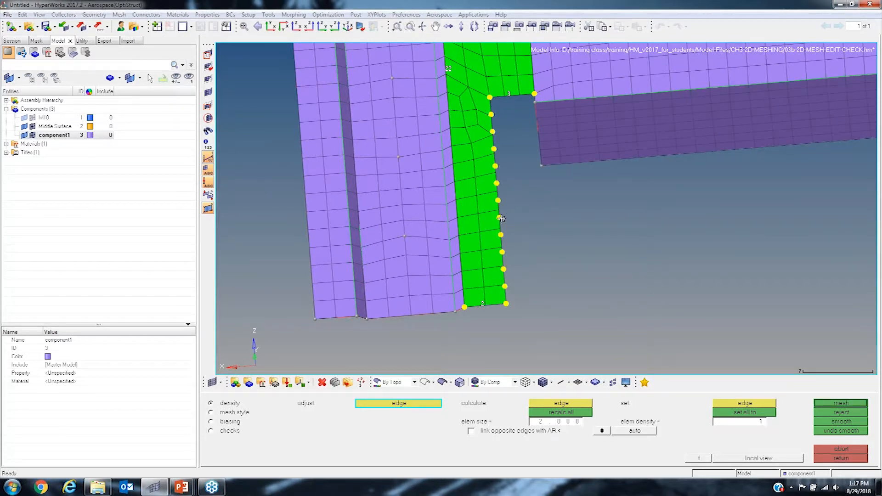
scroll(481, 105, "down", 3)
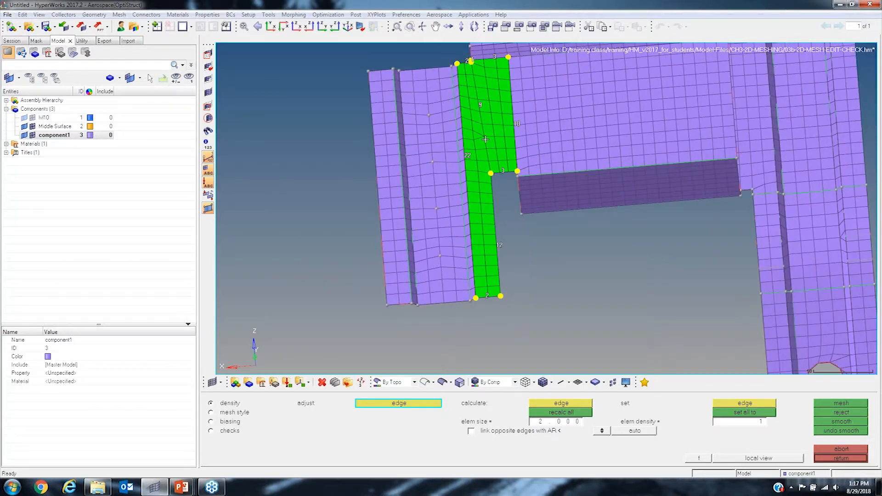
Examine the remeshed strip and panel around the notch and the mesh of the adjacent flange surfaces from several views.
scroll(480, 138, "up", 2)
scroll(483, 184, "down", 1)
scroll(495, 213, "up", 4)
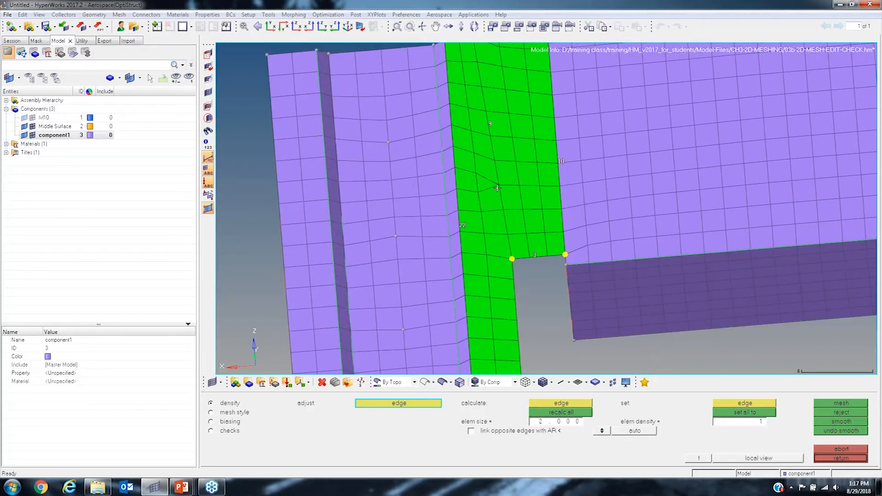
scroll(489, 186, "down", 3)
scroll(488, 189, "up", 2)
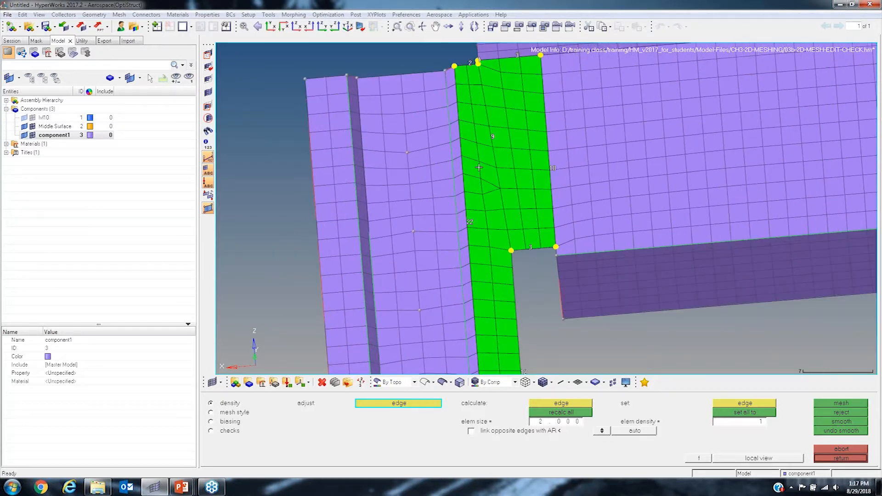
left_click_drag(566, 205, 464, 191, "ctrl")
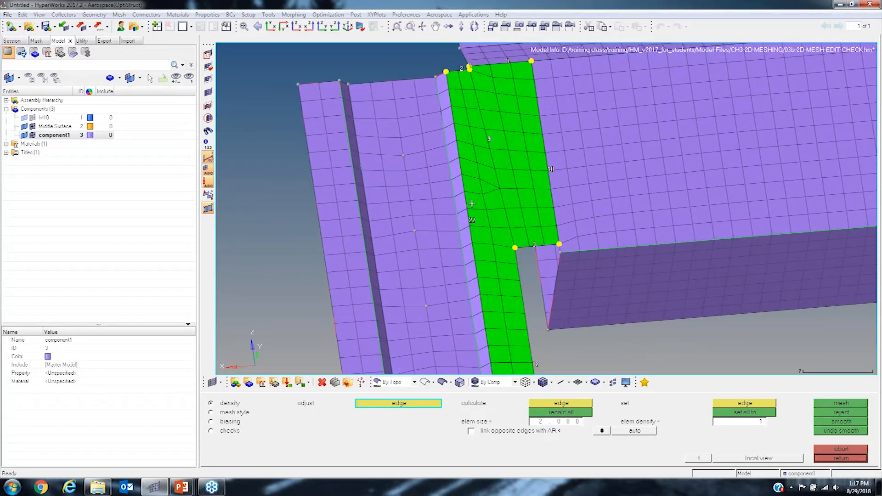
scroll(451, 193, "down", 5)
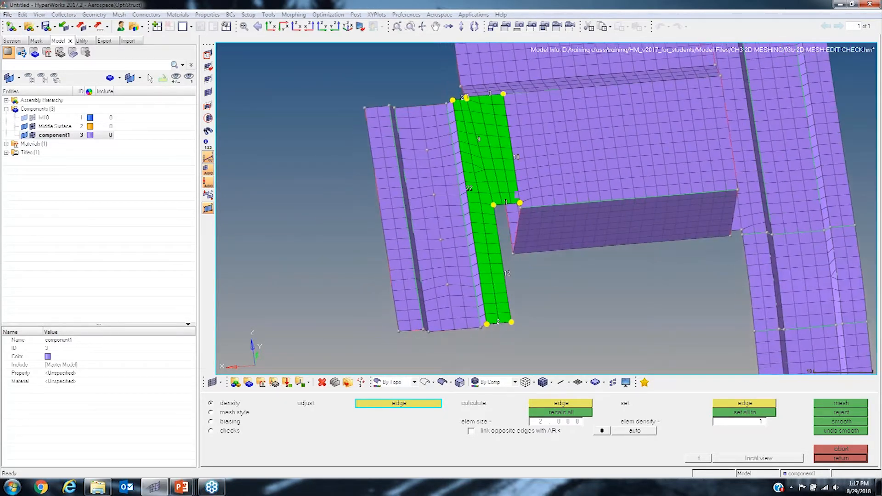
scroll(475, 173, "up", 3)
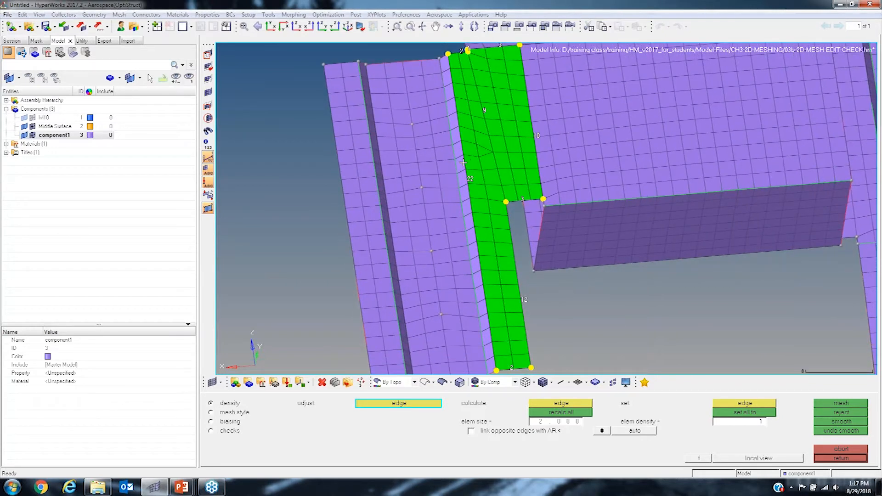
right_click_drag(453, 179, 440, 127, "ctrl")
right_click_drag(368, 151, 359, 178, "ctrl")
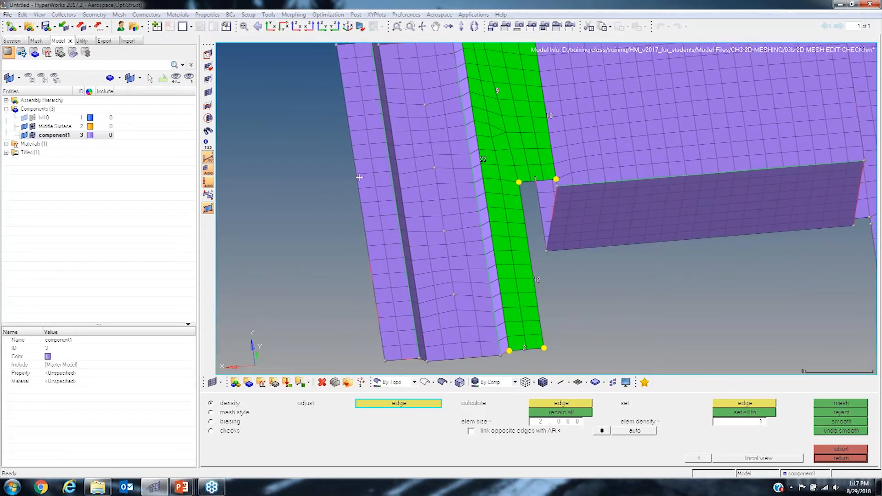
scroll(480, 180, "down", 3)
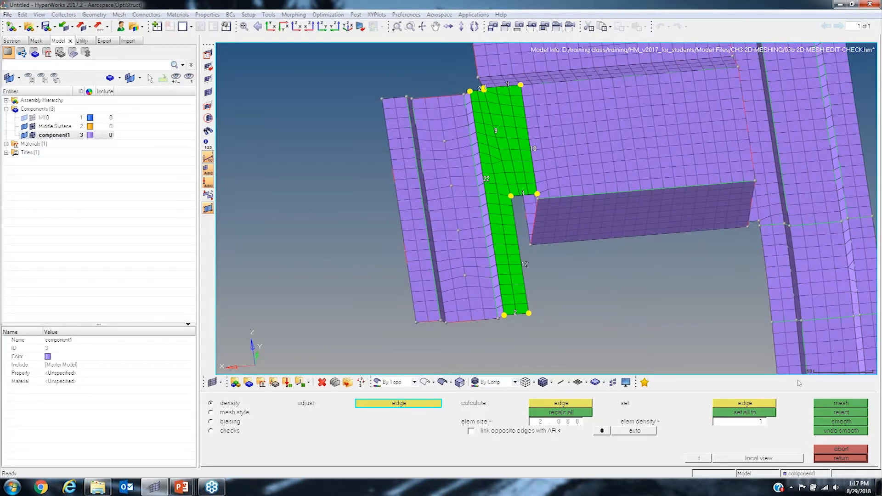
Accept the mesh, and remesh all flange and bend surfaces from the outer free edge to the split line interactively with size 2.
left_click(841, 459)
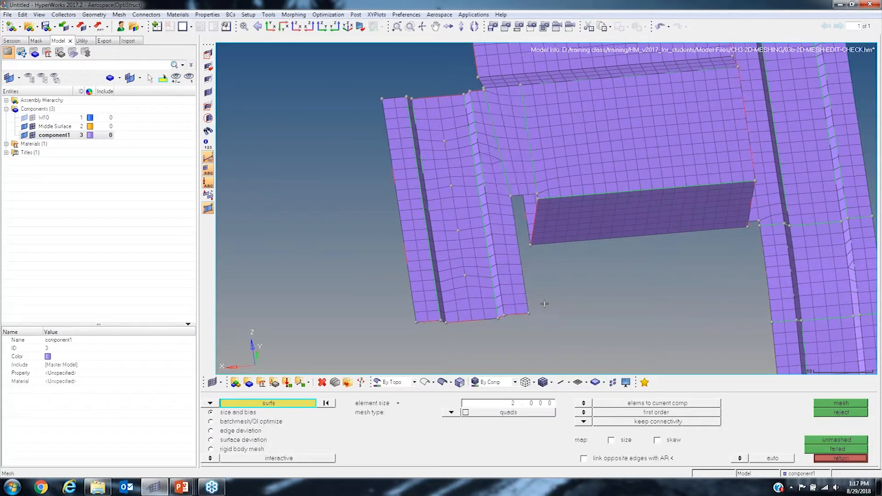
scroll(482, 186, "up", 1)
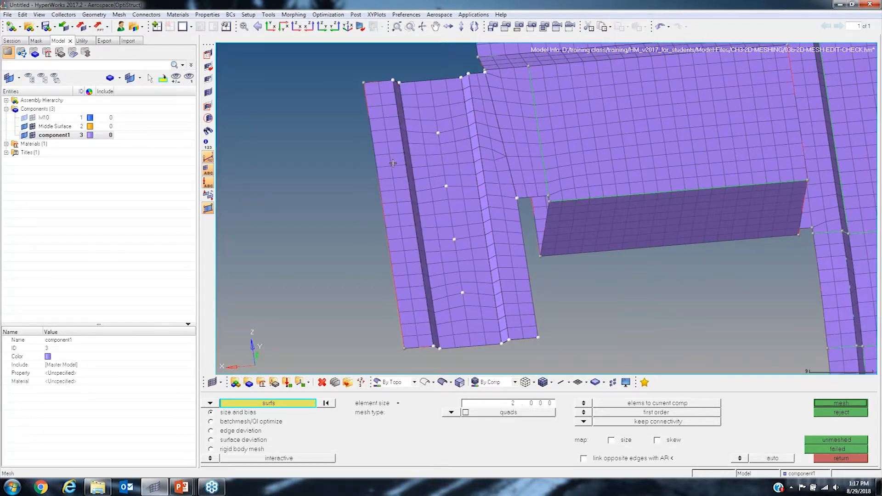
middle_click(494, 165)
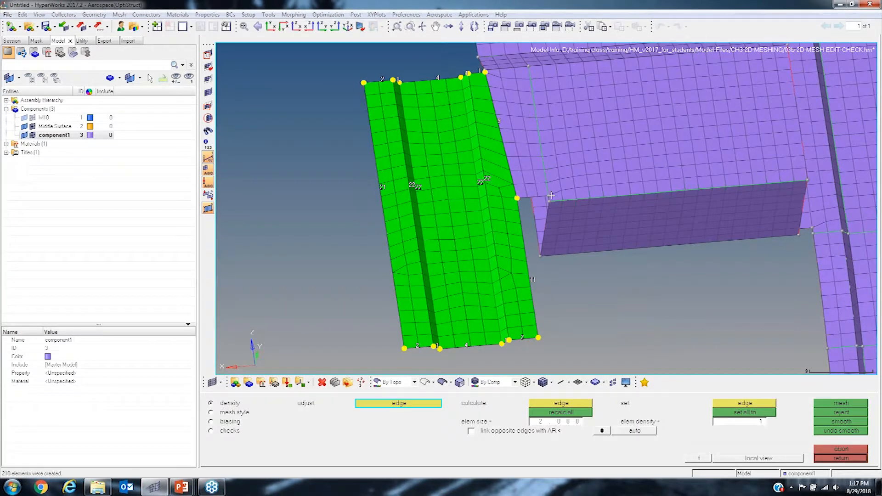
Set the density of the flange's long outer free edge to 22 and remesh the selected surfaces.
right_click_drag(492, 194, 491, 210, "ctrl")
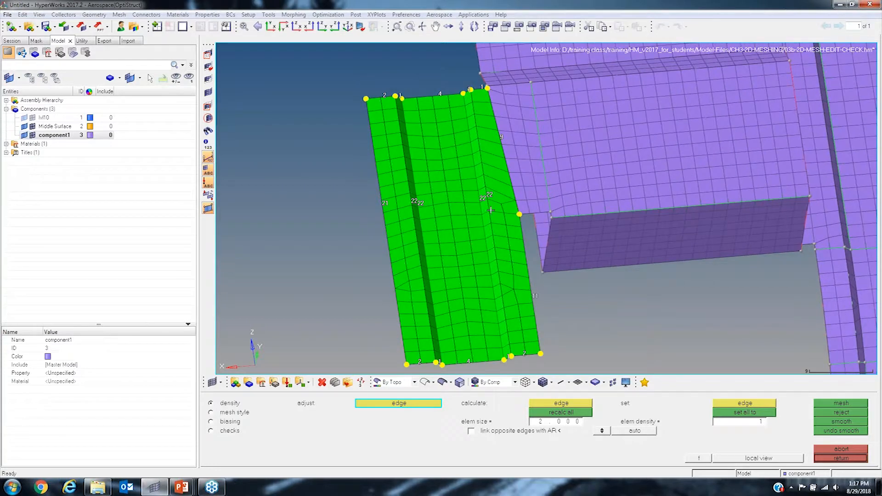
left_click(383, 204)
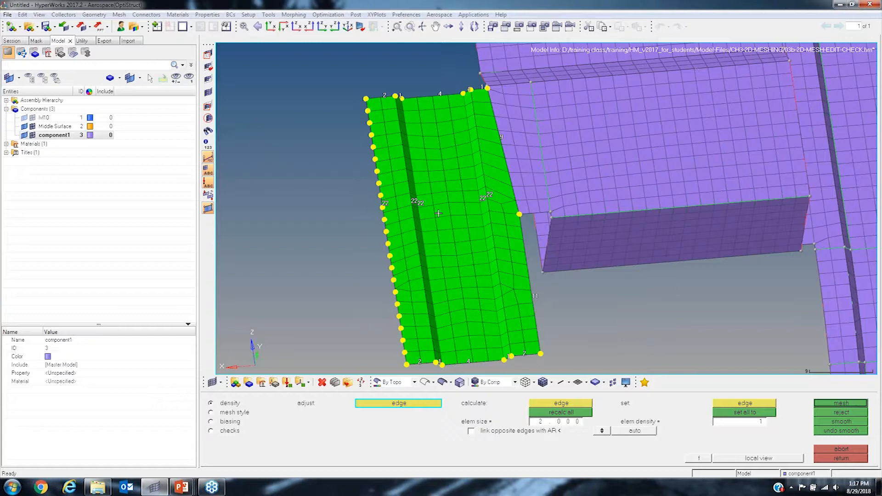
left_click(841, 403)
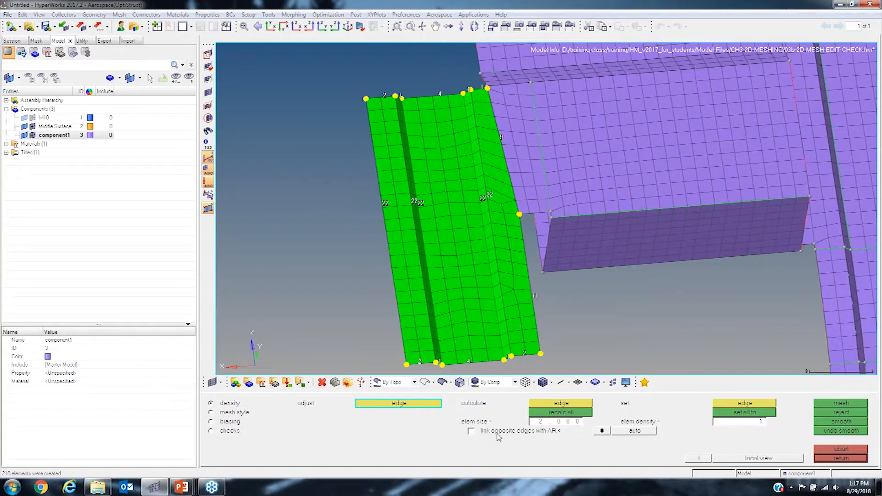
Enable linking of opposite edges, and set the linked long edges of the flange and bends to a density of 21.
left_click(473, 432)
left_click(490, 196)
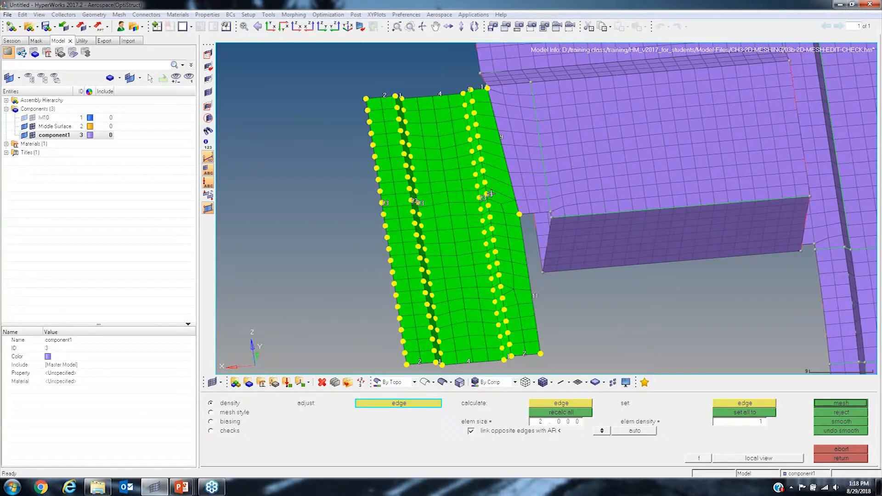
right_click(490, 195)
right_click(490, 195)
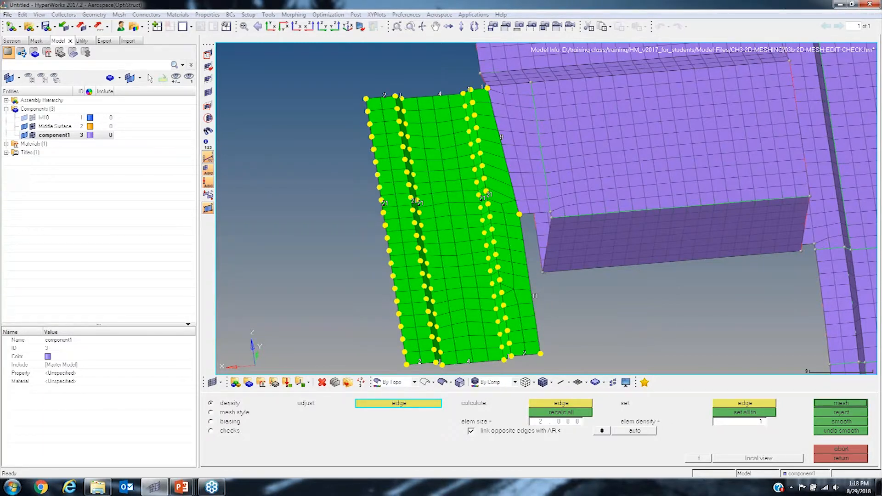
Set the linked long edges of the flange and bends to a density of 20, and try different densities on the notch strip's short end edges.
right_click(490, 194)
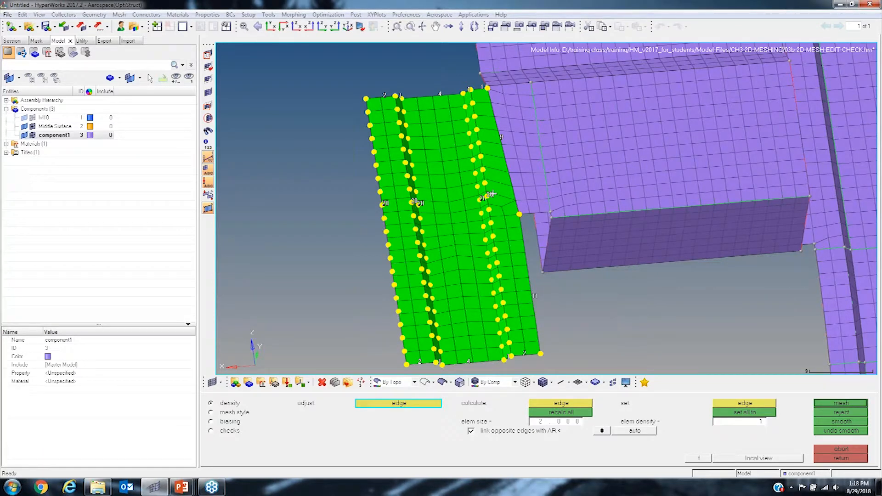
left_click(483, 86)
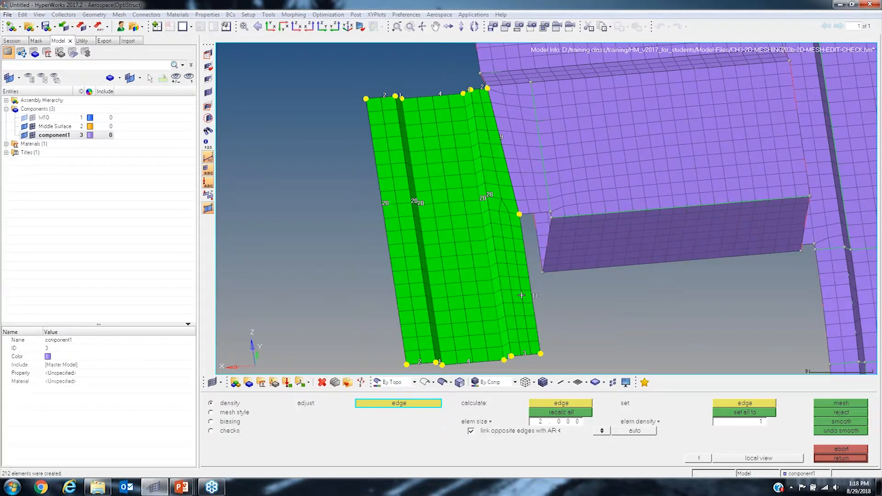
right_click(528, 353)
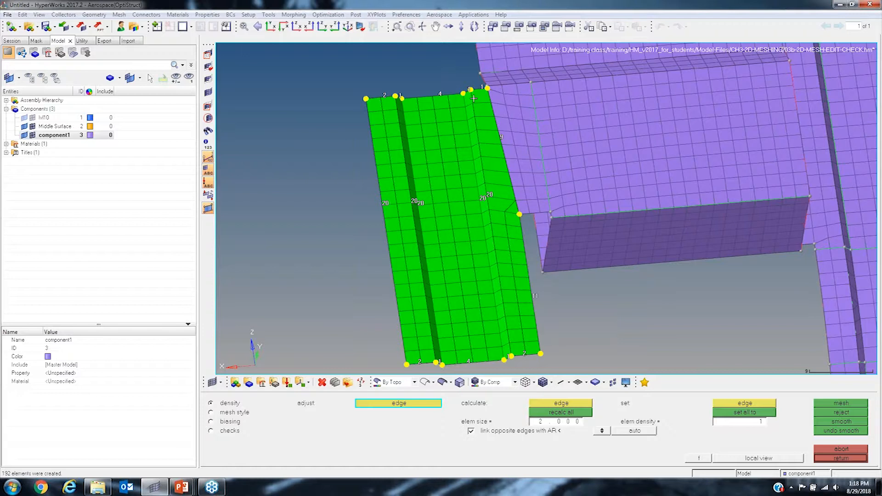
mouse_move(494, 223)
right_mouse_down("ctrl")
mouse_move(489, 172)
mouse_move(489, 220)
right_mouse_up("ctrl")
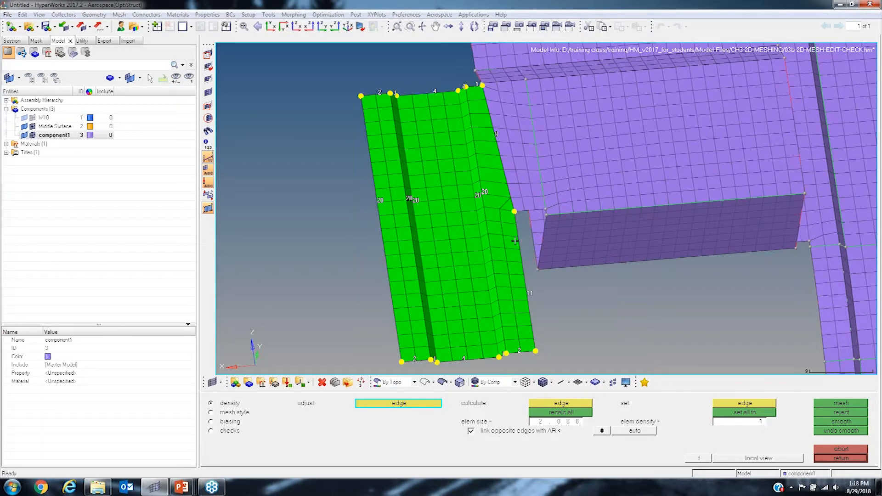
scroll(490, 158, "up", 1)
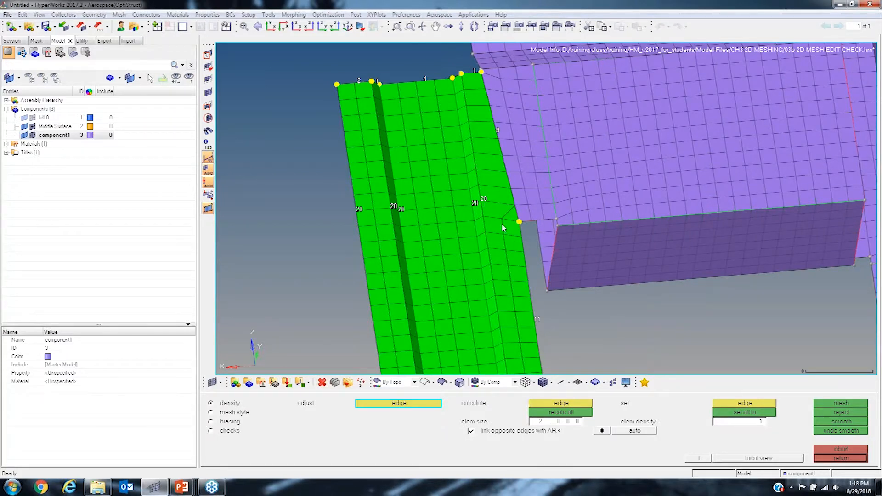
scroll(604, 265, "down", 2, "ctrl")
right_click_drag(603, 263, 563, 214, "ctrl")
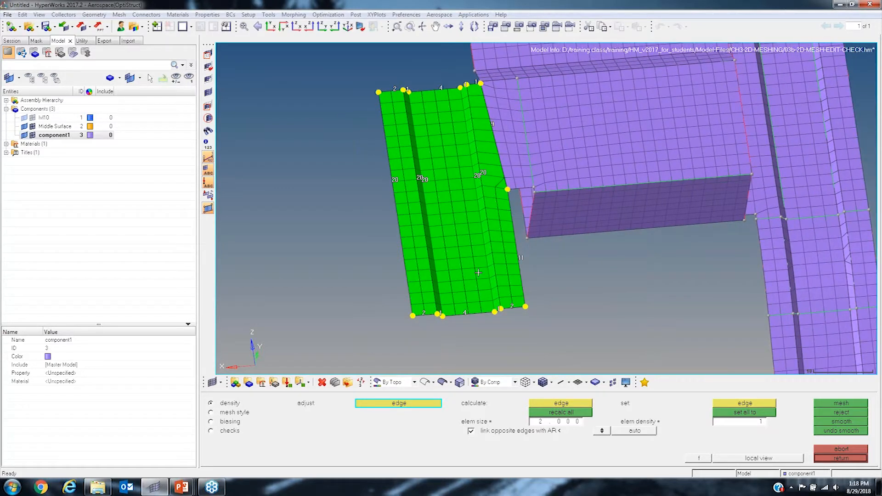
Set the element type of the outer flange surface to trias in the mesh style settings and remesh.
left_click(213, 413)
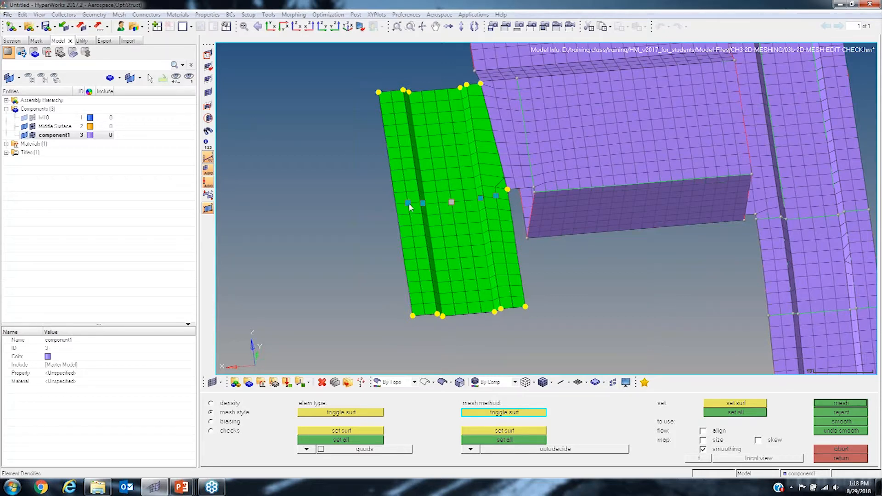
scroll(409, 205, "up", 3)
scroll(405, 202, "down", 4)
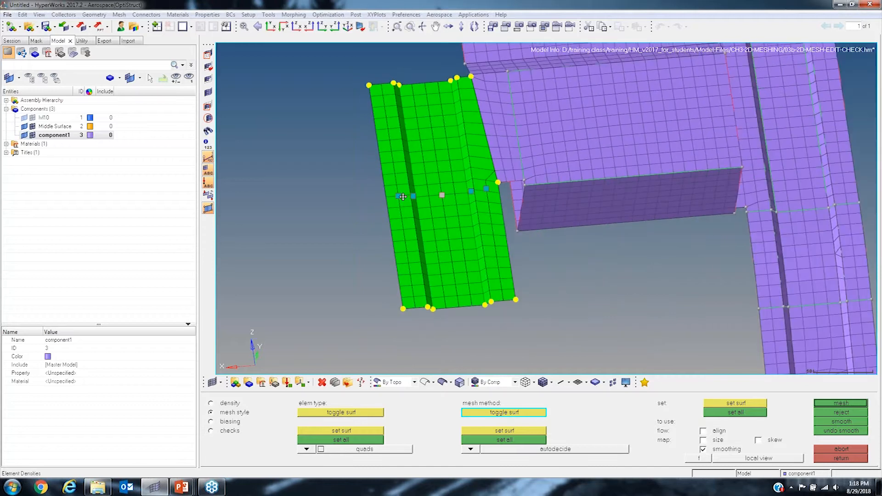
left_click(307, 449)
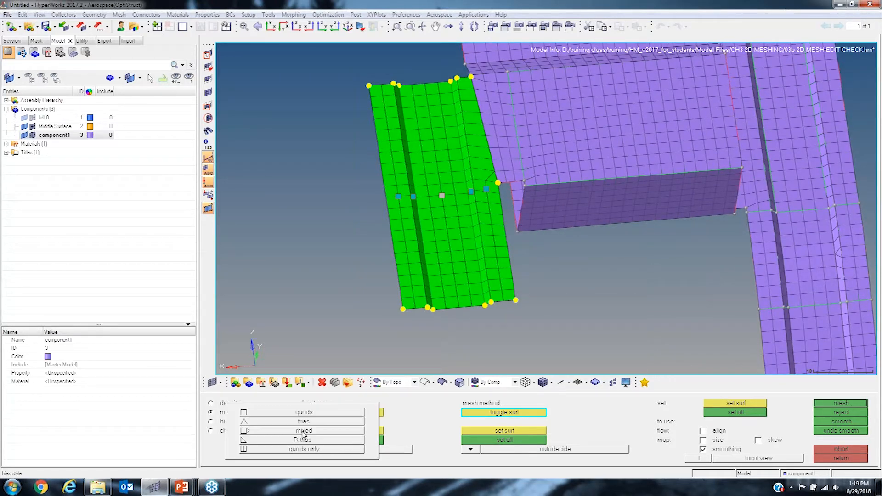
left_click(280, 422)
left_click(345, 432)
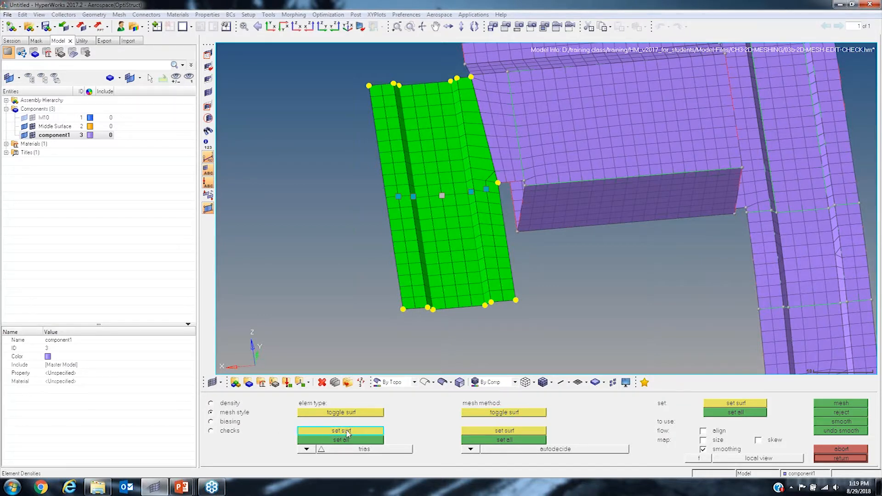
left_click(399, 197)
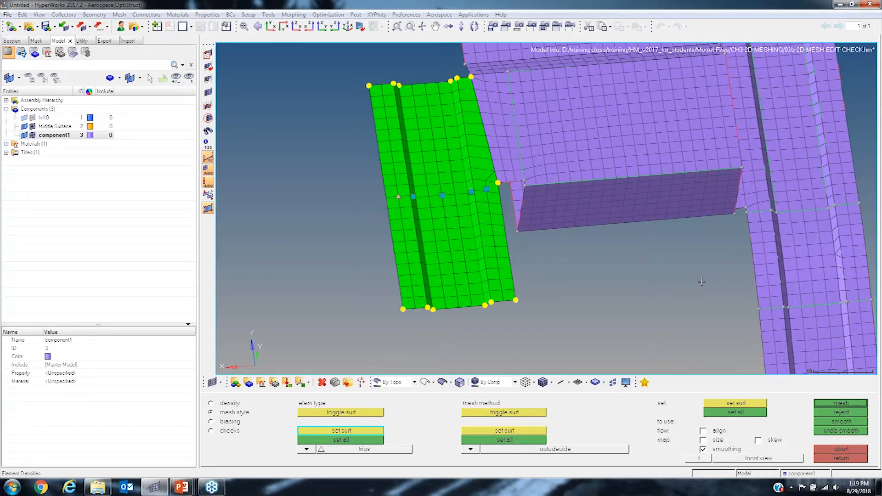
left_click(849, 405)
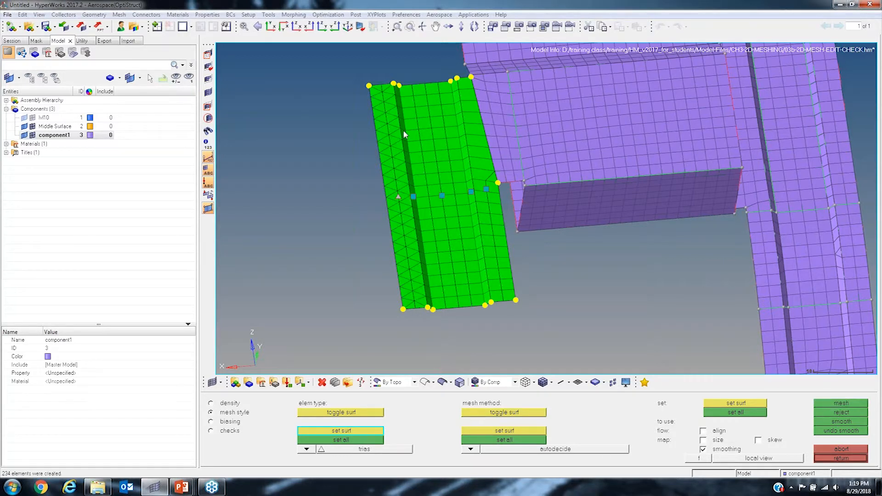
Set the outer flange surface and the strip beside the notch to quads only, remesh, and accept the mesh.
left_click(306, 449)
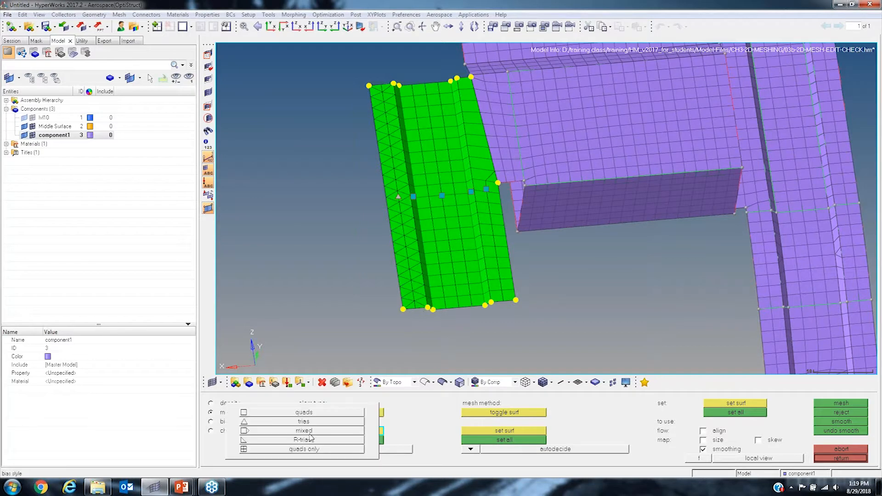
left_click(294, 449)
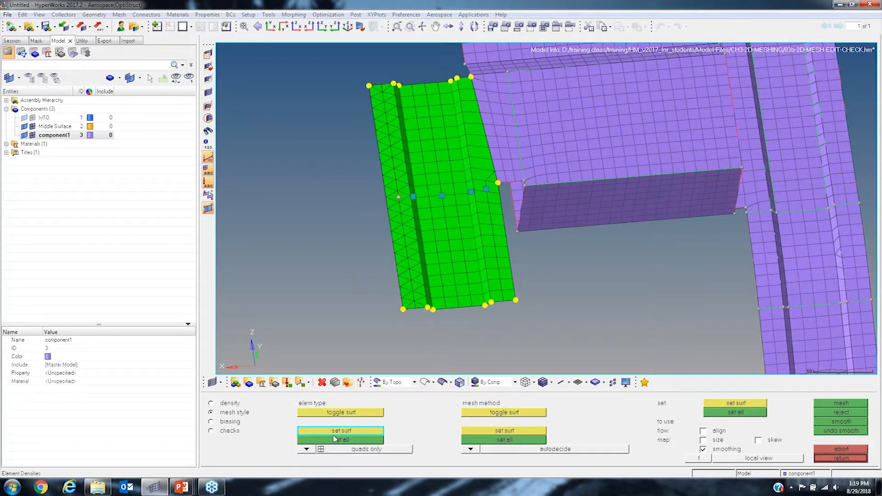
left_click(400, 197)
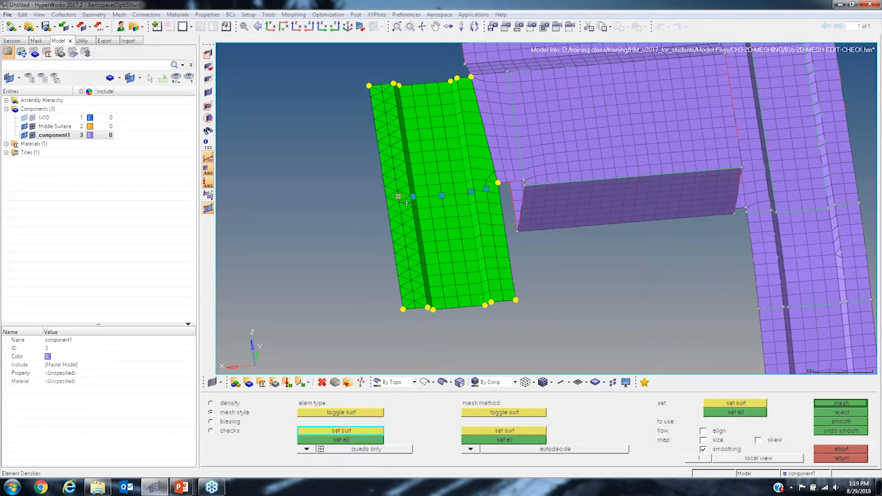
middle_click(722, 318)
left_click(486, 189)
left_click(849, 404)
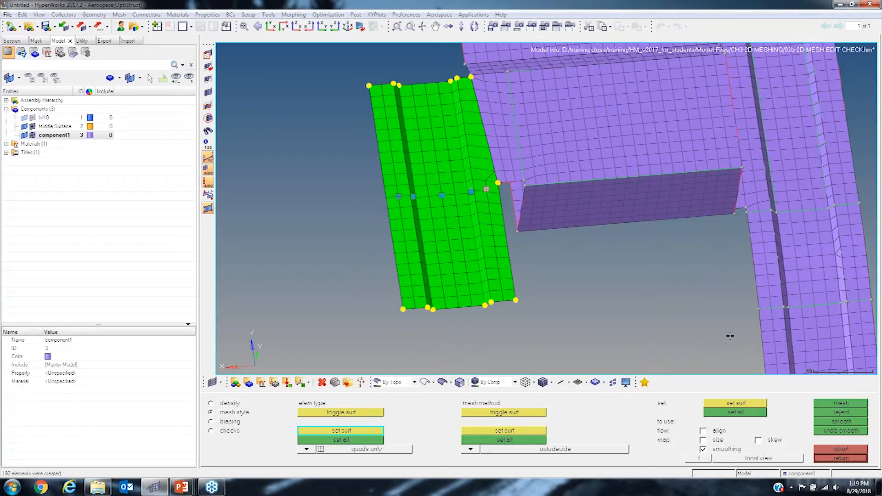
left_click(849, 406)
middle_click(573, 233)
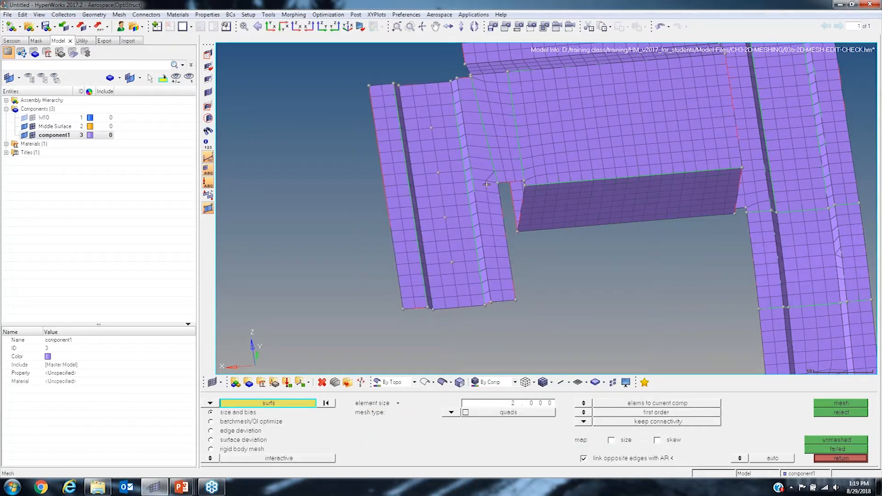
Remesh only the strip surface beside the notch interactively with element size 2.
left_click(500, 264)
left_click(481, 264)
left_click(456, 264)
right_click(468, 246)
right_click(481, 243)
right_click(497, 245)
left_click(475, 188)
scroll(500, 209, "up", 2)
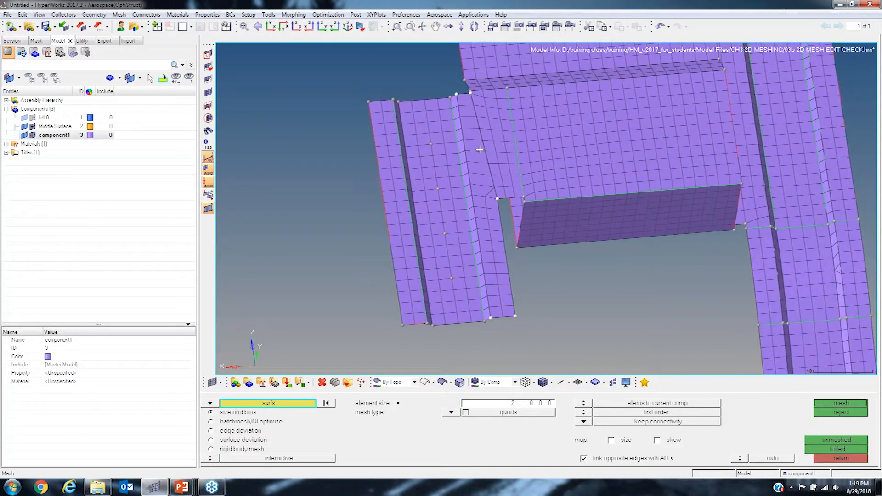
middle_click(492, 211)
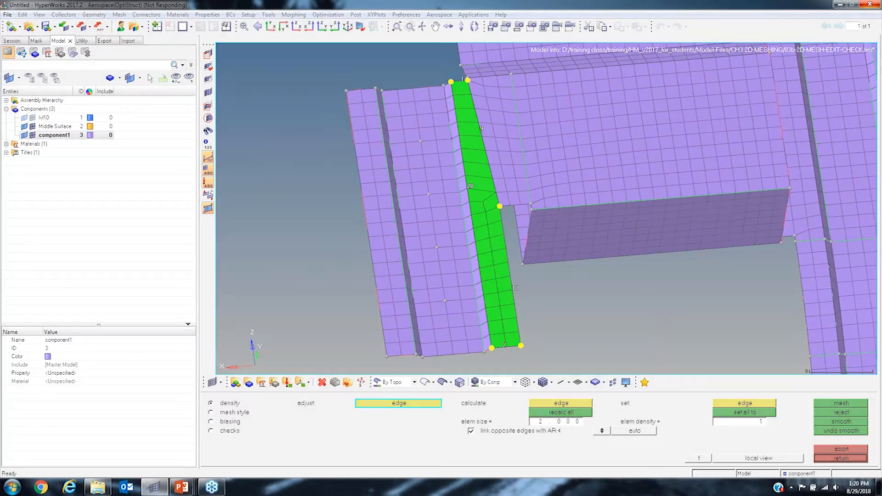
Close the unresponsive program, restart it with the OptiStruct user profile, and show the model browser.
left_click(871, 5)
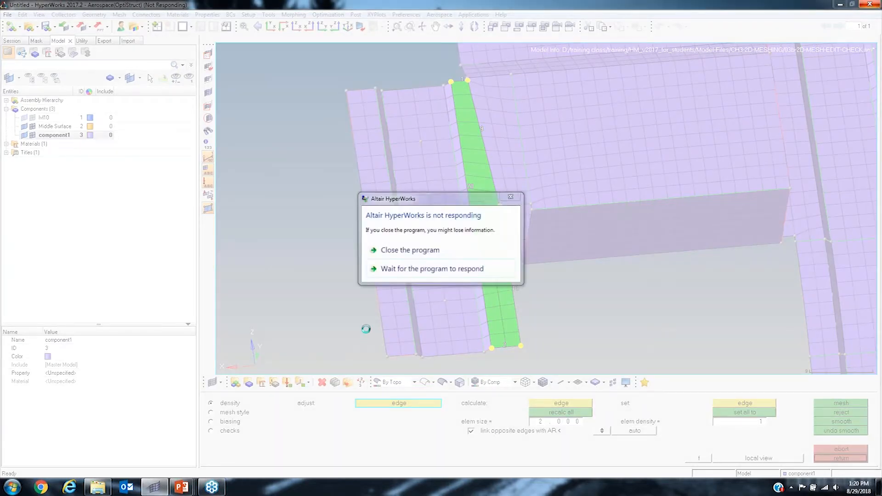
left_click(397, 255)
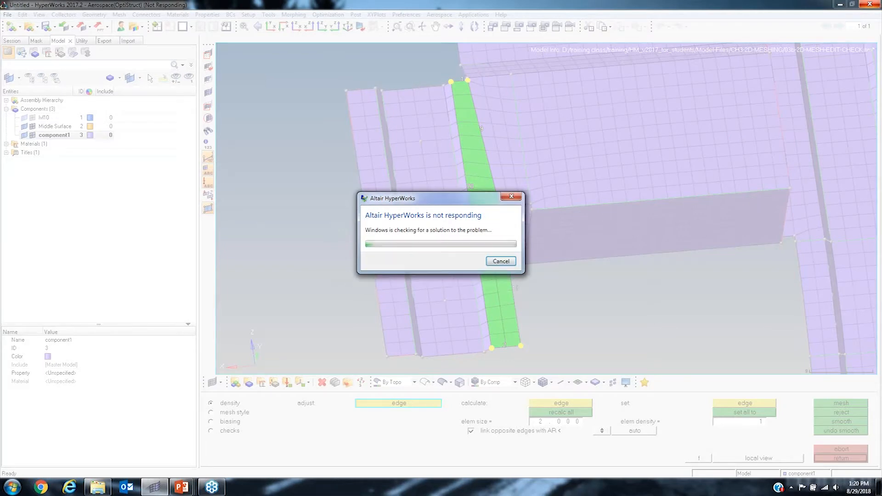
left_click(152, 491)
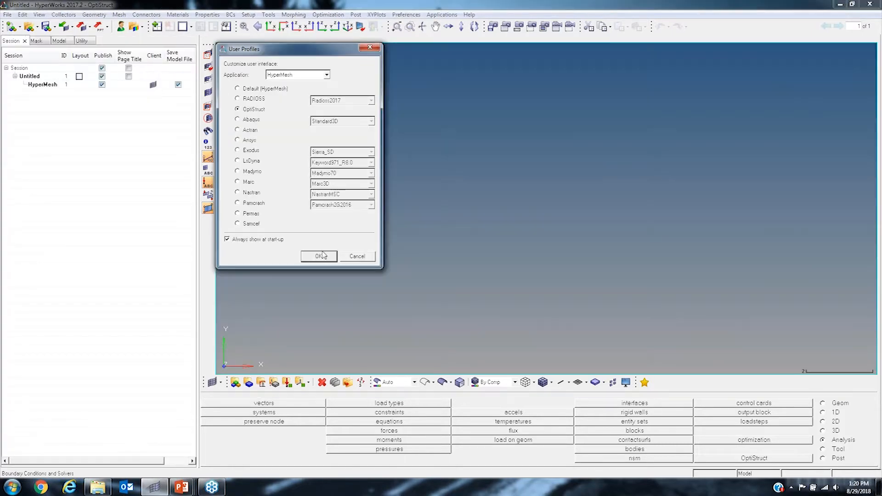
left_click(318, 257)
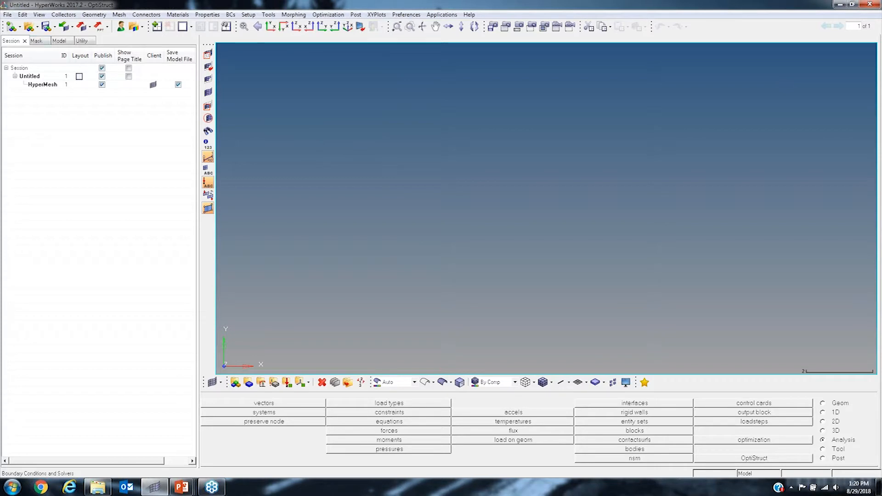
left_click(55, 41)
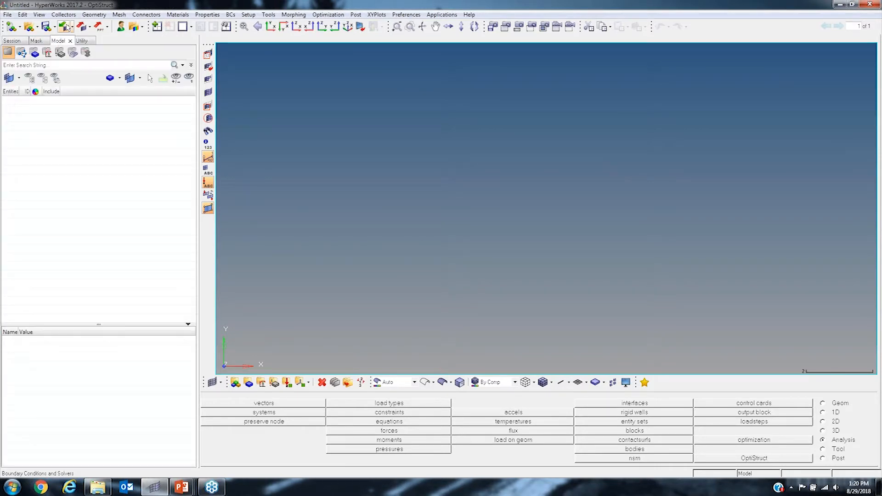
Browse the solver file types available for model import and choose Nastran as the file type.
left_click(66, 27)
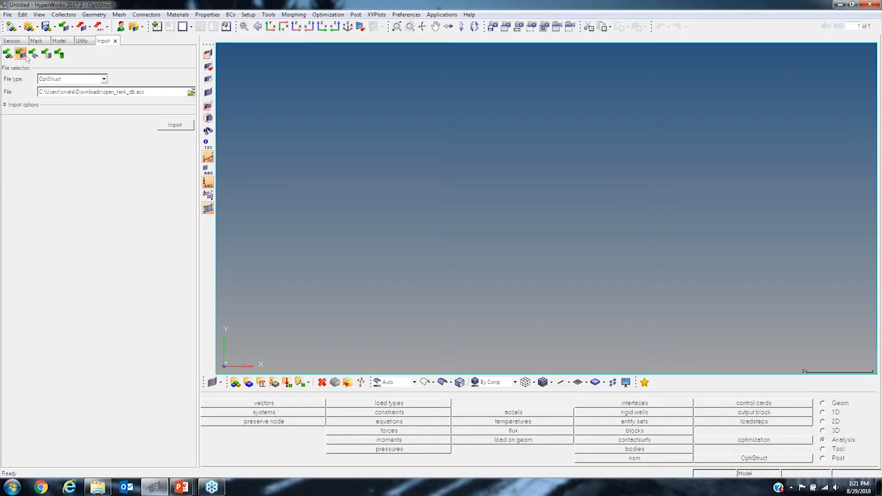
left_click(104, 80)
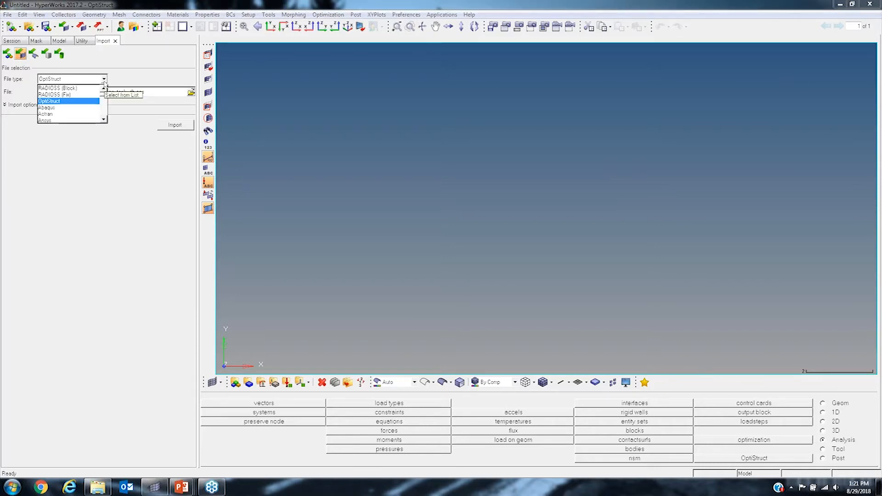
scroll(67, 107, "down", 2)
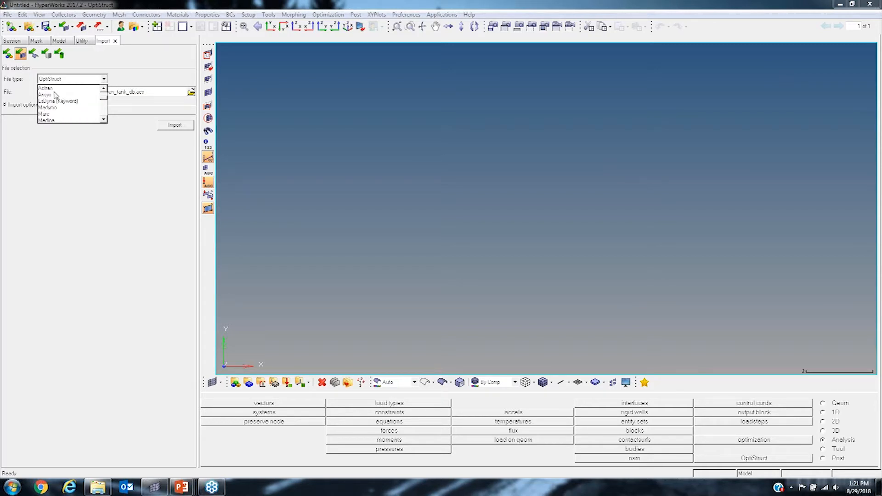
scroll(68, 113, "down", 2)
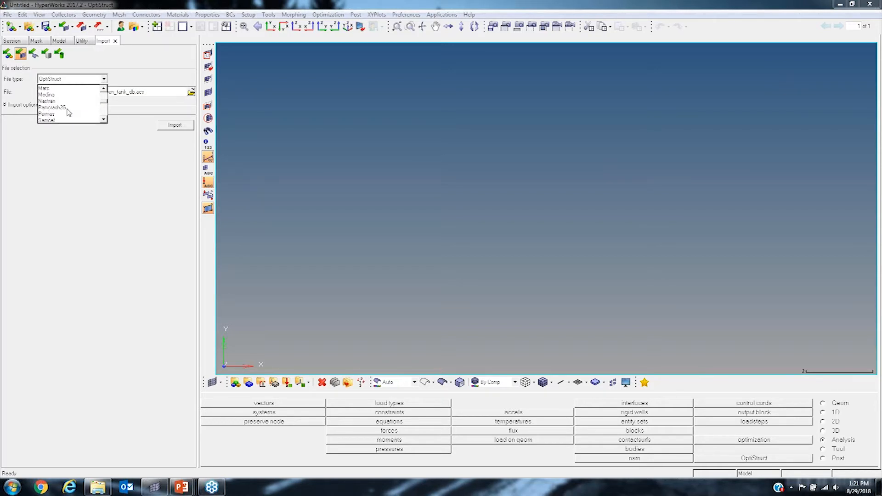
scroll(61, 119, "down", 2)
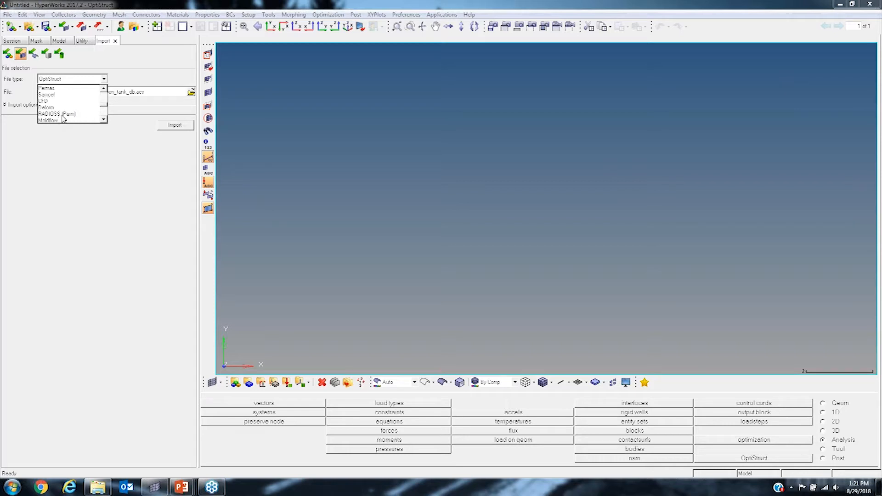
scroll(63, 116, "down", 3)
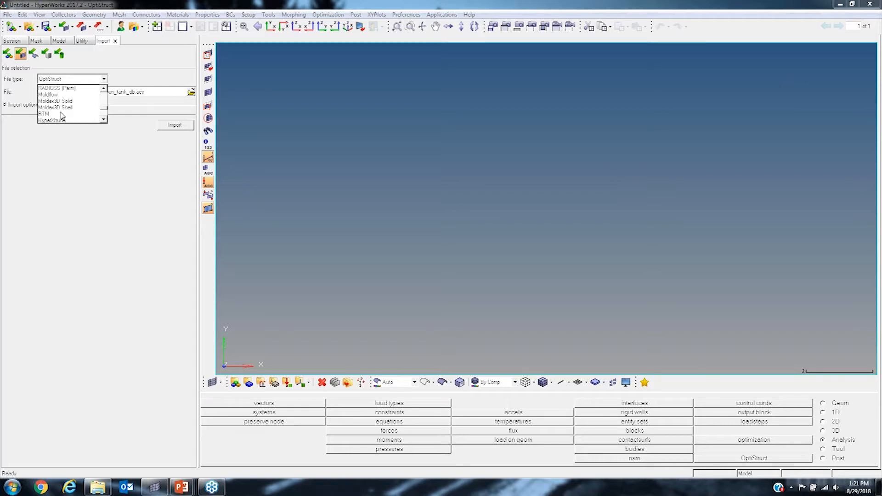
scroll(63, 116, "up", 3)
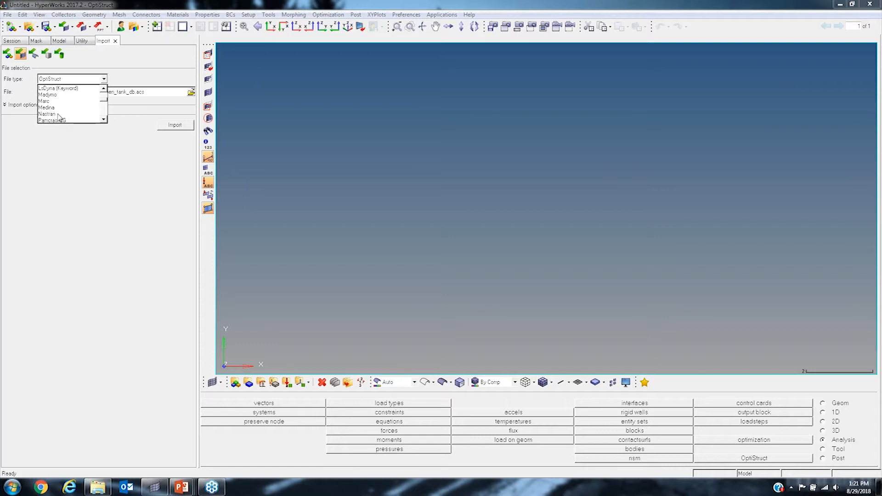
left_click(46, 114)
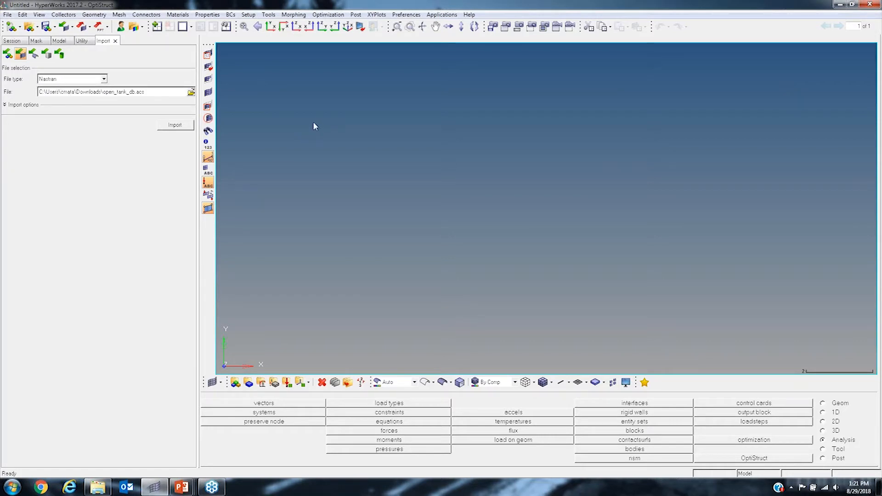
Browse the model files on drive D: to the folder training class/training/HM_v2017_for_students.
left_click(59, 41)
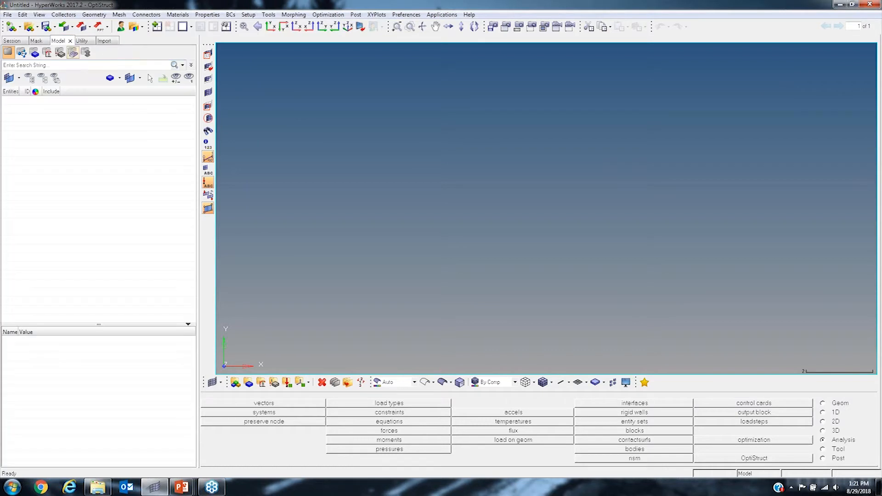
left_click(29, 27)
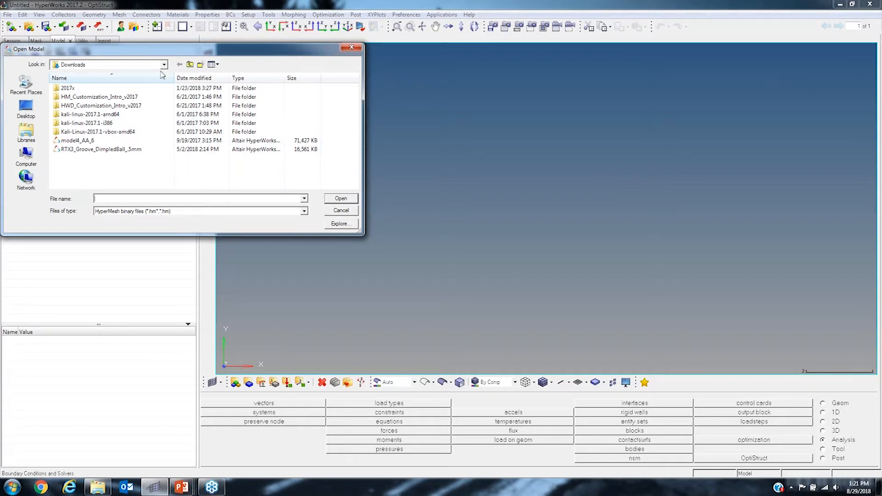
left_click(27, 155)
double_click(189, 102)
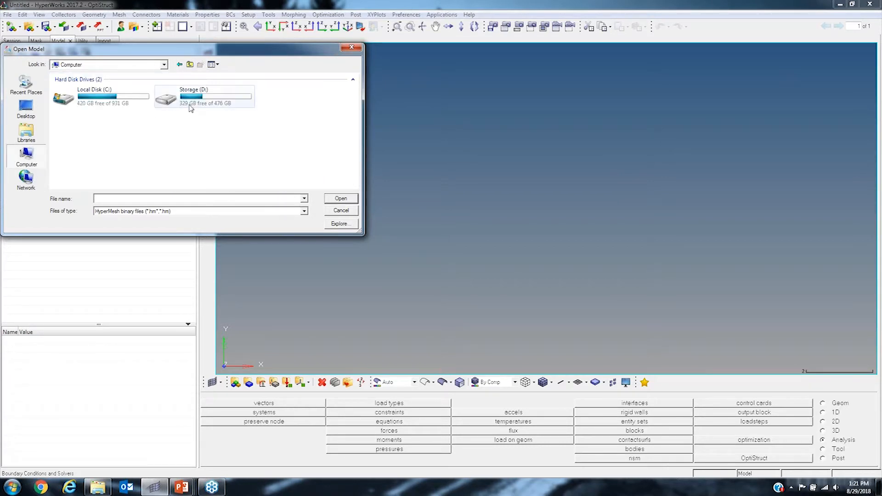
left_click(85, 149)
left_click(87, 140)
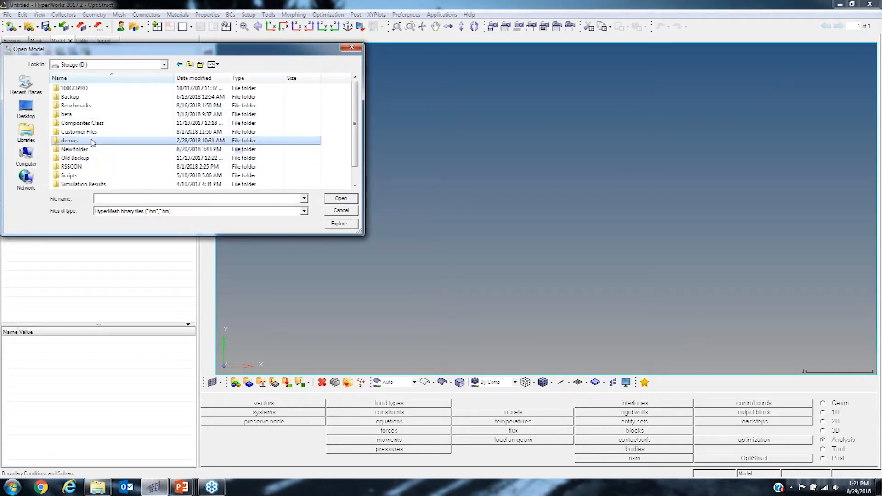
scroll(81, 177, "down", 1)
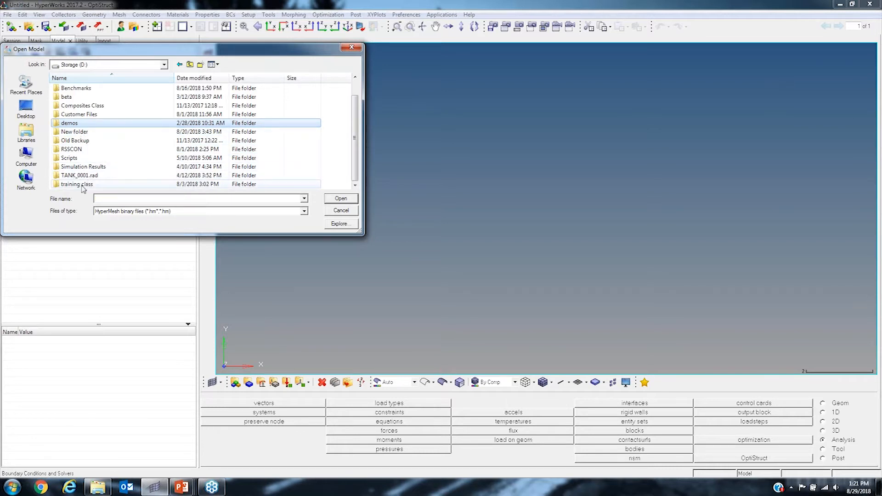
double_click(81, 184)
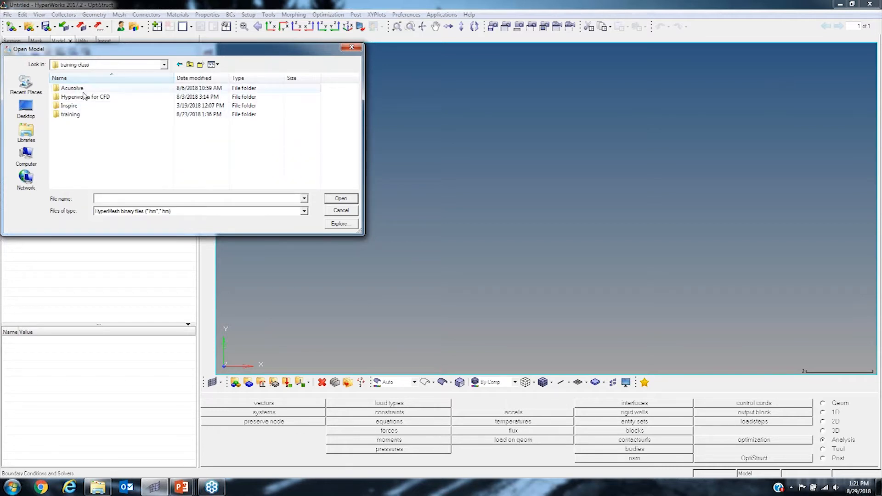
double_click(78, 114)
scroll(79, 112, "down", 1)
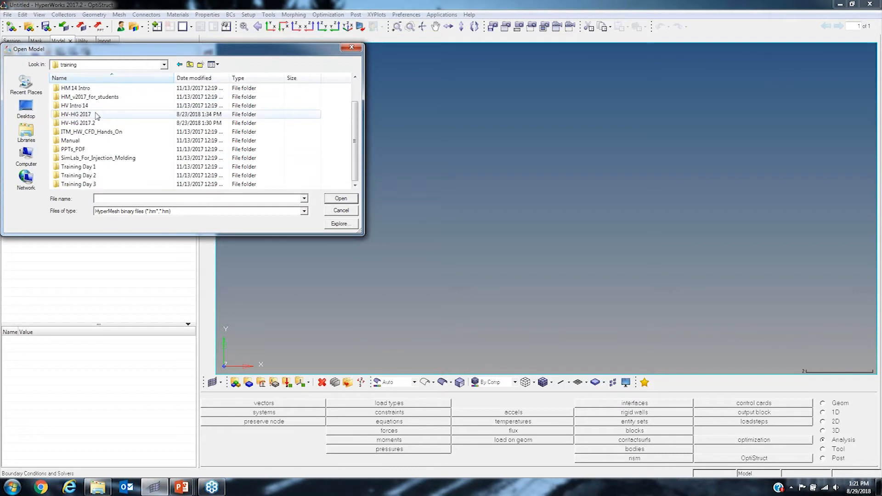
double_click(88, 98)
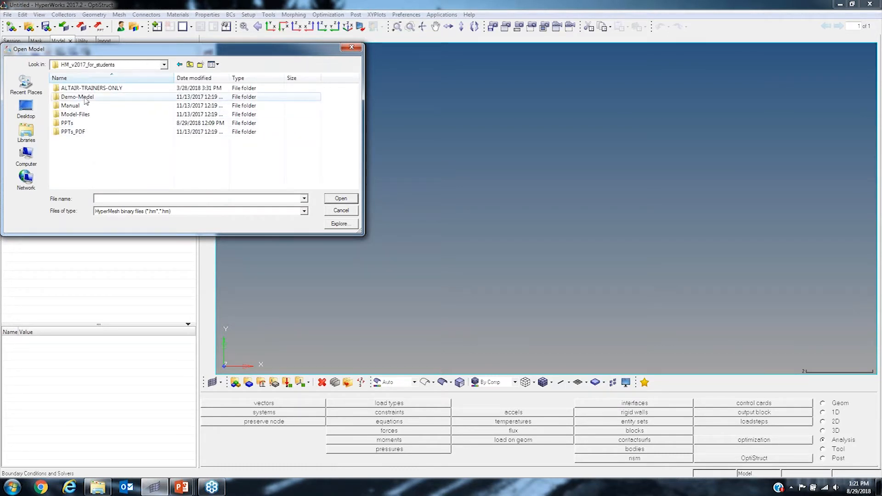
Open the model 03b-2D-MESH-EDIT-CHECK from the Model-Files/CH3-2D-MESHING folder.
left_click(79, 115)
double_click(79, 115)
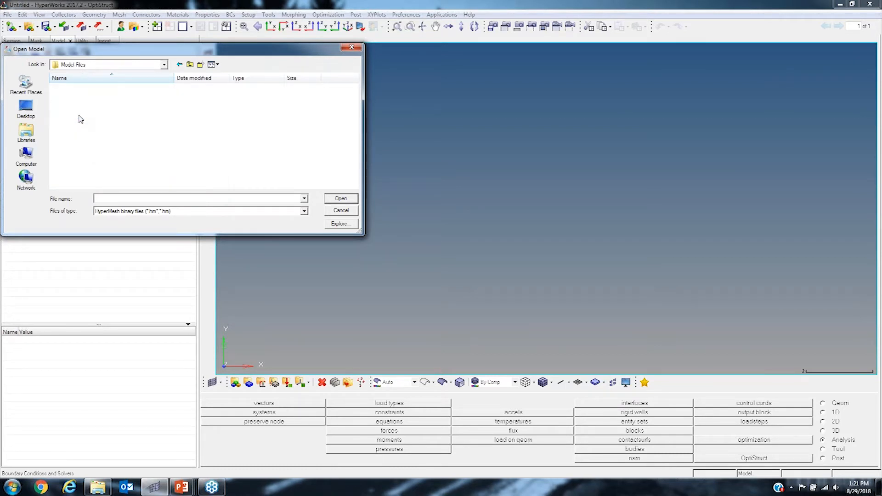
double_click(92, 106)
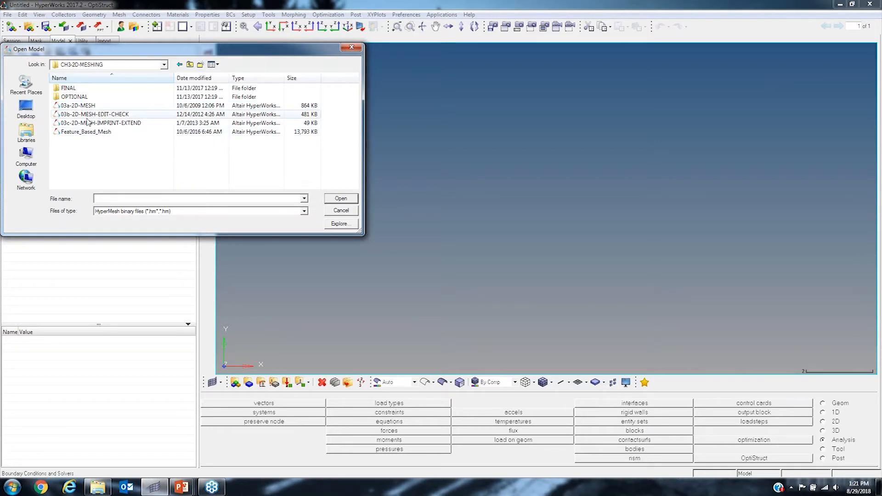
left_click(115, 114)
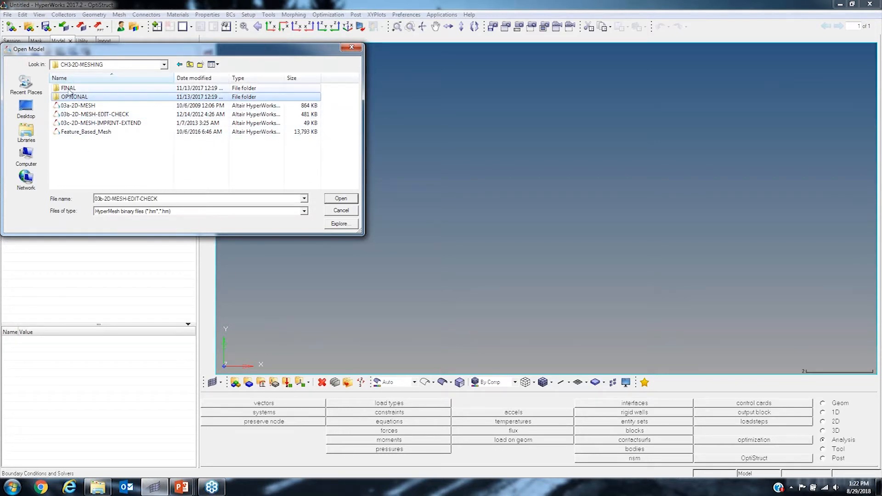
left_click(340, 199)
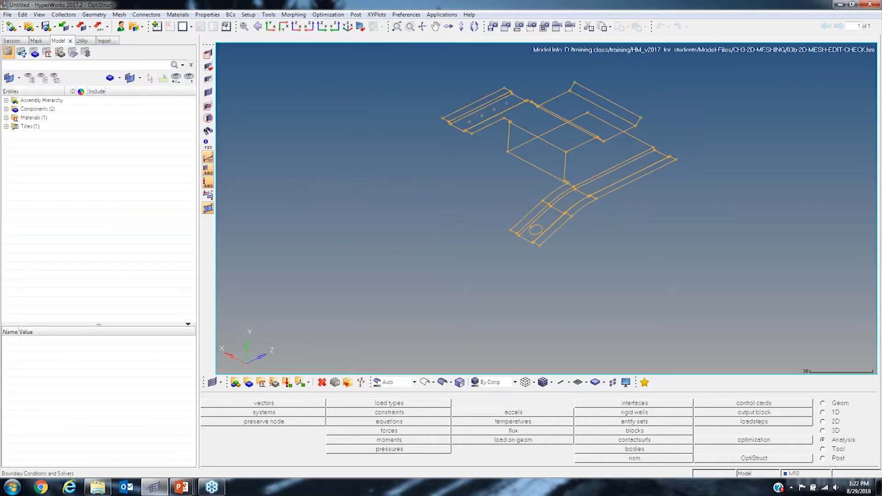
Automesh all surfaces of the part interactively with element size 2 and mixed mesh type.
left_click(823, 422)
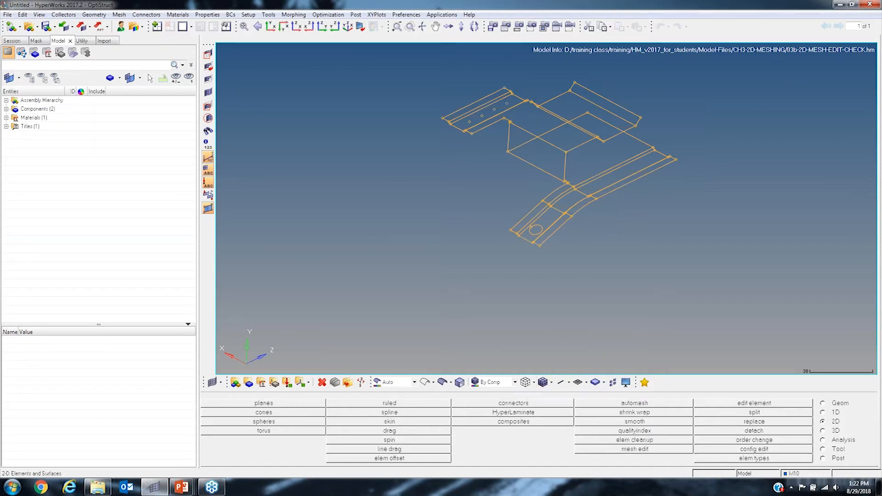
left_click(639, 404)
left_click(508, 403)
type("2")
left_click(269, 403)
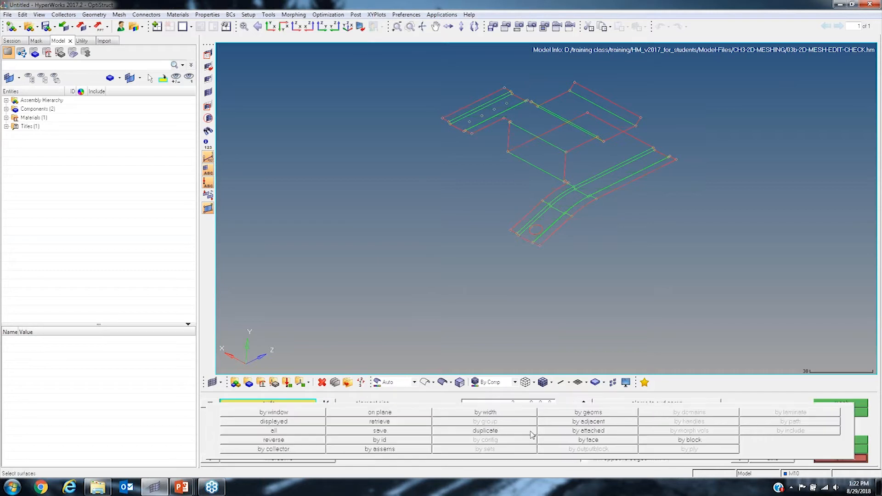
left_click(289, 427)
left_click(841, 403)
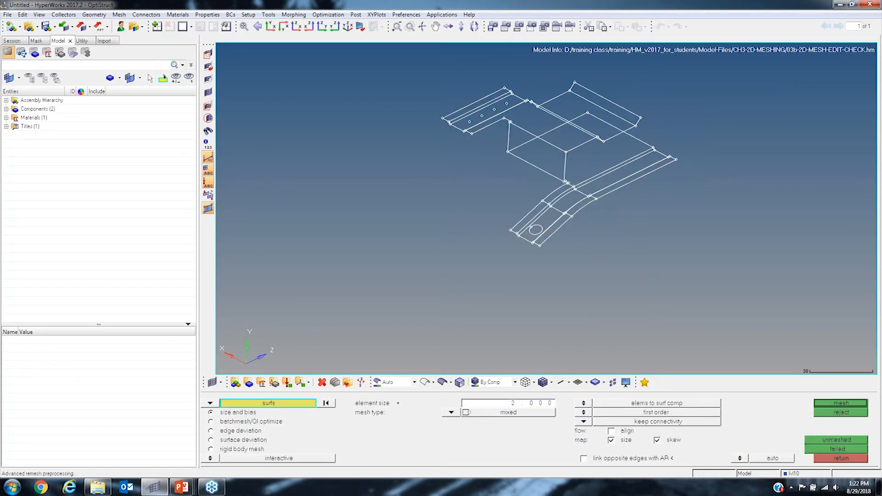
Examine the generated mesh and edge densities across the part and around the hole at the arm's end.
right_click_drag(530, 141, 553, 173, "ctrl")
scroll(553, 173, "up", 5, "ctrl")
left_click_drag(589, 200, 639, 237, "ctrl")
right_click_drag(639, 236, 578, 212, "ctrl")
scroll(578, 211, "down", 3, "ctrl")
mouse_move(579, 212)
left_mouse_down("ctrl")
mouse_move(586, 181)
mouse_move(586, 203)
left_mouse_up("ctrl")
scroll(586, 203, "up", 4, "ctrl")
right_click_drag(686, 200, 620, 184, "ctrl")
left_click_drag(610, 182, 567, 196, "ctrl")
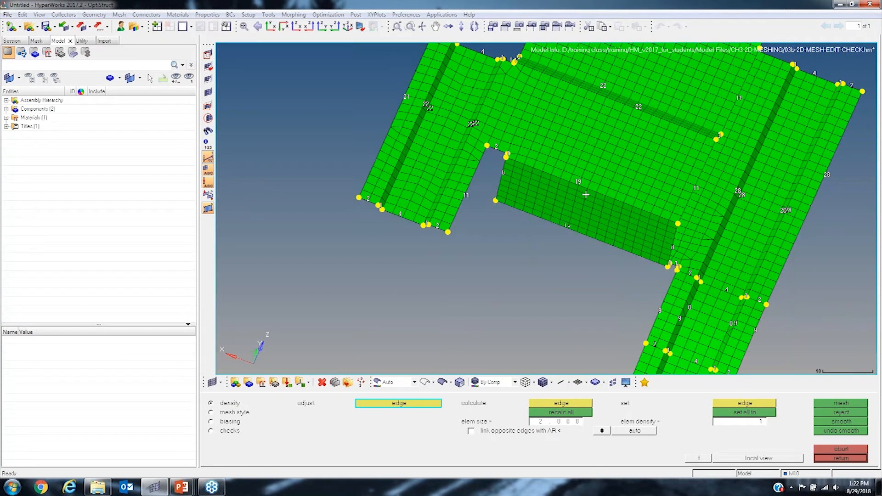
scroll(593, 182, "down", 3, "ctrl")
left_click_drag(594, 210, 591, 186, "ctrl")
right_click_drag(604, 189, 557, 187, "ctrl")
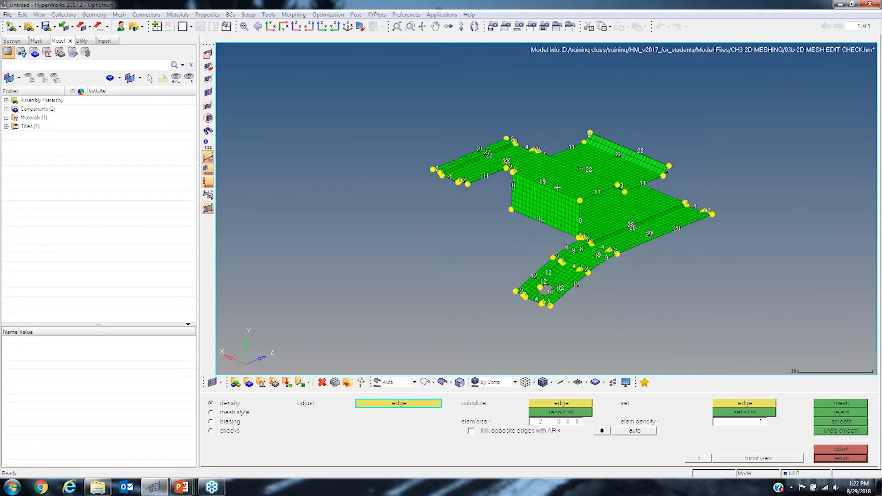
left_click_drag(583, 211, 587, 238, "ctrl")
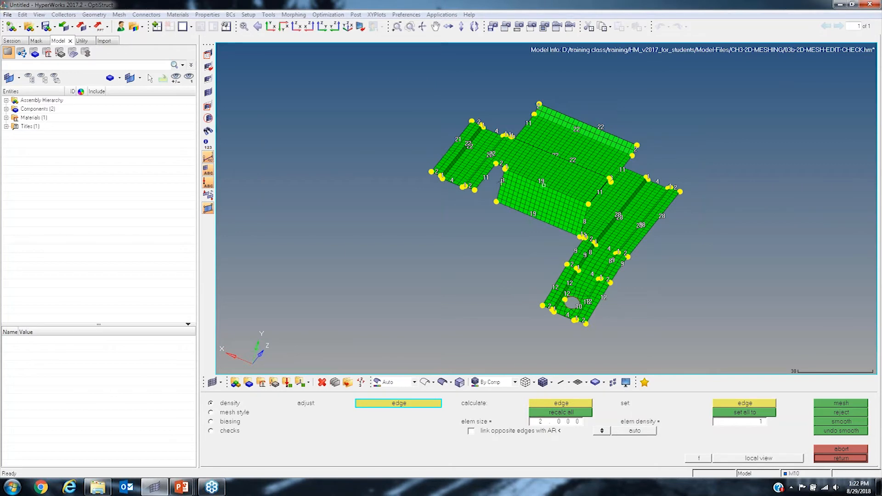
right_click_drag(580, 269, 555, 213, "ctrl")
scroll(557, 218, "up", 3, "ctrl")
left_click_drag(558, 221, 552, 246, "ctrl")
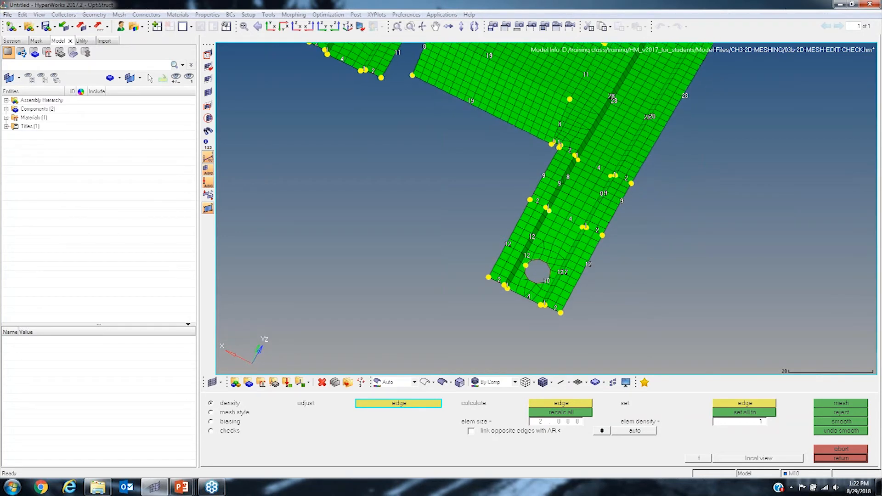
right_click_drag(539, 257, 527, 223, "ctrl")
scroll(527, 223, "up", 3, "ctrl")
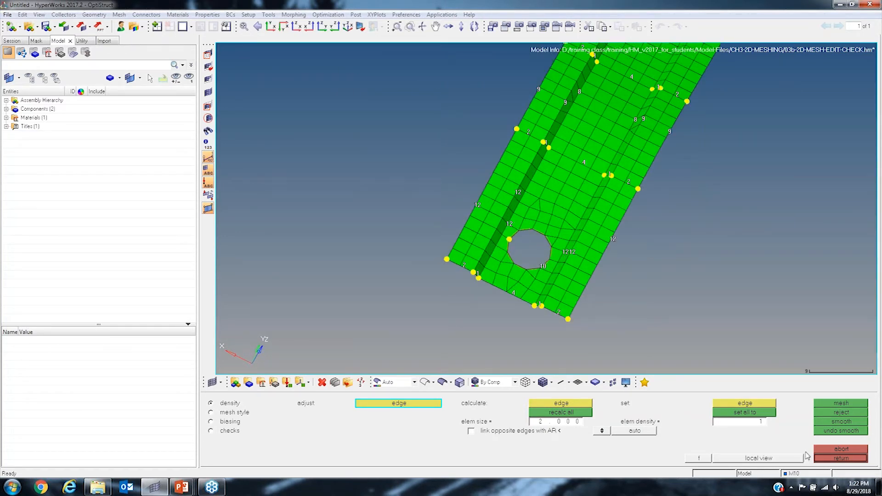
Accept the mesh, inspect the elements around the round hole, and leave automeshing.
left_click(841, 458)
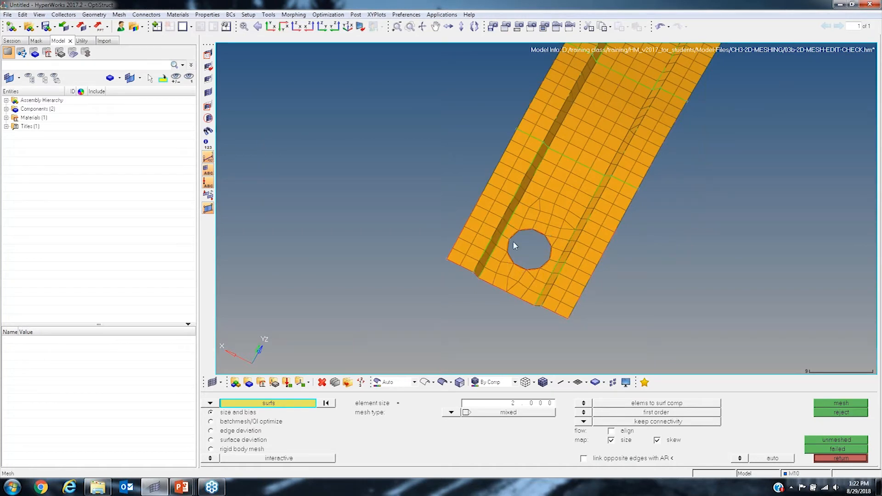
scroll(511, 276, "up", 2)
left_click_drag(510, 276, 508, 282, "ctrl")
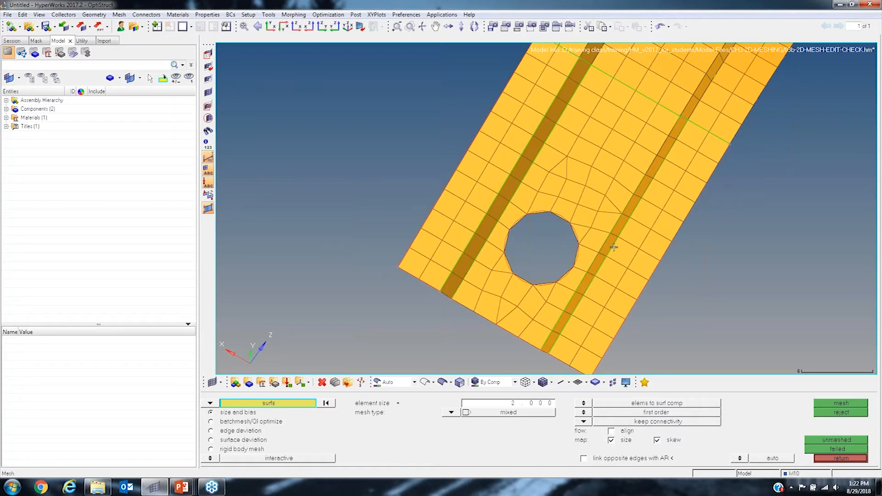
scroll(607, 236, "up", 2)
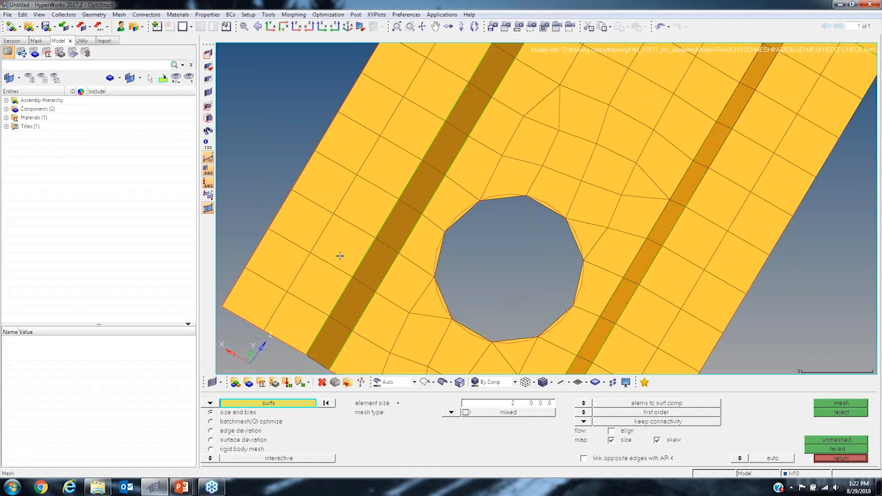
right_click_drag(587, 320, 583, 305, "ctrl")
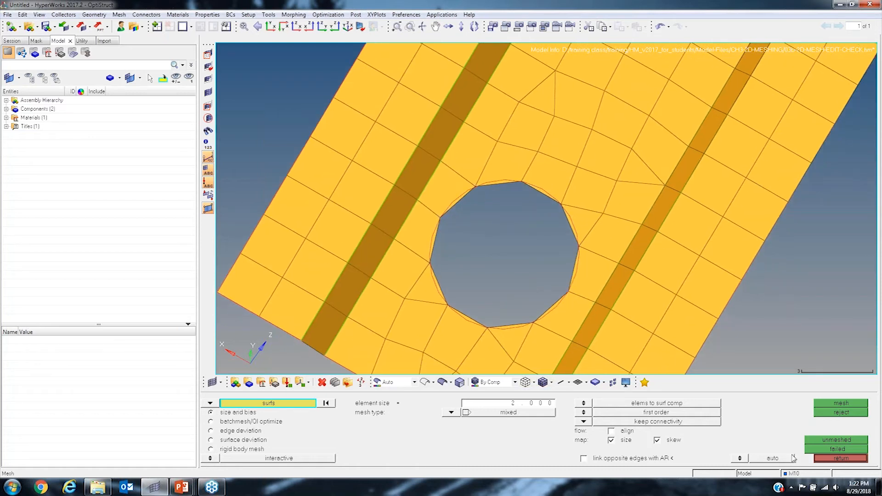
left_click(833, 459)
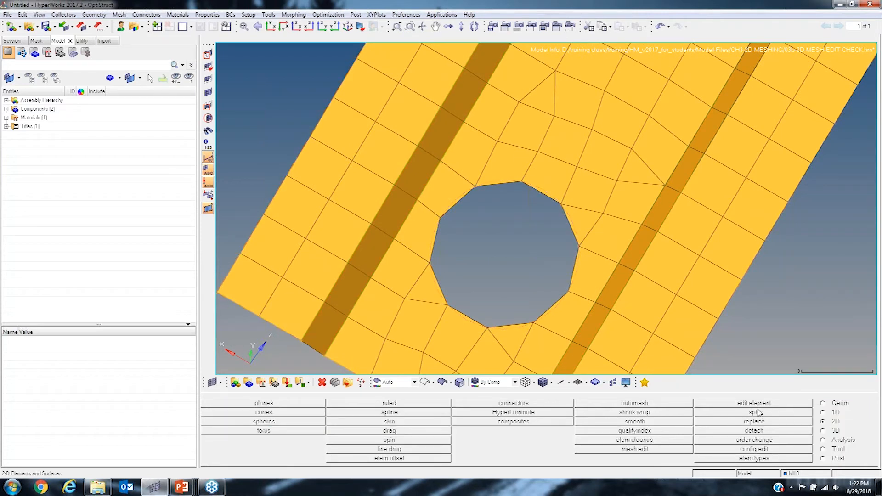
Add a washer split around the round hole with an offset value of 1 using quick edit, and check the ring.
left_click(823, 403)
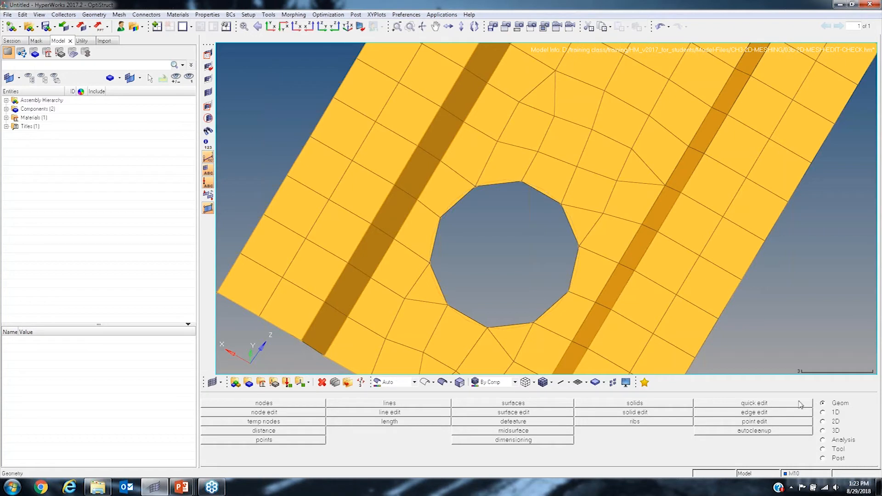
left_click(779, 407)
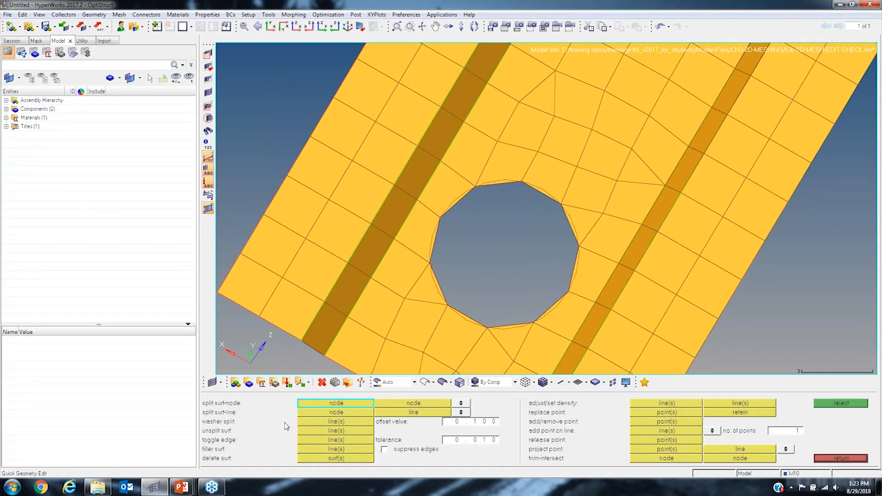
left_click(332, 423)
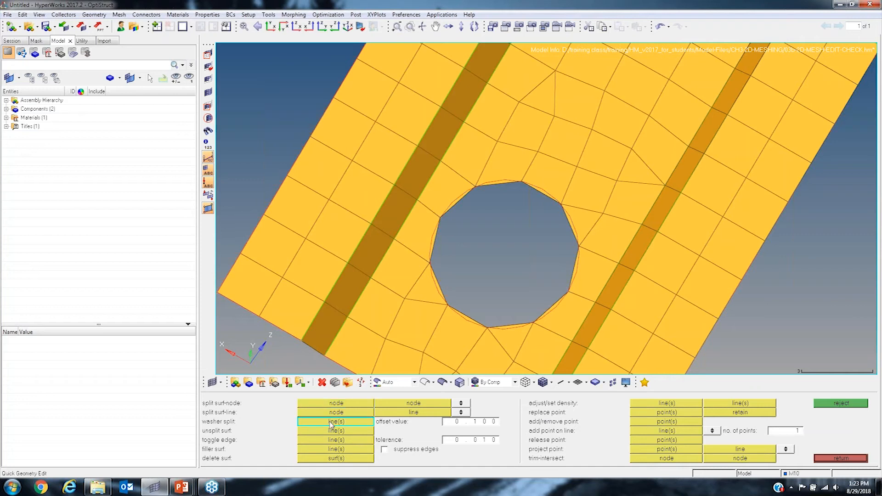
left_click(471, 423)
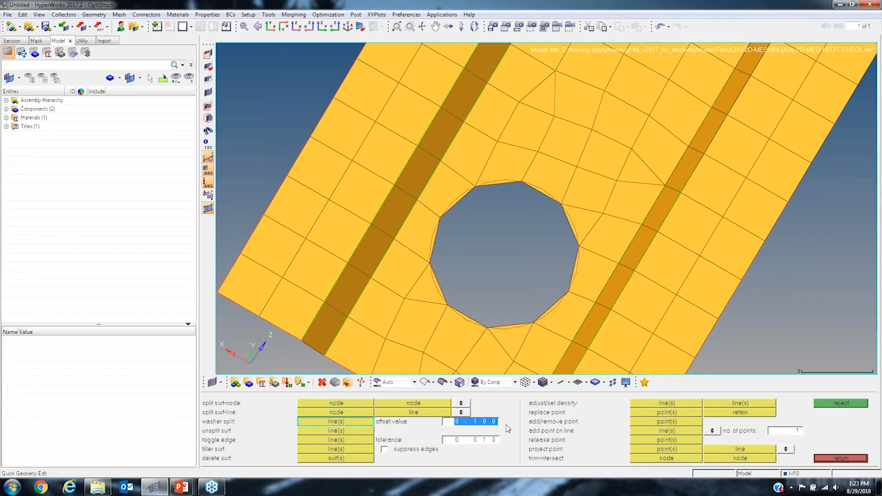
type("1")
key("Return")
left_click(485, 329)
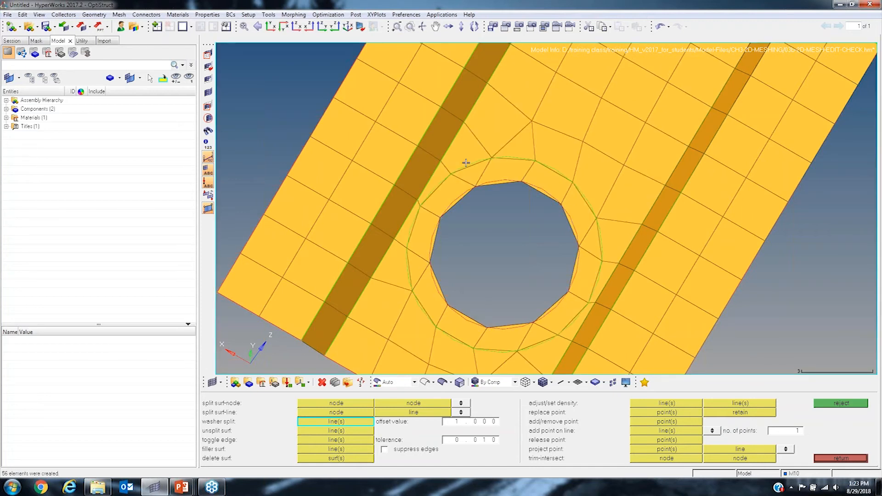
scroll(590, 263, "up", 3)
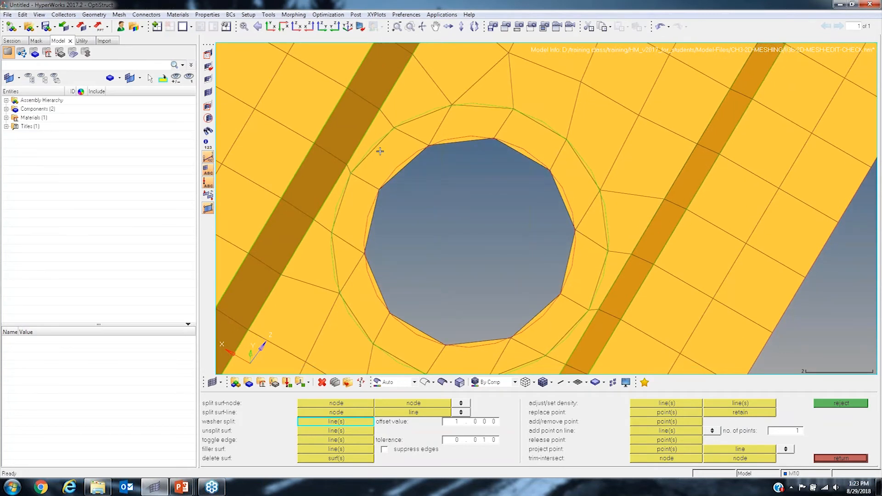
scroll(574, 294, "down", 3)
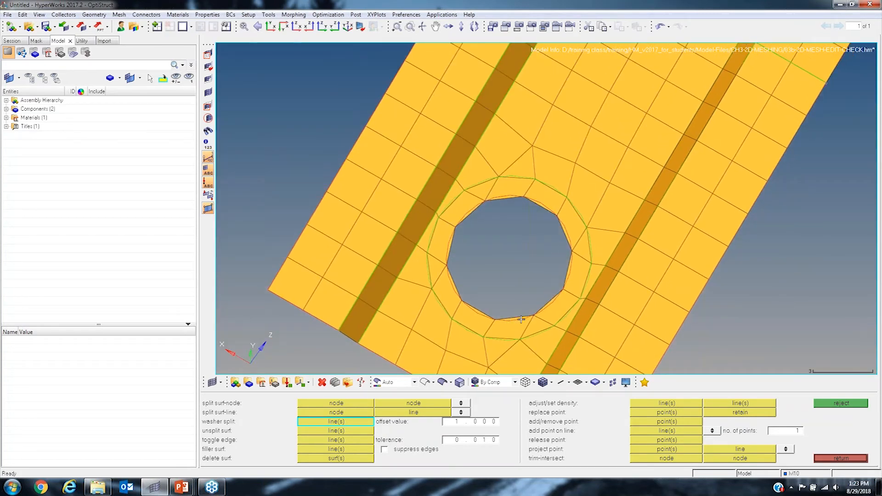
right_click_drag(516, 326, 515, 302, "ctrl")
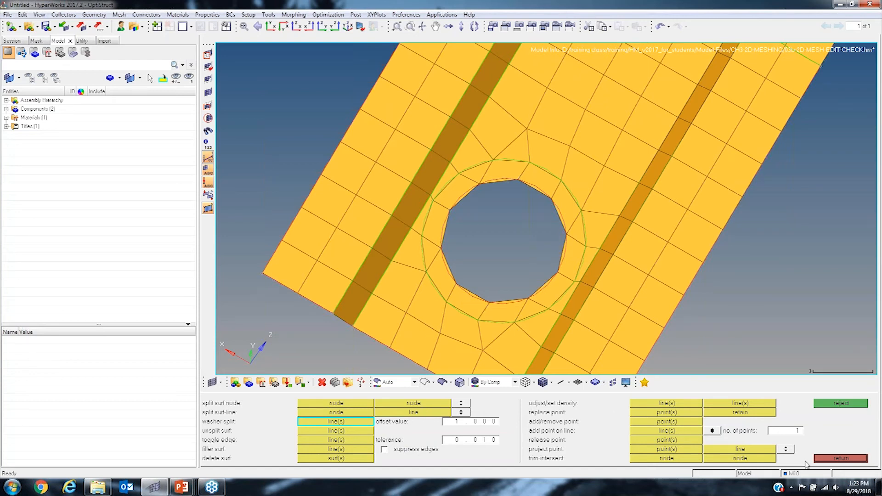
Remesh the surface around the hole and its washer ring interactively, raising the element densities on the hole and washer edges.
left_click(840, 460)
key("F12")
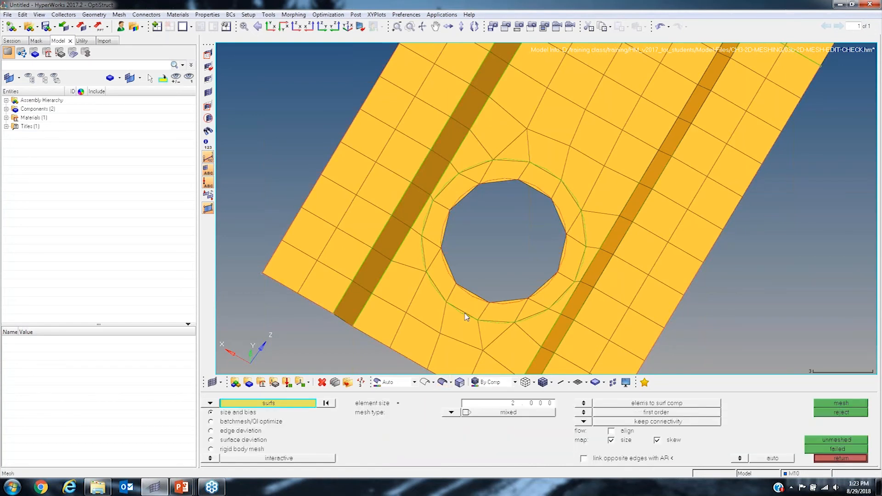
left_click(397, 339)
middle_click(396, 340)
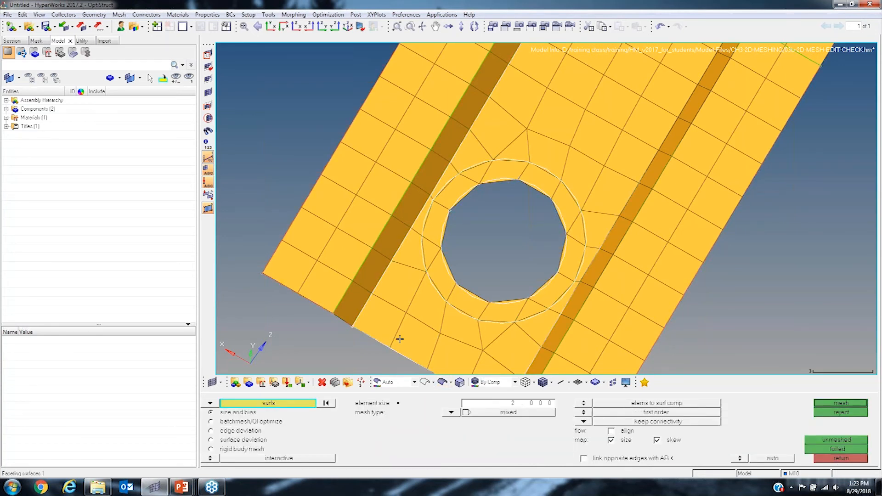
left_click(537, 316)
left_click(532, 298)
left_click(533, 298)
left_click(532, 298)
left_click(539, 315)
right_click(541, 315)
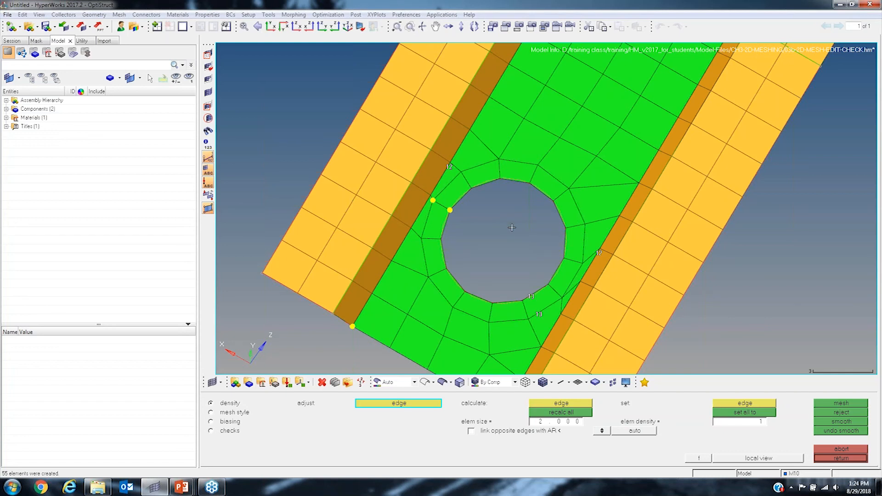
Examine the mesh of the whole part from several angles with the remeshed hole area included.
scroll(505, 229, "down", 5)
left_click_drag(485, 245, 498, 228, "ctrl")
right_click_drag(495, 226, 534, 248, "ctrl")
scroll(584, 230, "down", 2)
right_click_drag(587, 230, 594, 278, "ctrl")
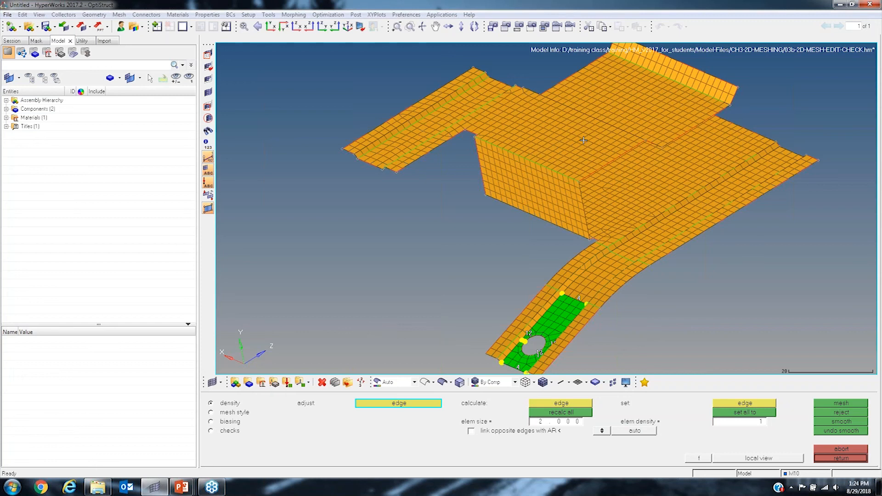
left_click_drag(559, 130, 556, 156, "ctrl")
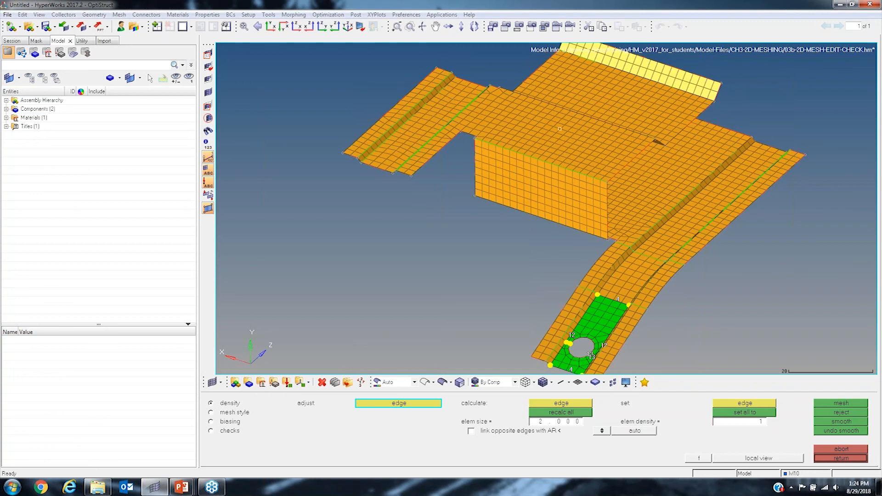
left_click_drag(575, 159, 553, 169, "ctrl")
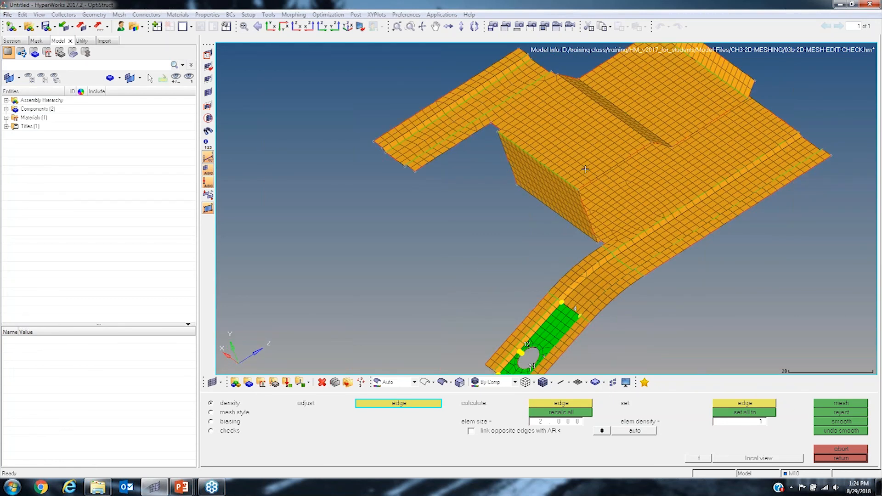